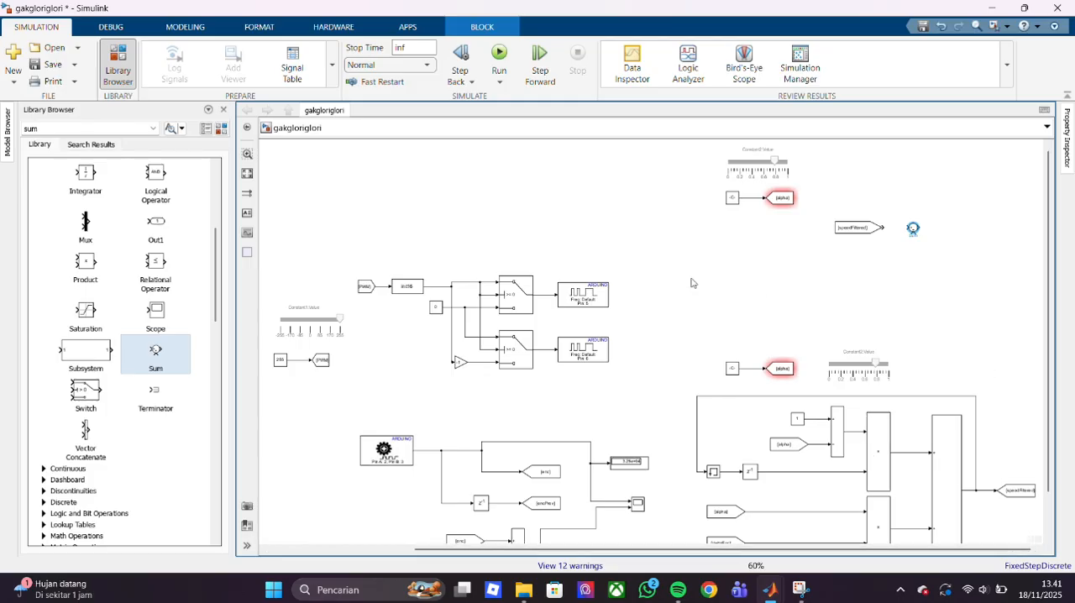
pyautogui.scroll(3, 977, 177)
pyautogui.scroll(-3, 976, 177)
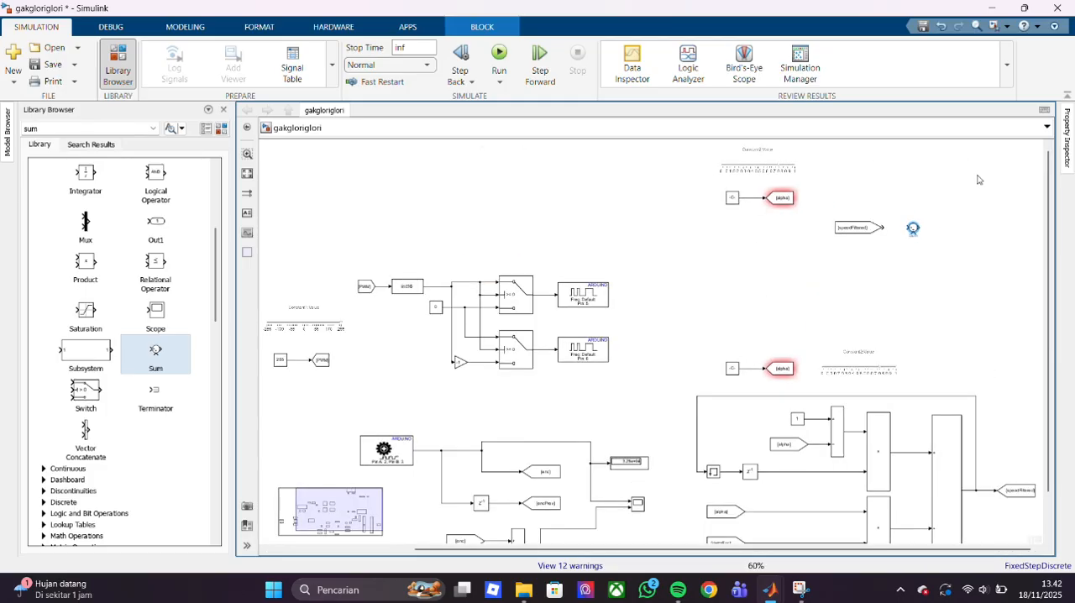
pyautogui.scroll(-3, 979, 232)
pyautogui.scroll(5, 1004, 240)
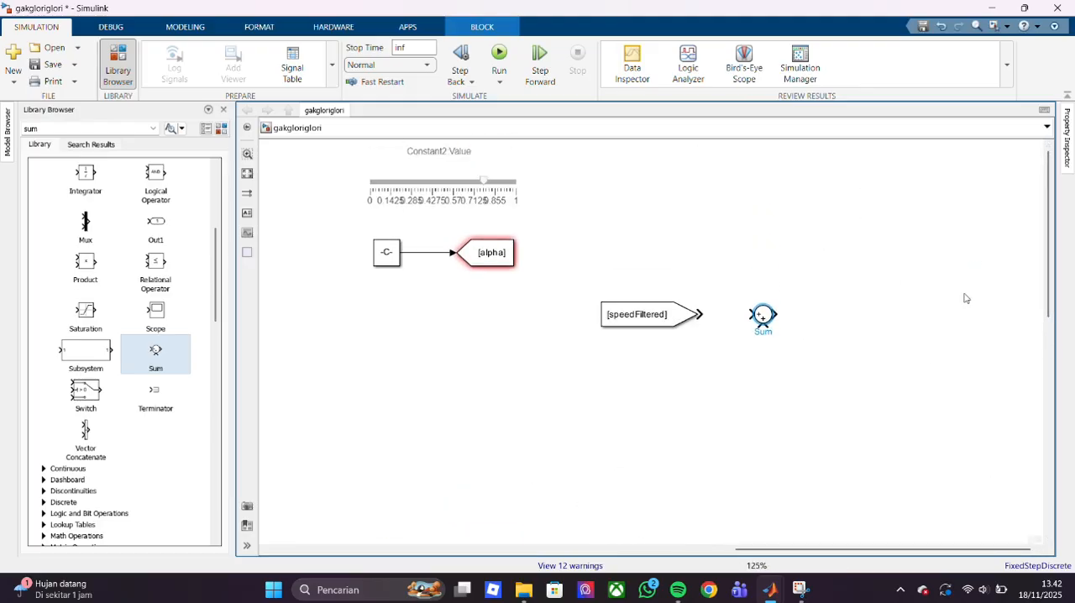
pyautogui.scroll(-3, 727, 380)
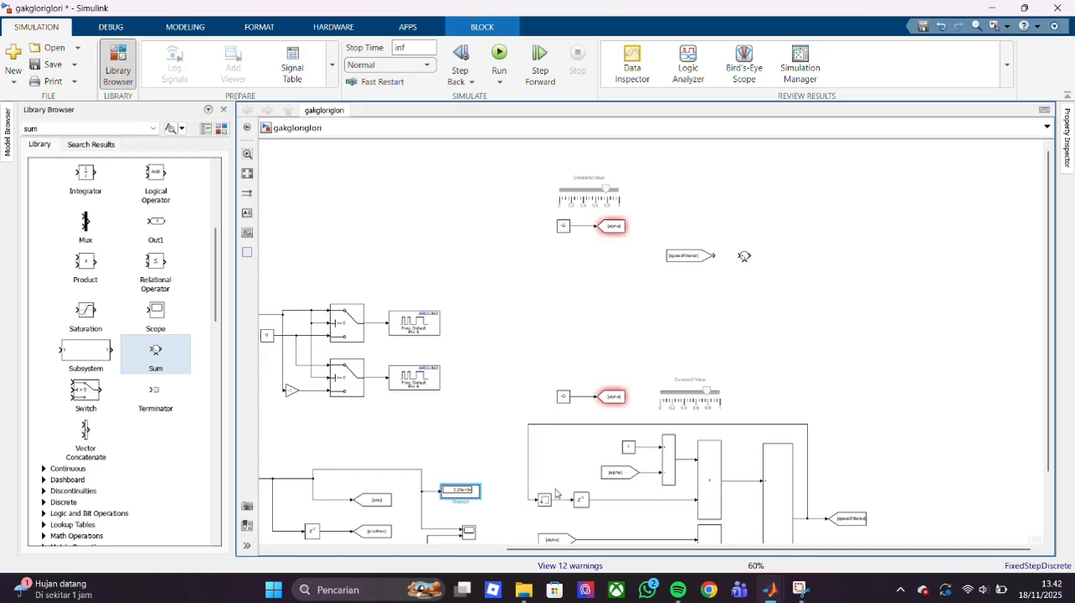
# - Duplicate the Constant block with value 1 and place the copy just after the new Sum block
pyautogui.click(629, 447)
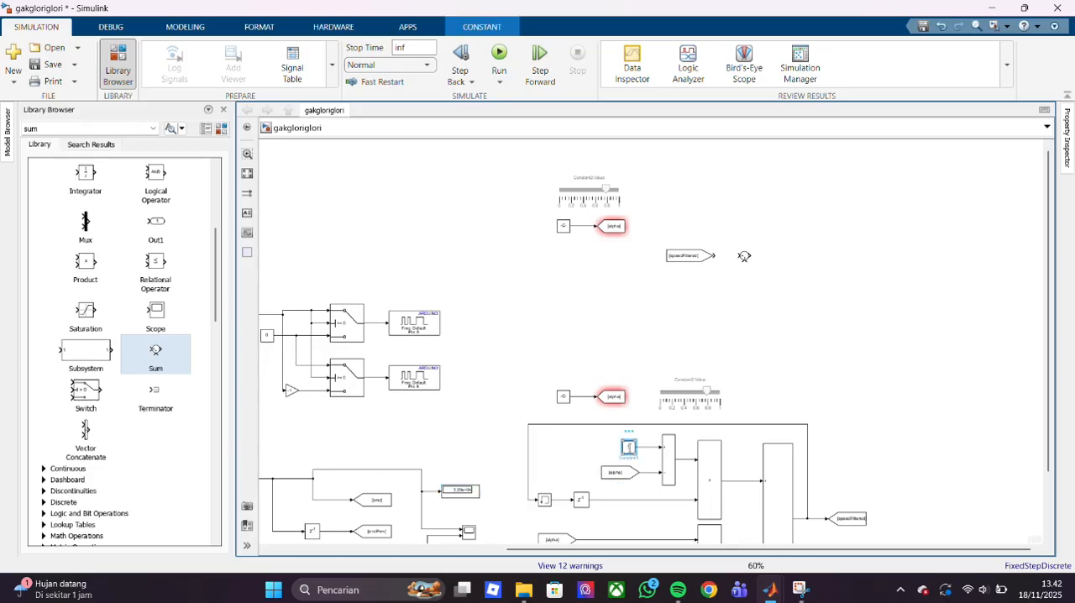
pyautogui.hotkey('ctrl', 'v')
pyautogui.moveTo(809, 278); pyautogui.dragTo(779, 258)
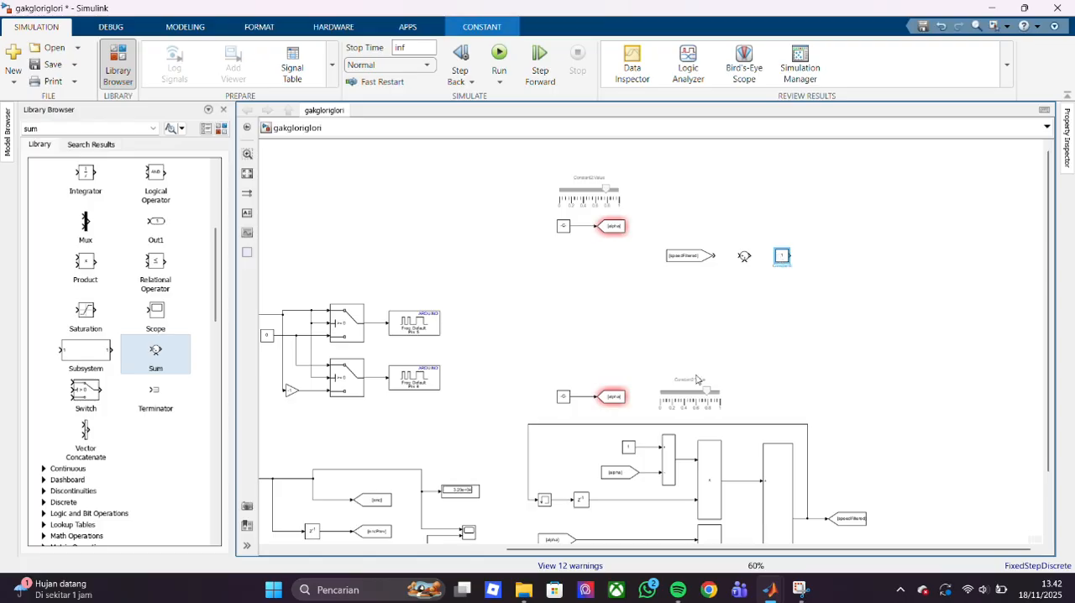
# - Duplicate the Display block twice and stack the two copies above and to the right of the Sum block
pyautogui.click(465, 494)
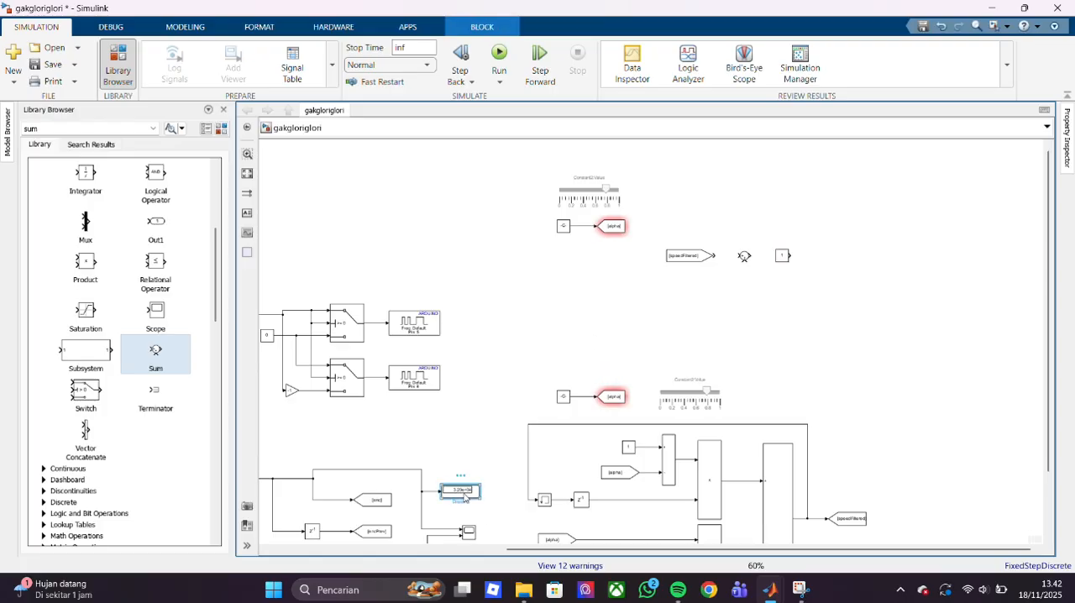
pyautogui.doubleClick(890, 221)
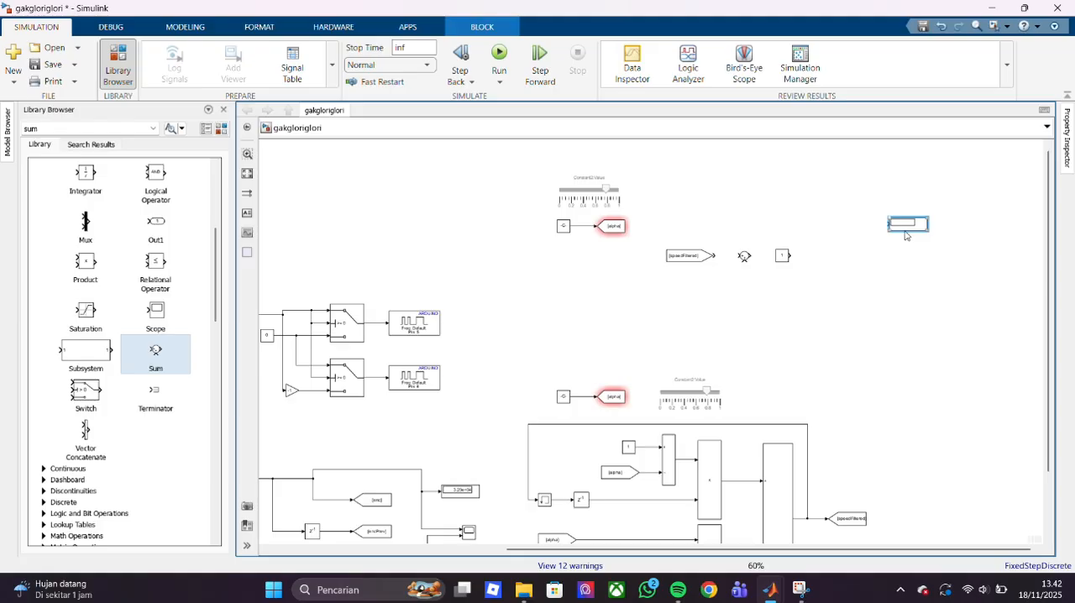
pyautogui.moveTo(907, 226); pyautogui.dragTo(867, 204)
pyautogui.hotkey('ctrl', 'v')
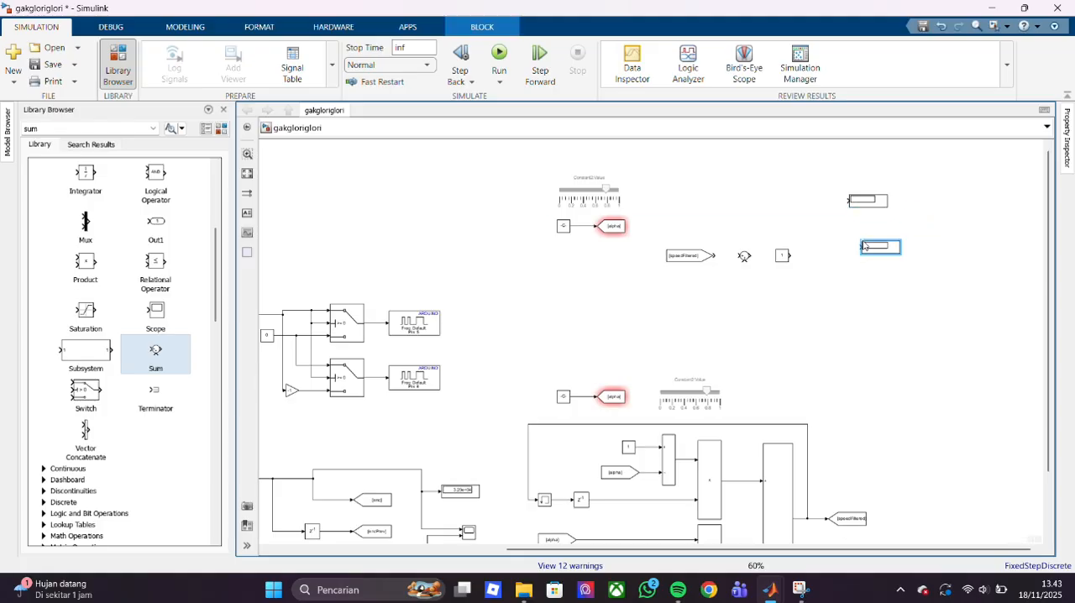
pyautogui.moveTo(884, 249); pyautogui.dragTo(871, 232)
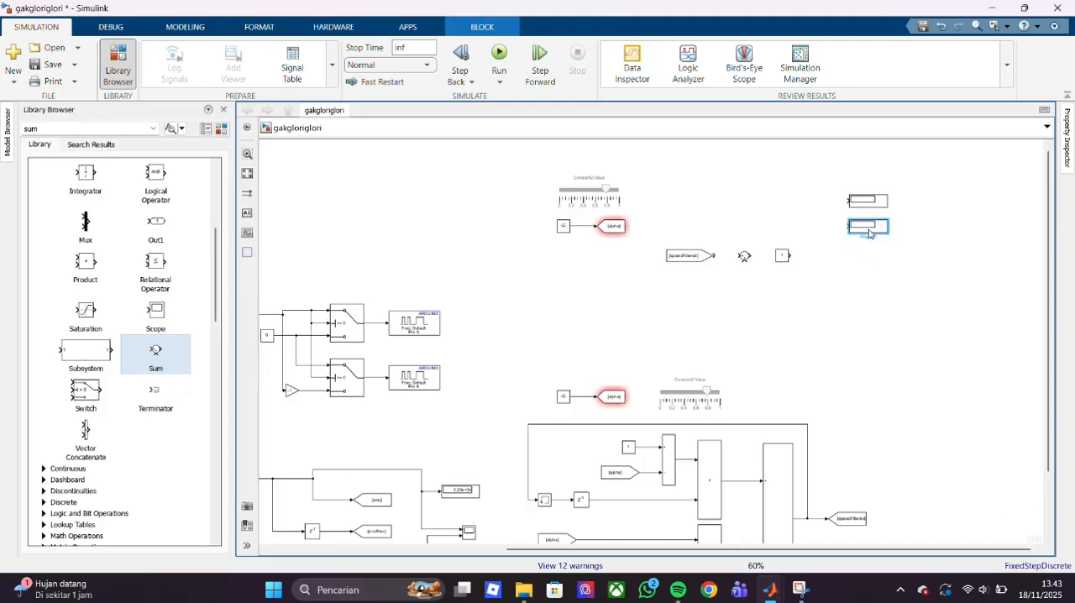
# - Duplicate the upper alpha Goto block and place the copy below the two new Displays, in line with the Sum block
pyautogui.click(613, 226)
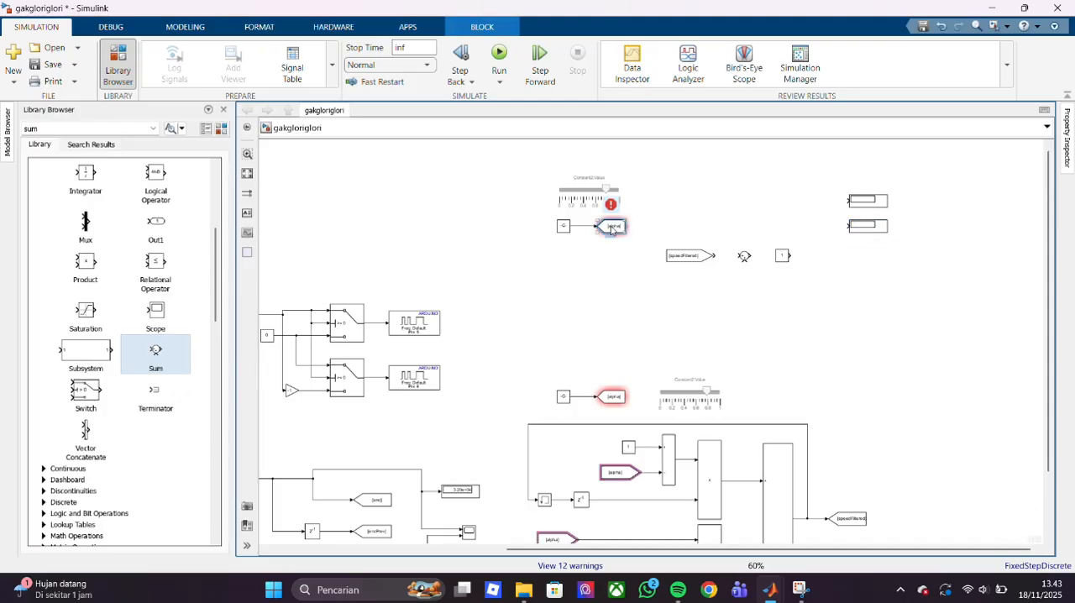
pyautogui.hotkey('ctrl', 'c')
pyautogui.hotkey('ctrl', 'v')
pyautogui.moveTo(932, 320); pyautogui.dragTo(901, 257)
# - Duplicate the speedFiltered From block beside the Sum block and place the copy after the new alpha Goto block
pyautogui.click(690, 255)
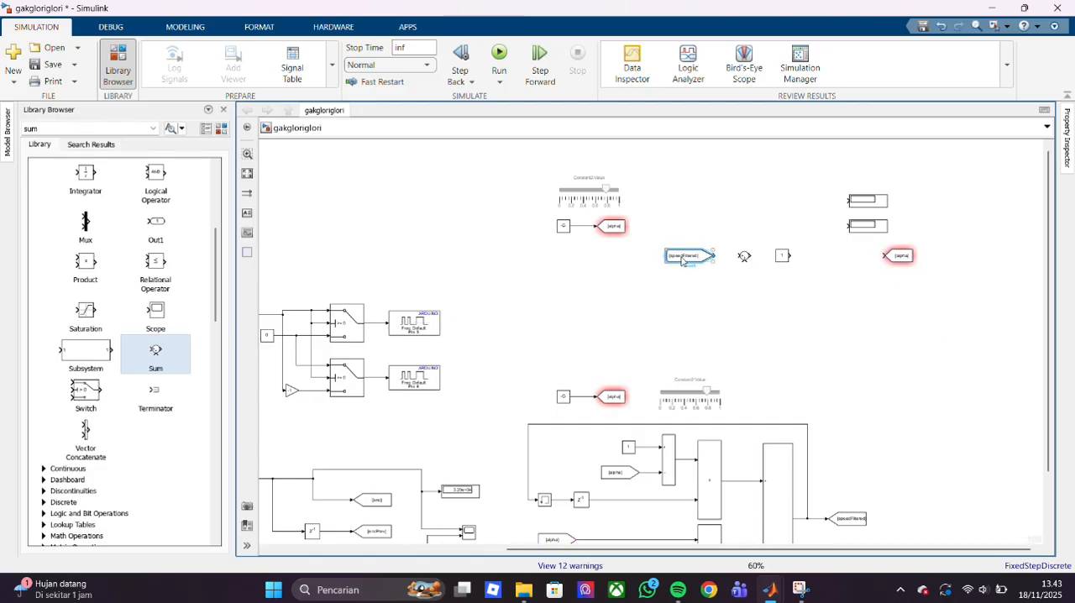
pyautogui.hotkey('ctrl', 'v')
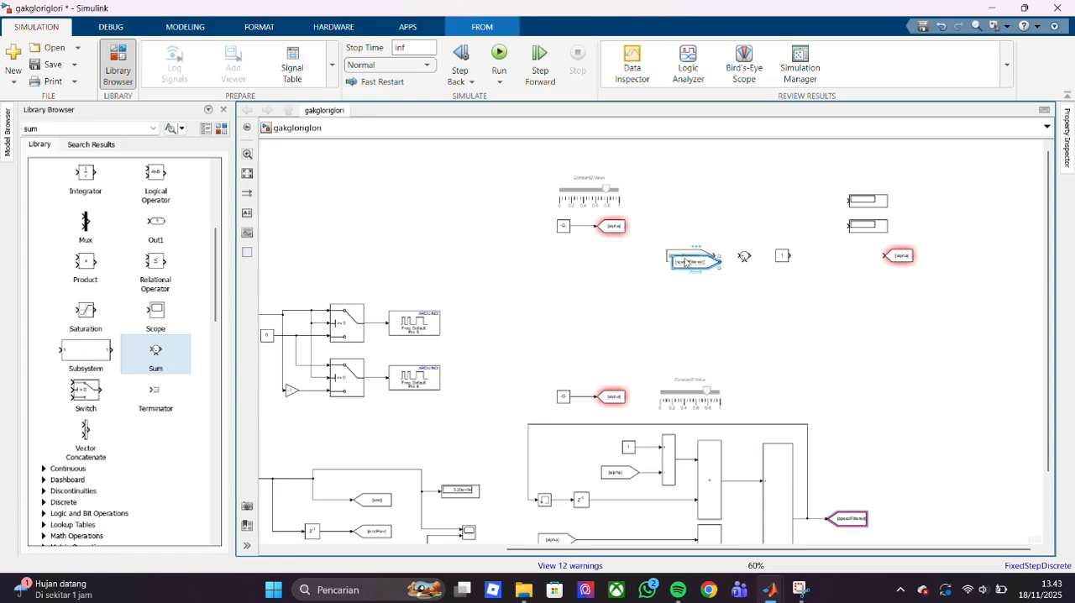
pyautogui.moveTo(694, 262); pyautogui.dragTo(963, 263)
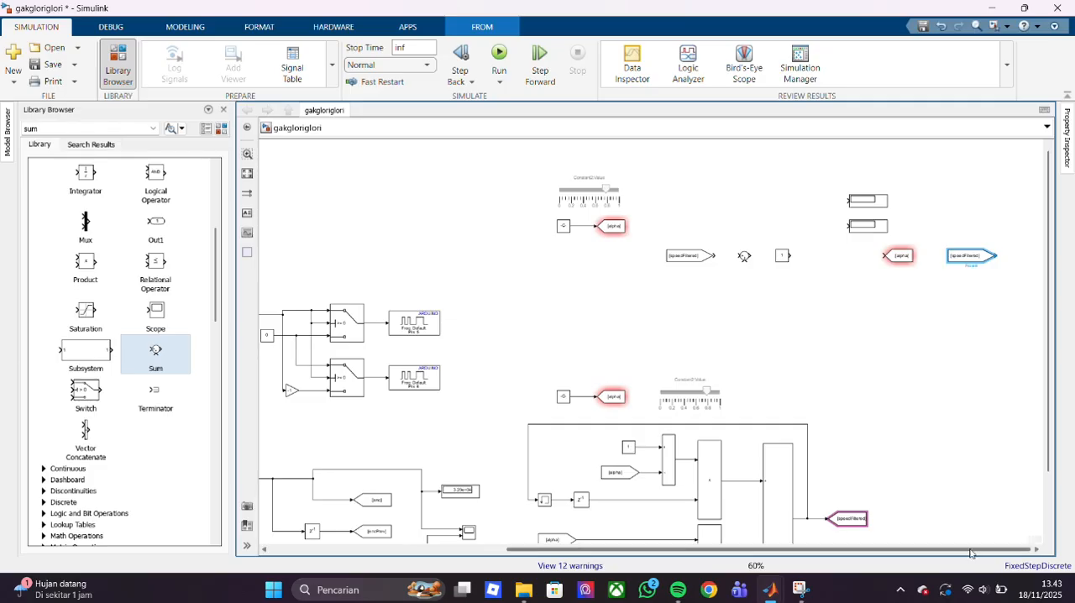
pyautogui.scroll(-6, 1001, 350)
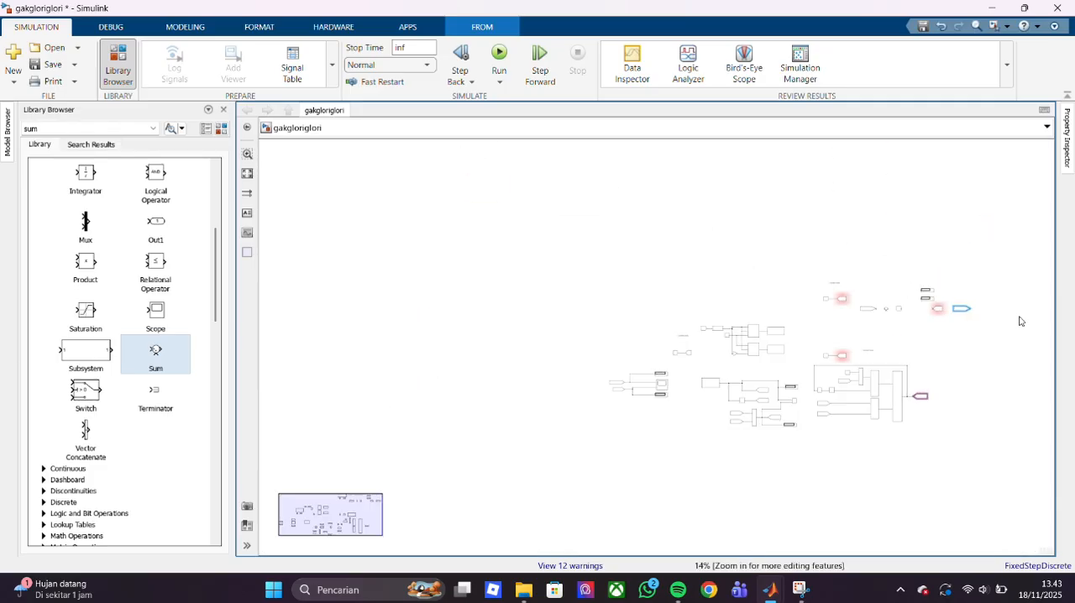
pyautogui.scroll(3, 1000, 319)
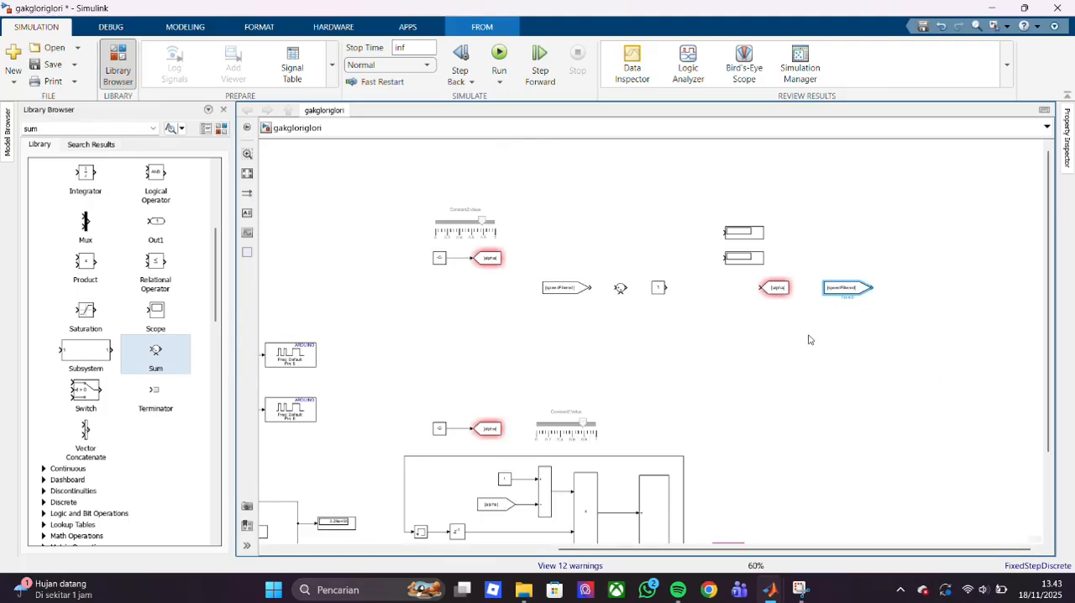
# - Change the tag of the upper Goto block fed by the slider-controlled constant to SPspeed
pyautogui.click(584, 290)
pyautogui.click(485, 263)
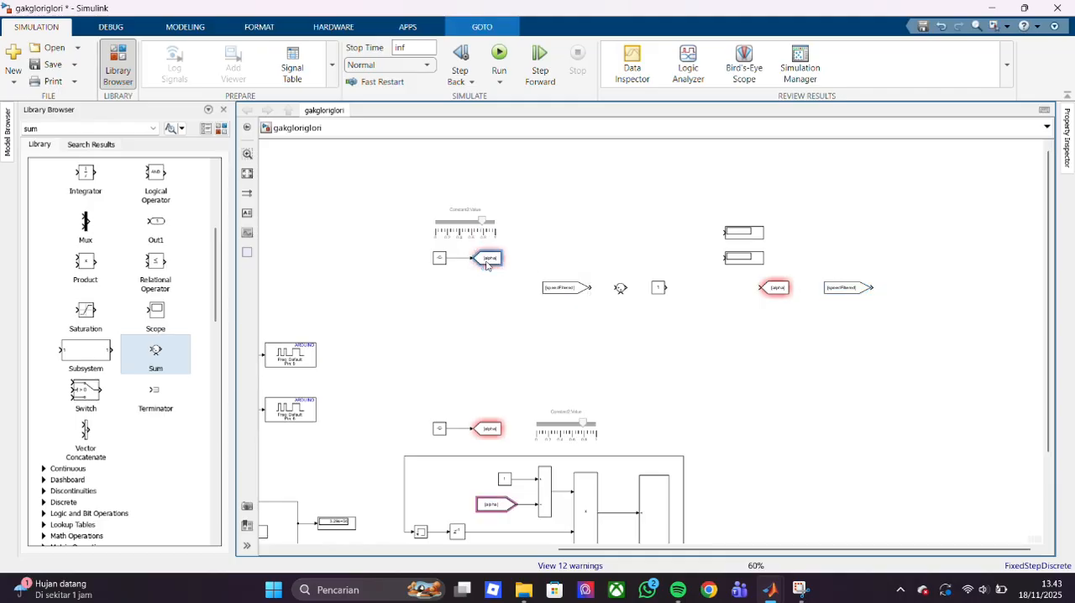
pyautogui.doubleClick(485, 264)
pyautogui.doubleClick(608, 231)
pyautogui.press('BackSpace')
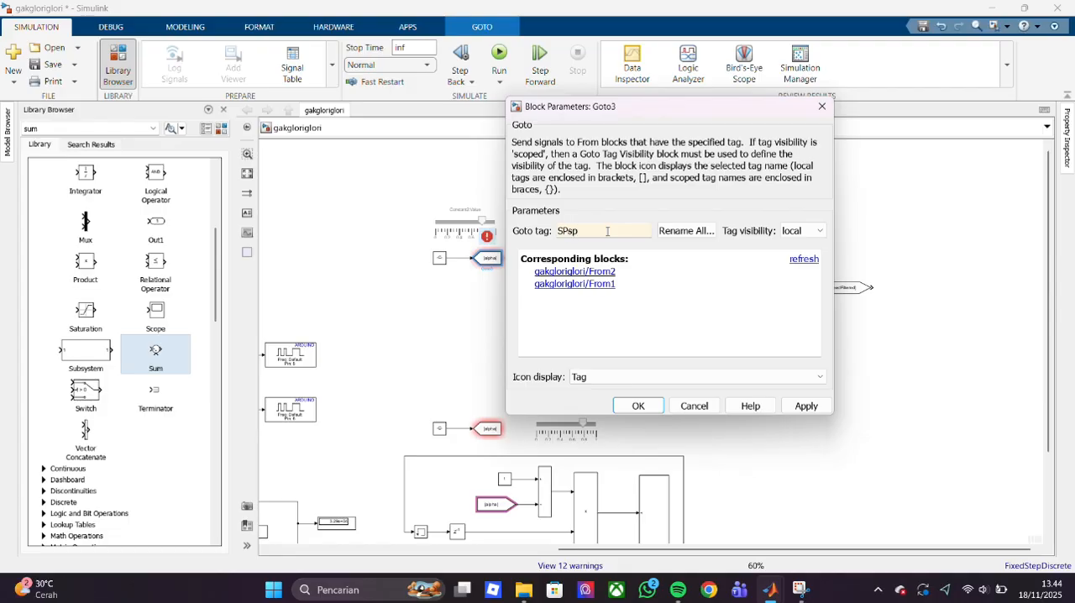
pyautogui.press('Return')
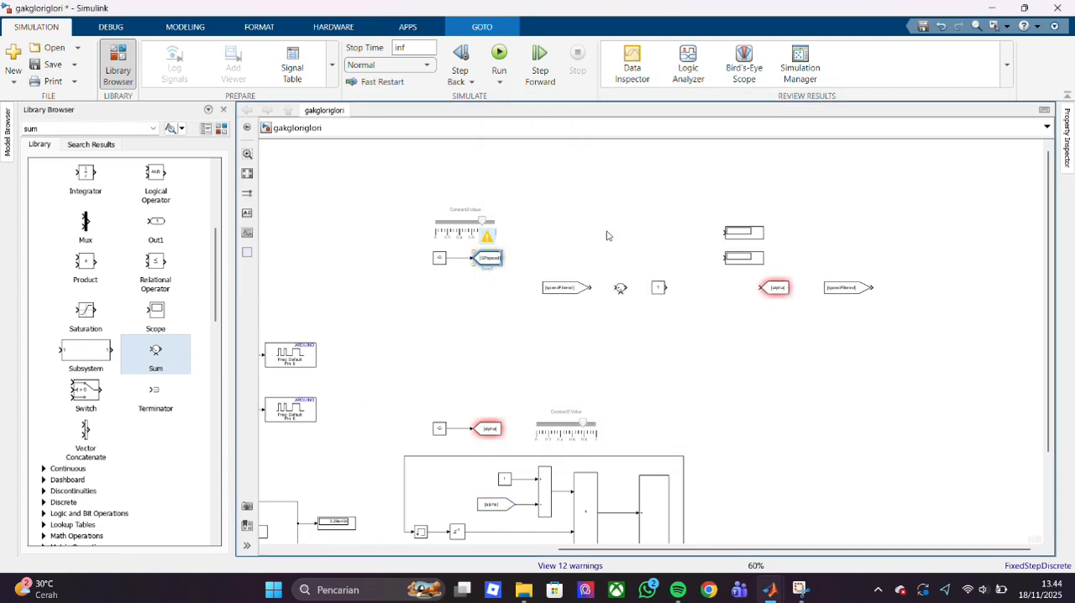
# - Set the tag of the From block before the Sum block to SPspeed and connect it to the Sum input
pyautogui.doubleClick(571, 290)
pyautogui.doubleClick(704, 296)
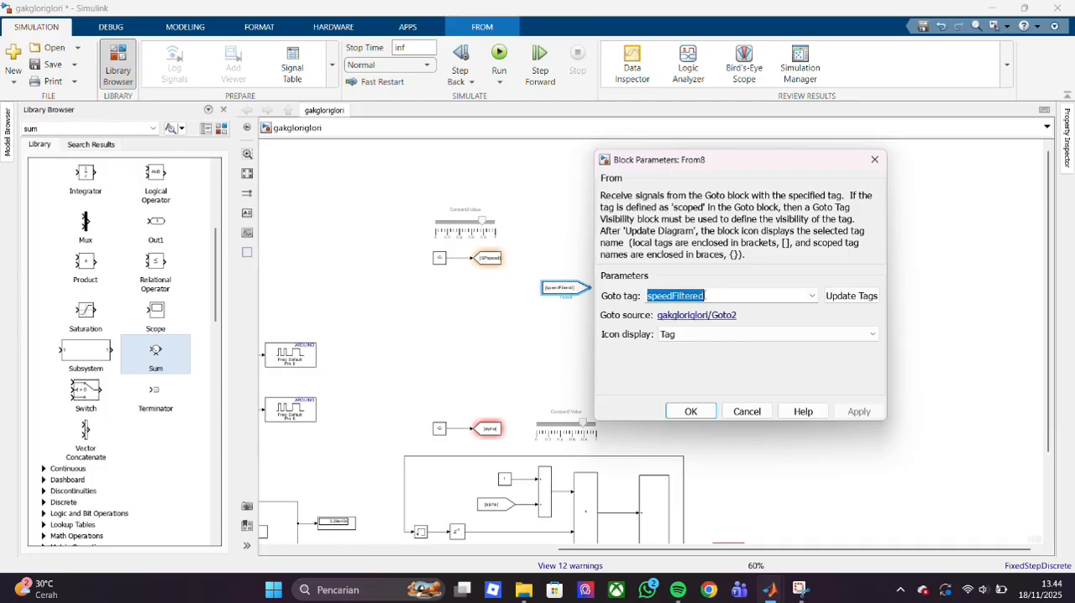
pyautogui.write('SPspeed')
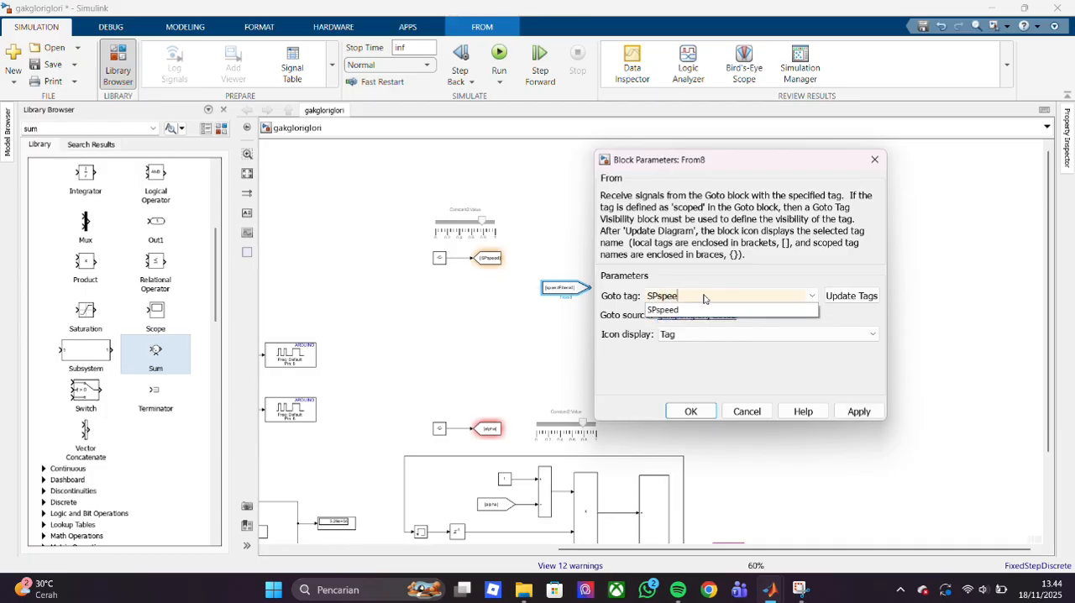
pyautogui.click(691, 408)
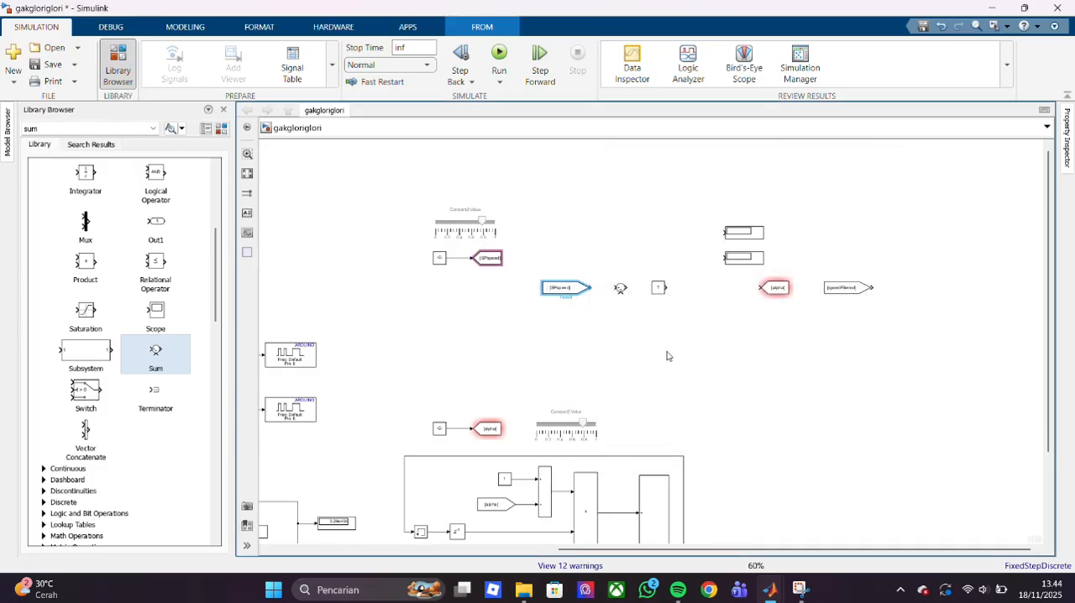
pyautogui.moveTo(590, 287)
pyautogui.mouseDown()
pyautogui.moveTo(622, 296)
pyautogui.moveTo(667, 288)
pyautogui.moveTo(654, 288)
pyautogui.moveTo(656, 300)
pyautogui.mouseUp()
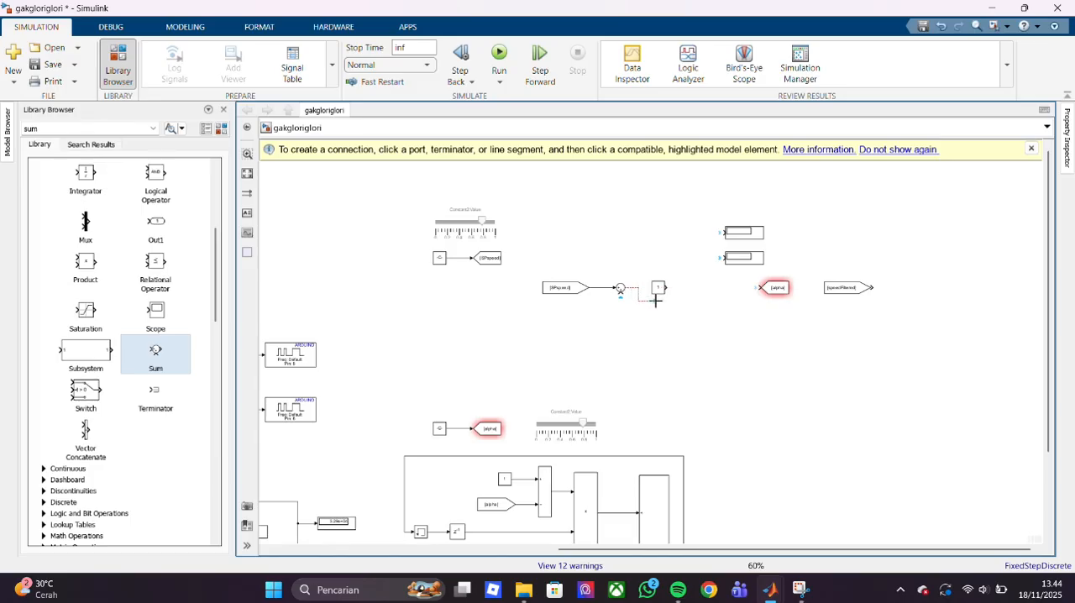
pyautogui.moveTo(656, 301); pyautogui.dragTo(656, 301)
# - Try a copy of the Delay block in place of the Constant copy after the Sum block
pyautogui.click(659, 287)
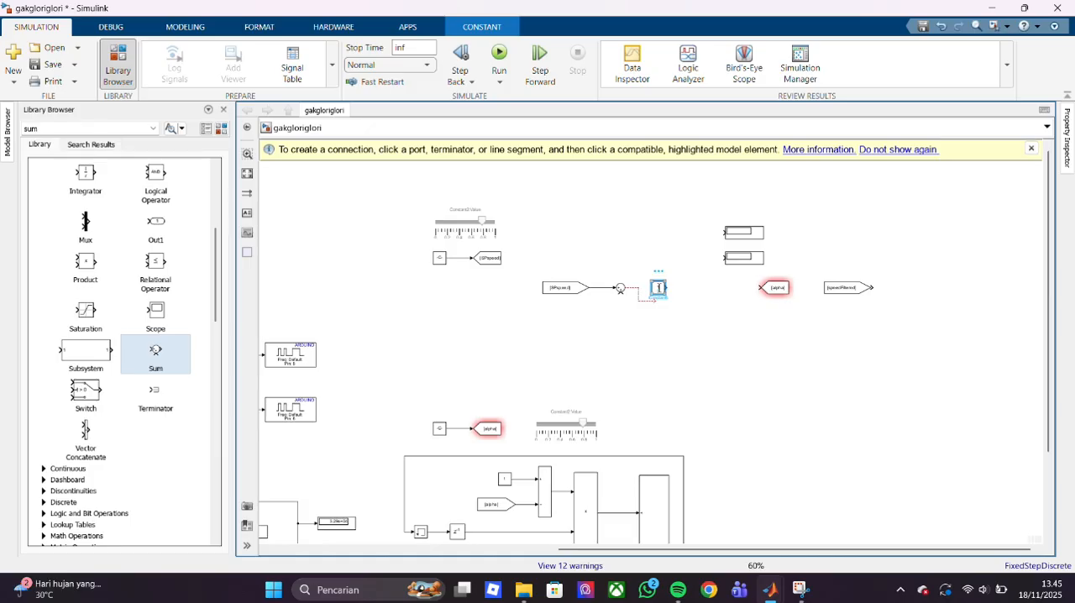
pyautogui.press('Delete')
pyautogui.click(456, 532)
pyautogui.hotkey('ctrl', 'v')
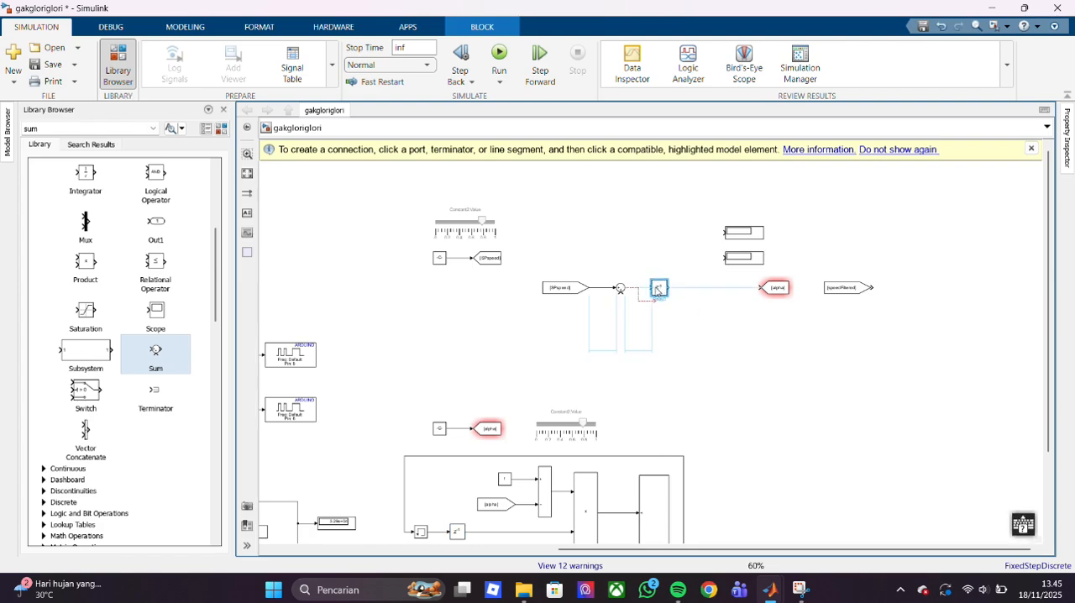
pyautogui.doubleClick(660, 290)
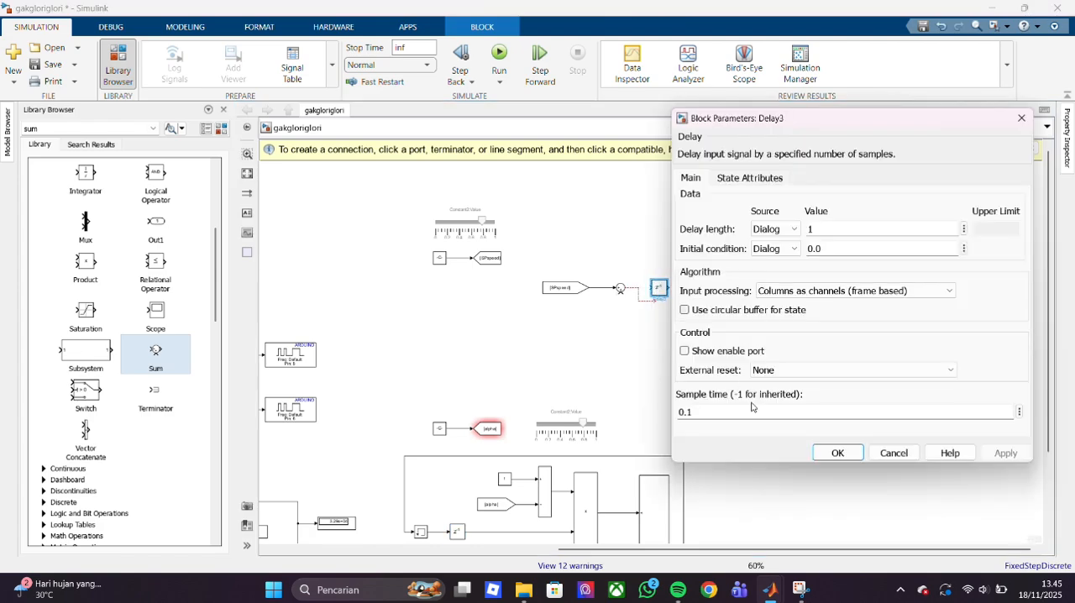
pyautogui.press('Return')
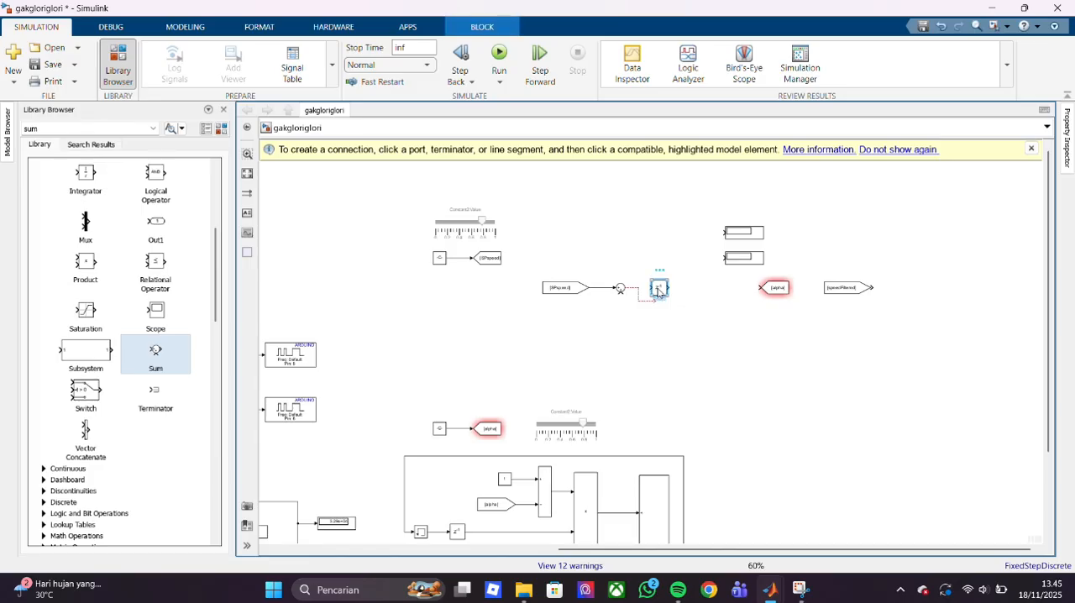
pyautogui.press('super+shift+s')
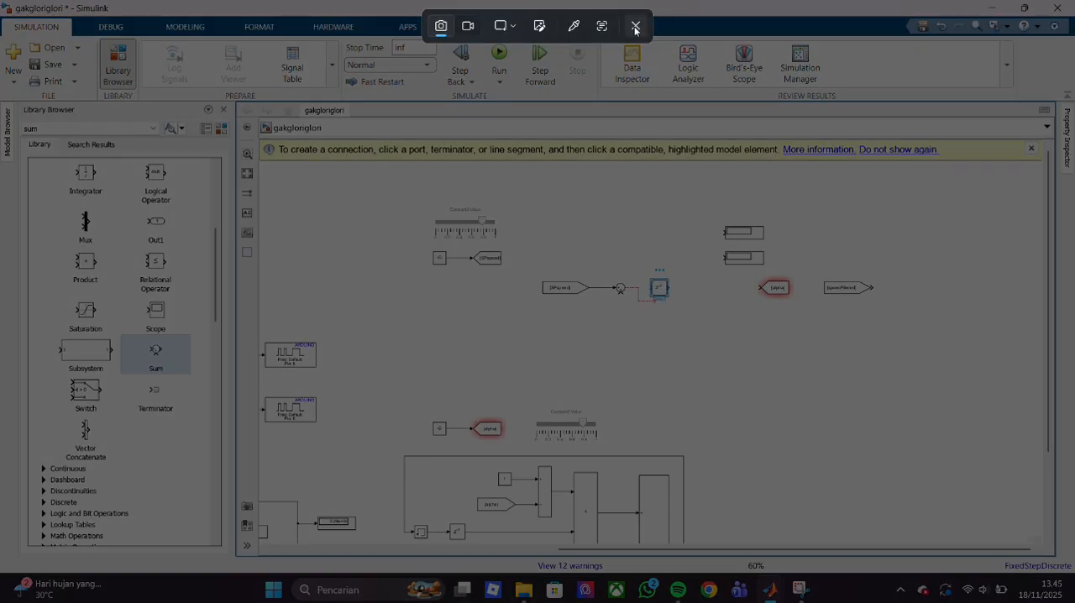
pyautogui.moveTo(0, 0); pyautogui.dragTo(701, 451)
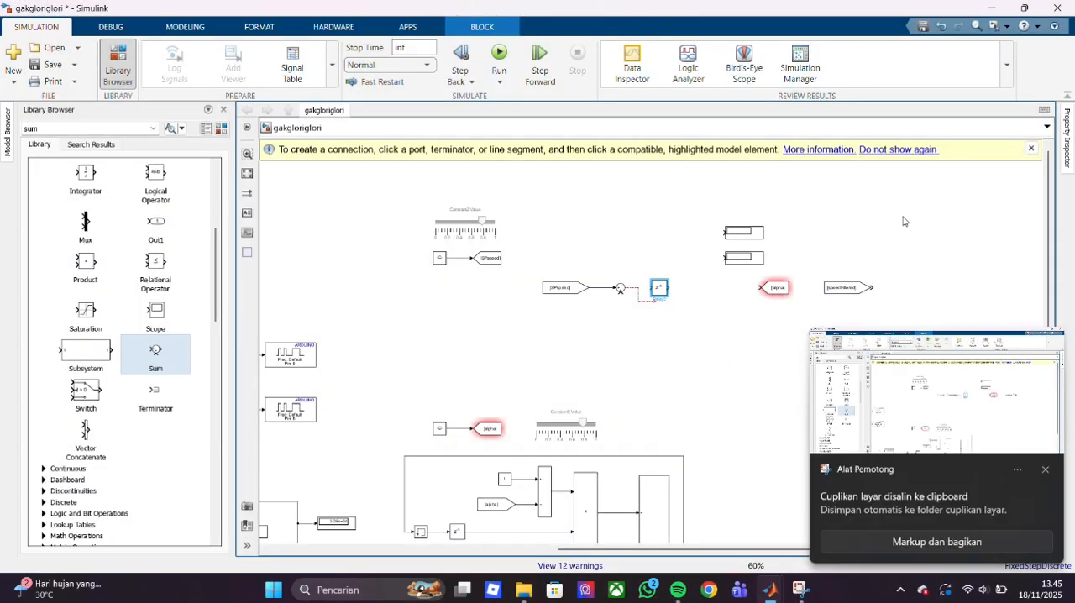
pyautogui.press('super+shift+s')
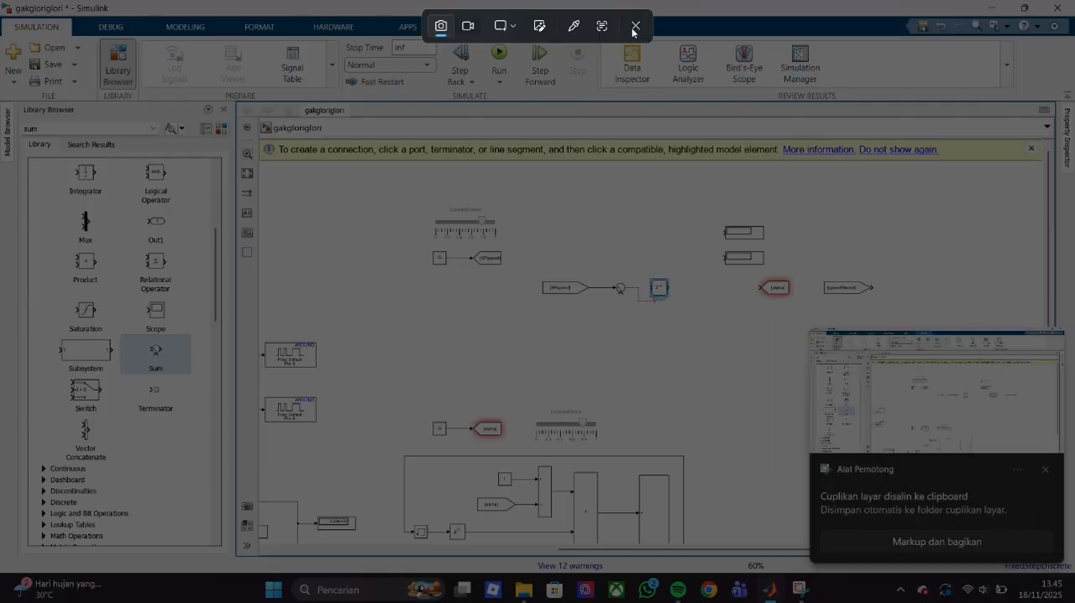
pyautogui.click(633, 26)
pyautogui.press('Delete')
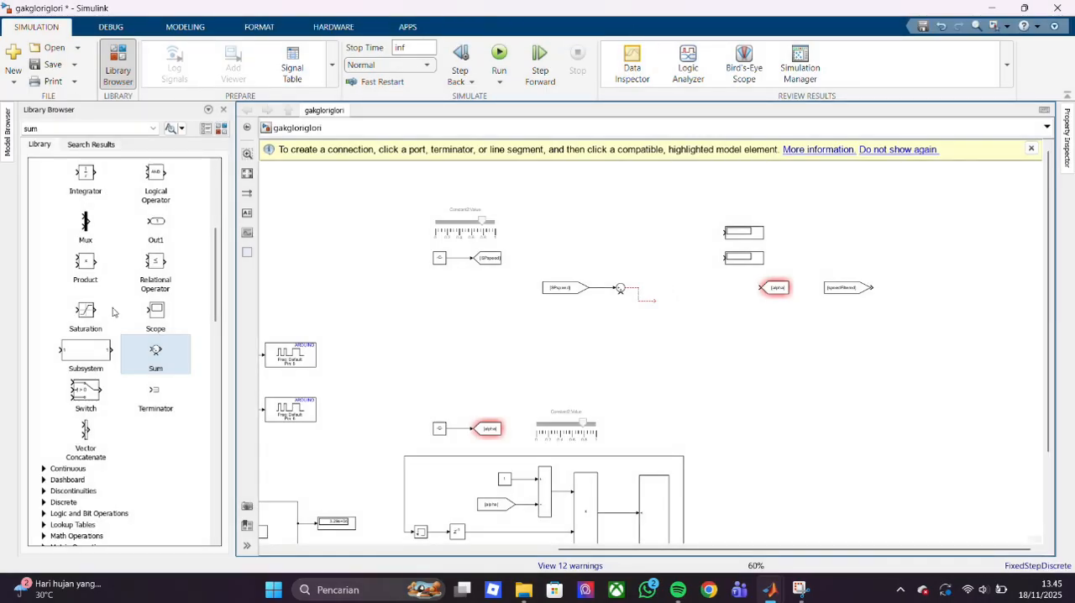
# - Add a PID Controller block from the Continuous library and place it just after the Sum block
pyautogui.scroll(6, 95, 322)
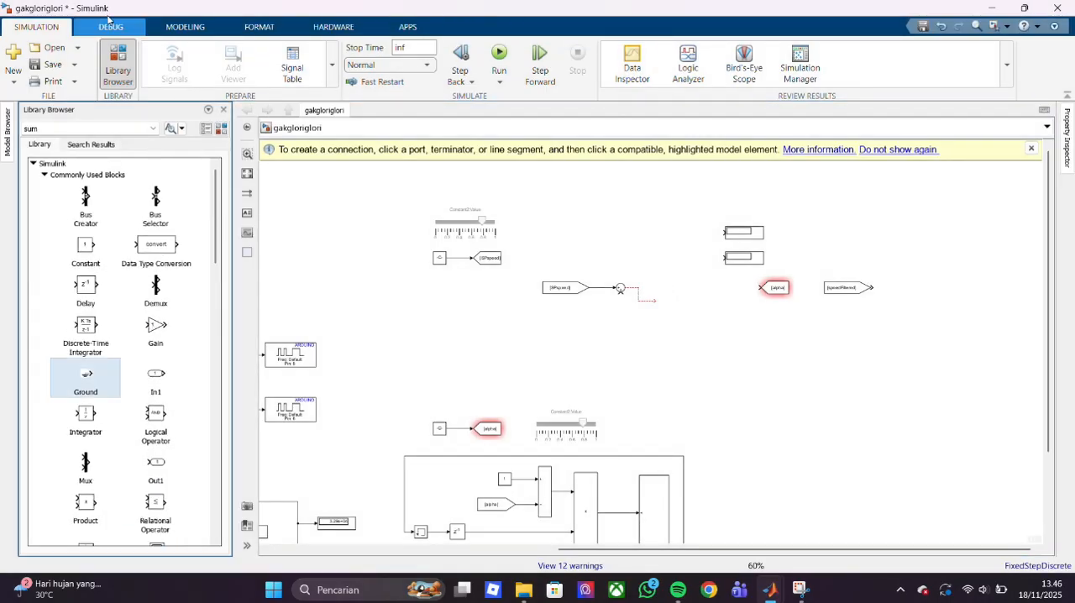
pyautogui.scroll(-6, 95, 322)
pyautogui.click(45, 327)
pyautogui.scroll(-7, 113, 409)
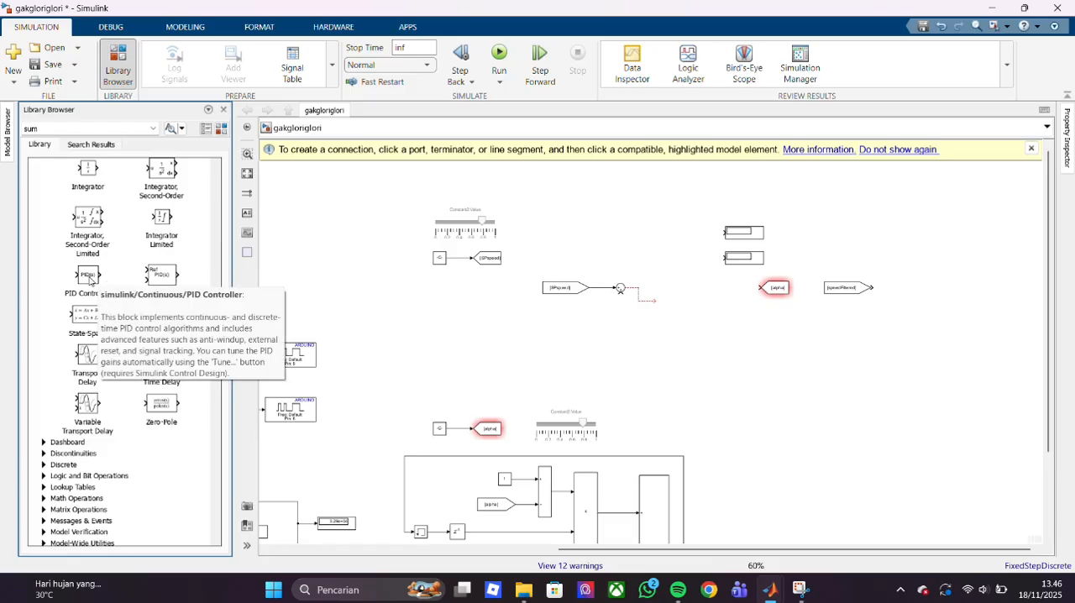
pyautogui.click(87, 275)
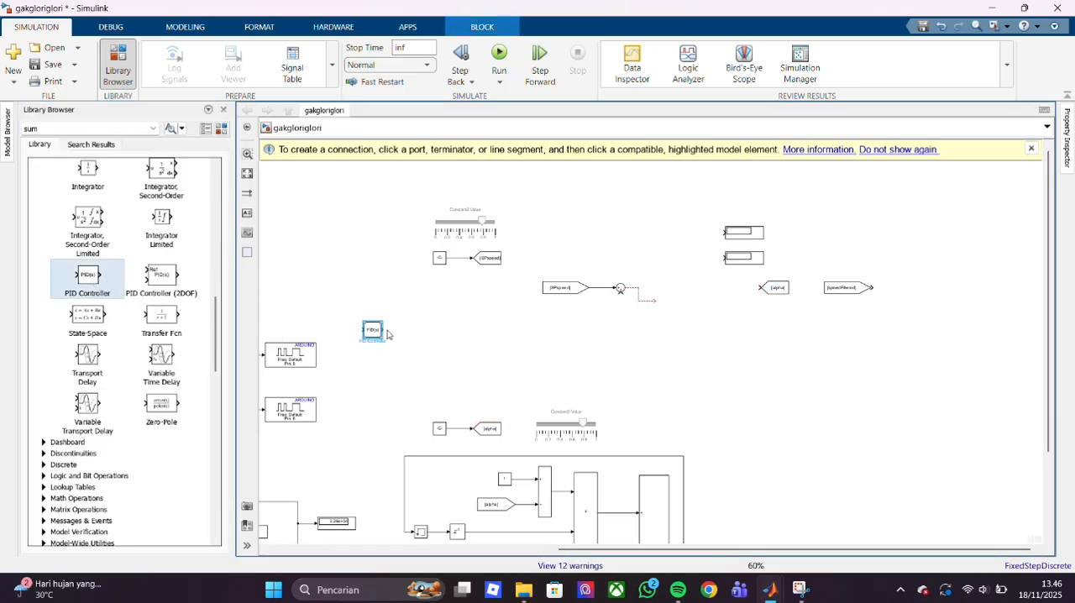
pyautogui.moveTo(370, 336); pyautogui.dragTo(659, 293)
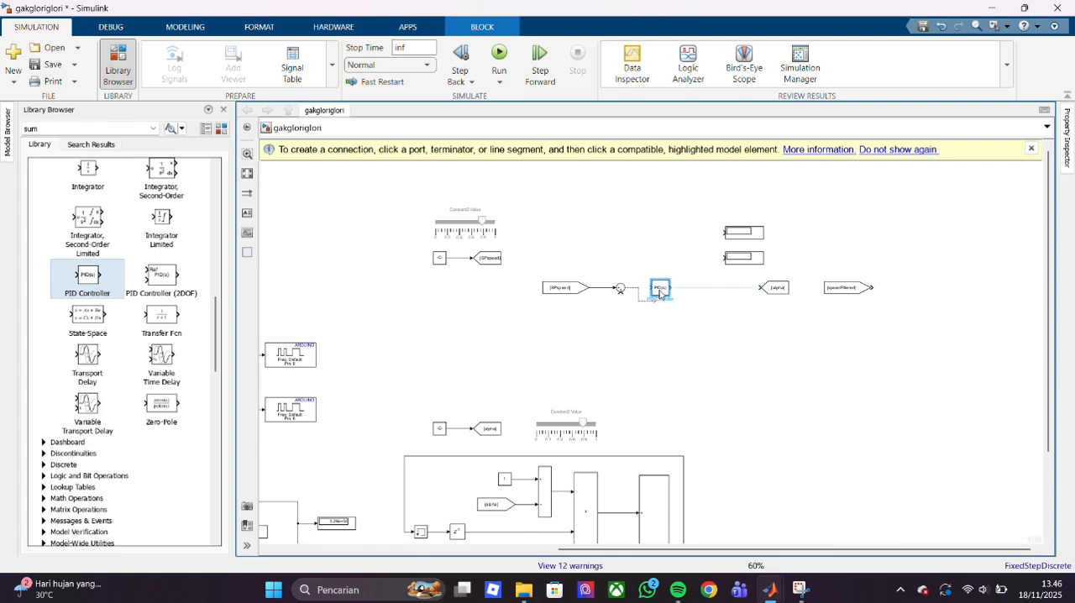
# - Examine the PID Controller block's controller type, parameter source, gains and automated tuning method options
pyautogui.doubleClick(660, 288)
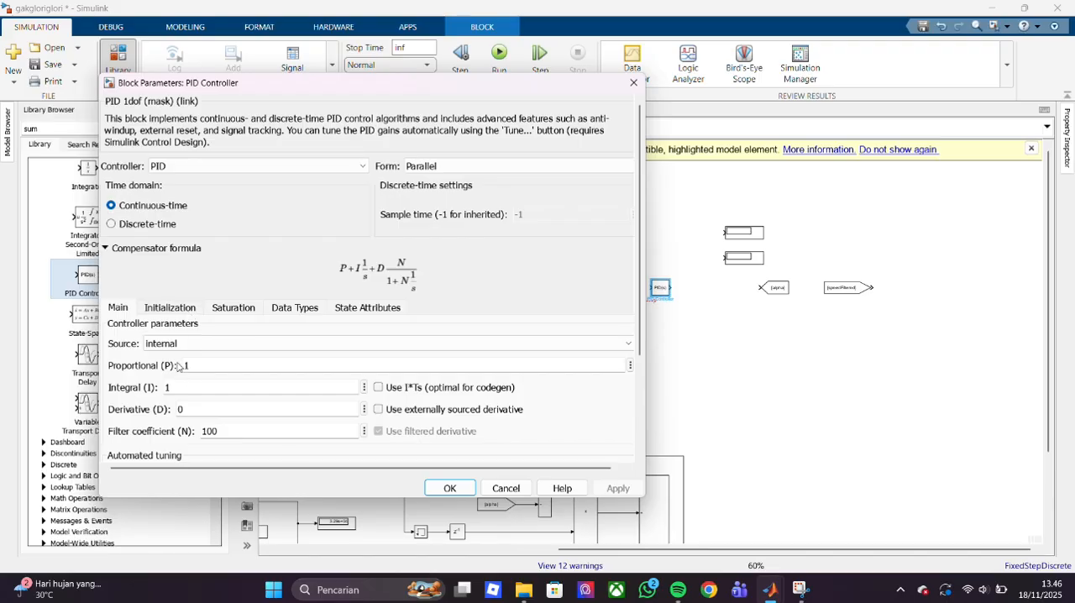
pyautogui.click(364, 167)
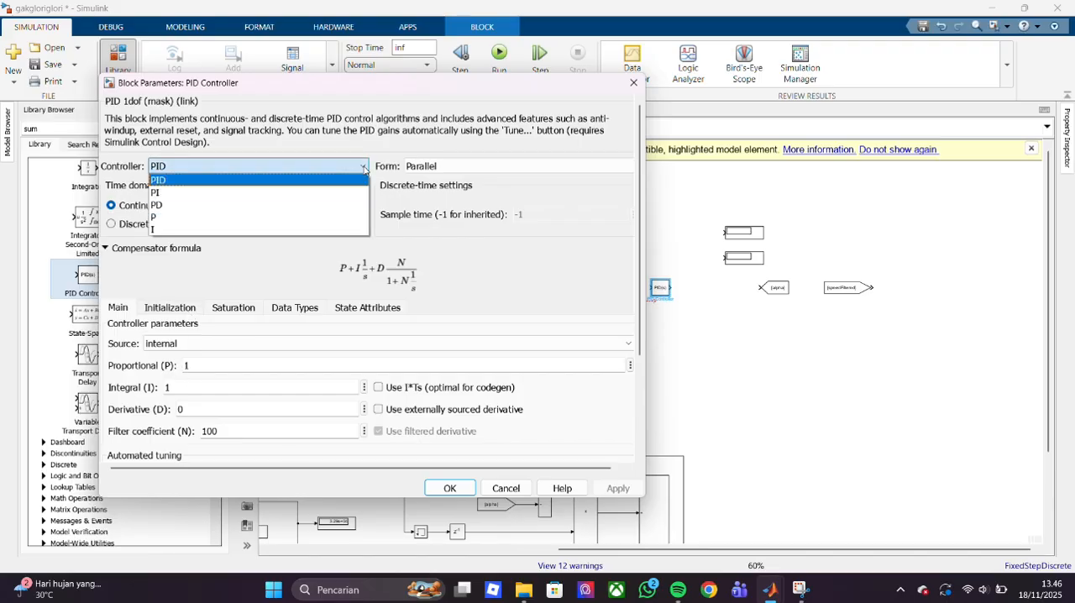
pyautogui.click(363, 168)
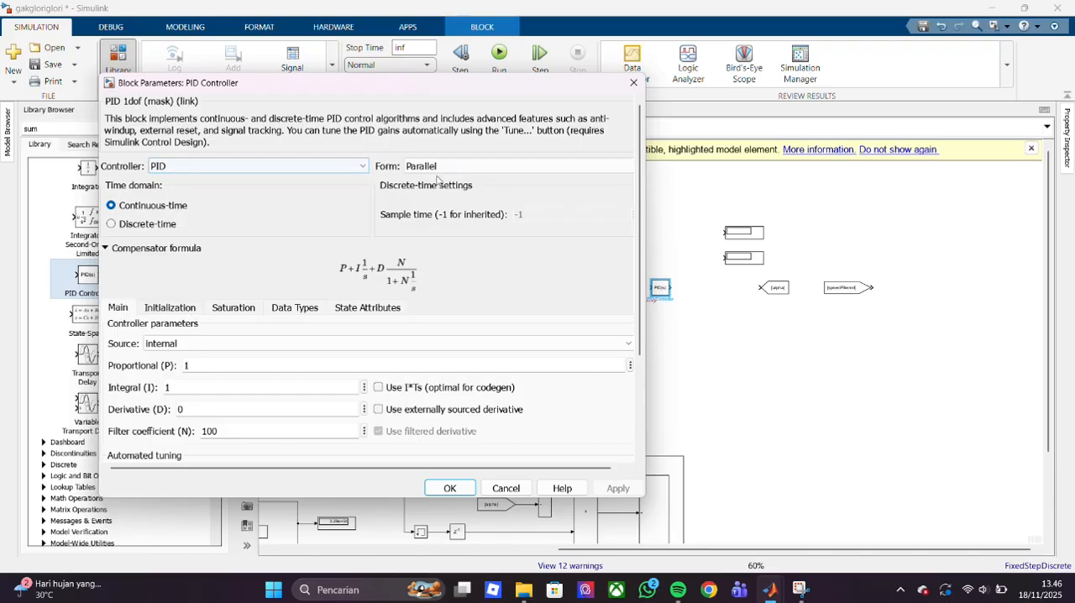
pyautogui.click(328, 342)
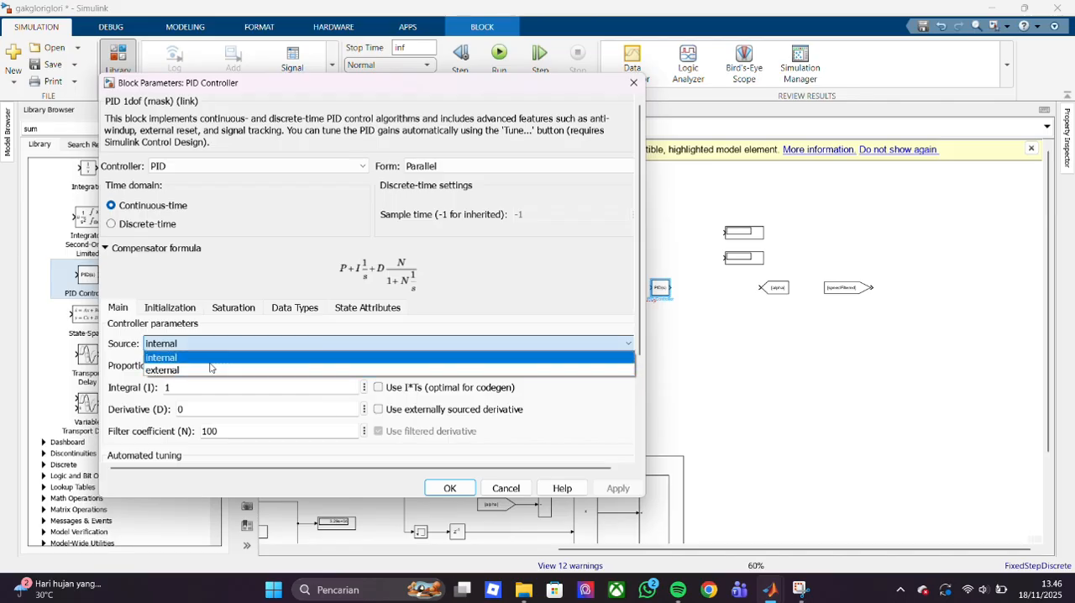
pyautogui.click(571, 358)
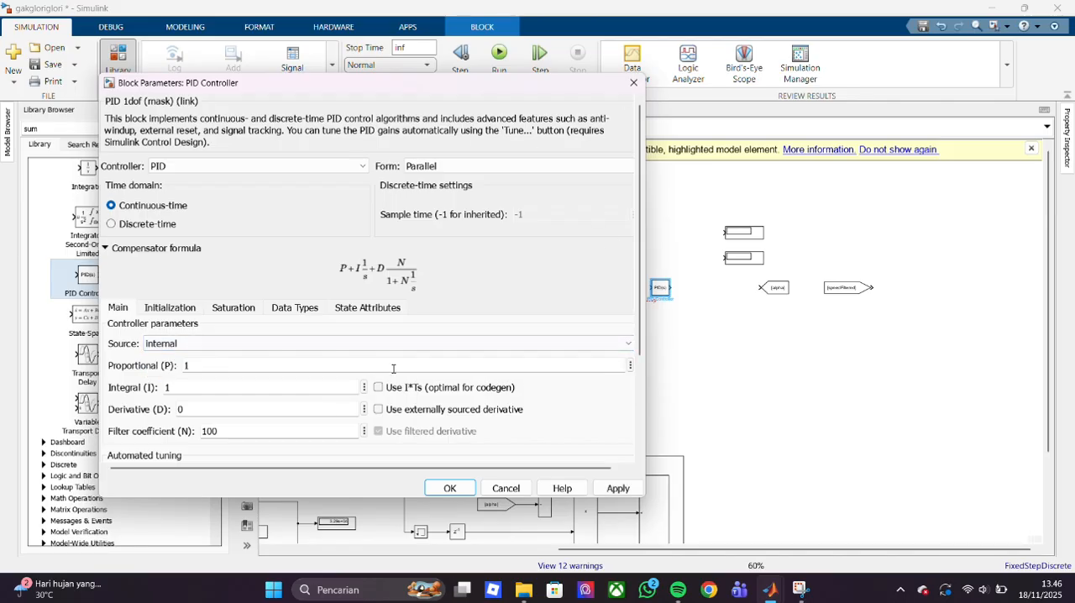
pyautogui.scroll(-3, 342, 394)
pyautogui.click(415, 336)
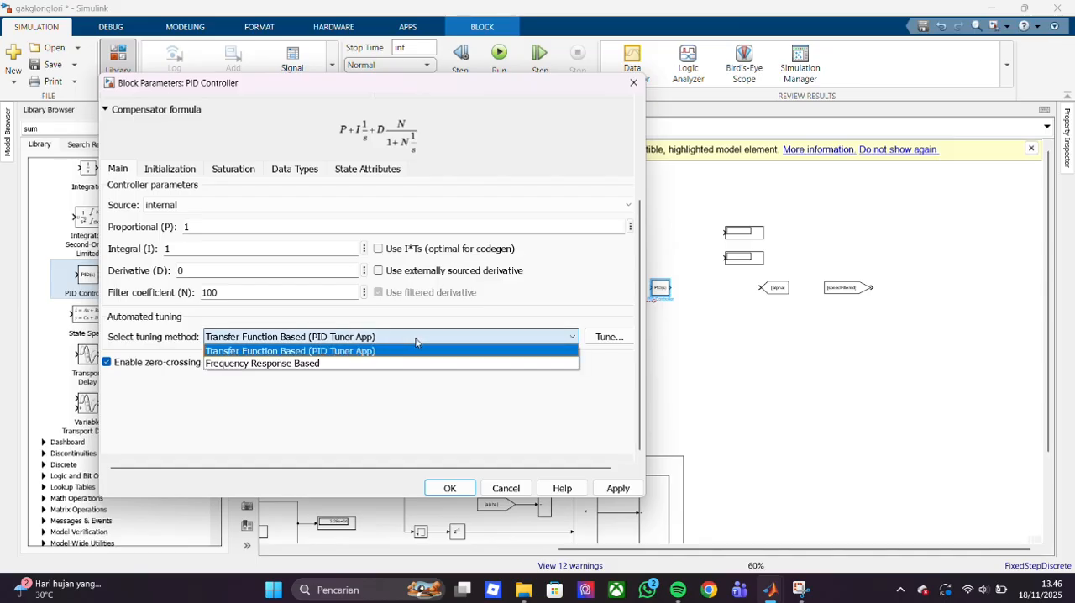
pyautogui.click(410, 376)
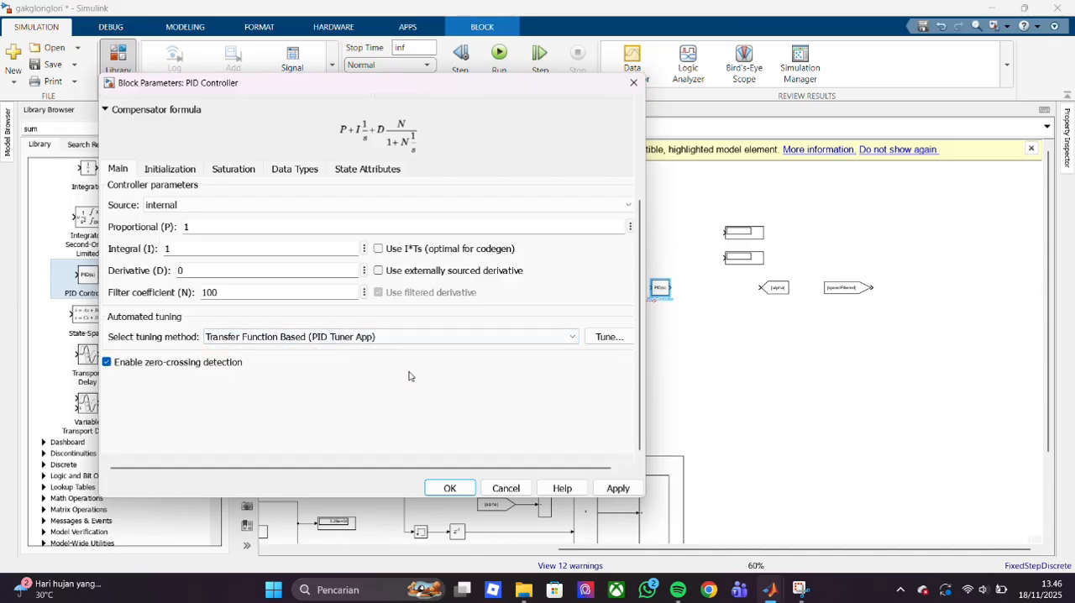
pyautogui.click(433, 491)
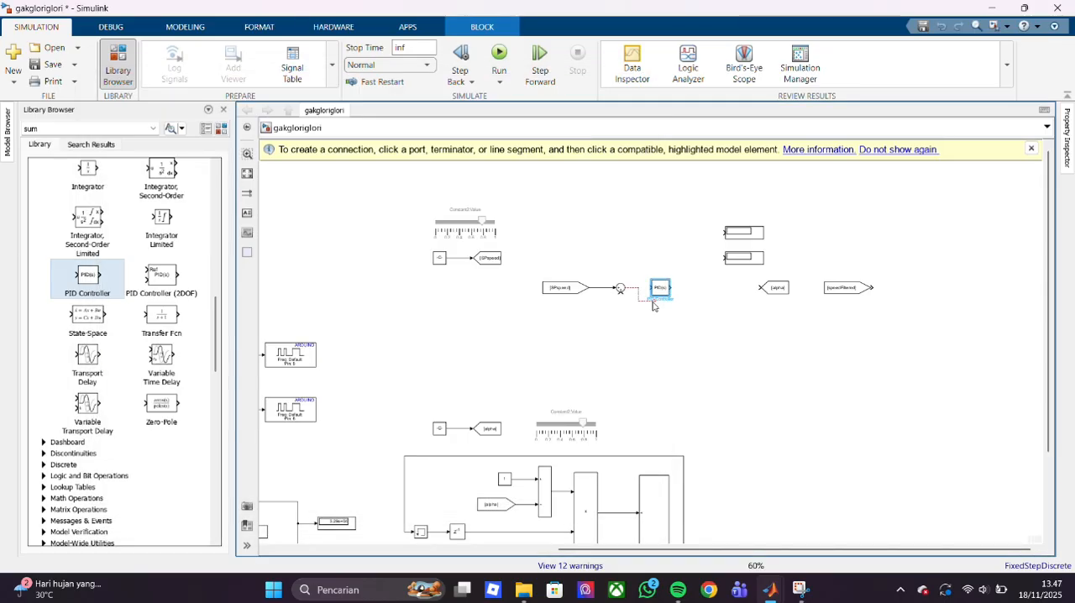
# - Connect the unconnected signal line from the Sum block's output to the PID Controller's input
pyautogui.click(653, 303)
pyautogui.moveTo(653, 303); pyautogui.dragTo(650, 289)
pyautogui.click(667, 336)
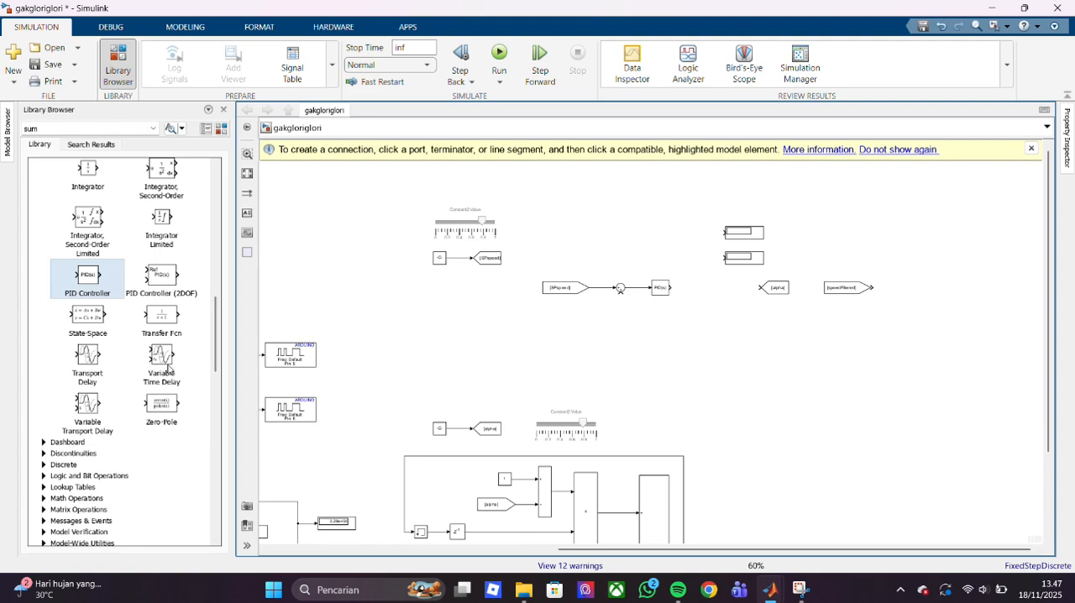
# - Set the PID Controller's time domain to Discrete-time, keeping the Parallel form, and connect its output to the Goto block beside it
pyautogui.doubleClick(662, 288)
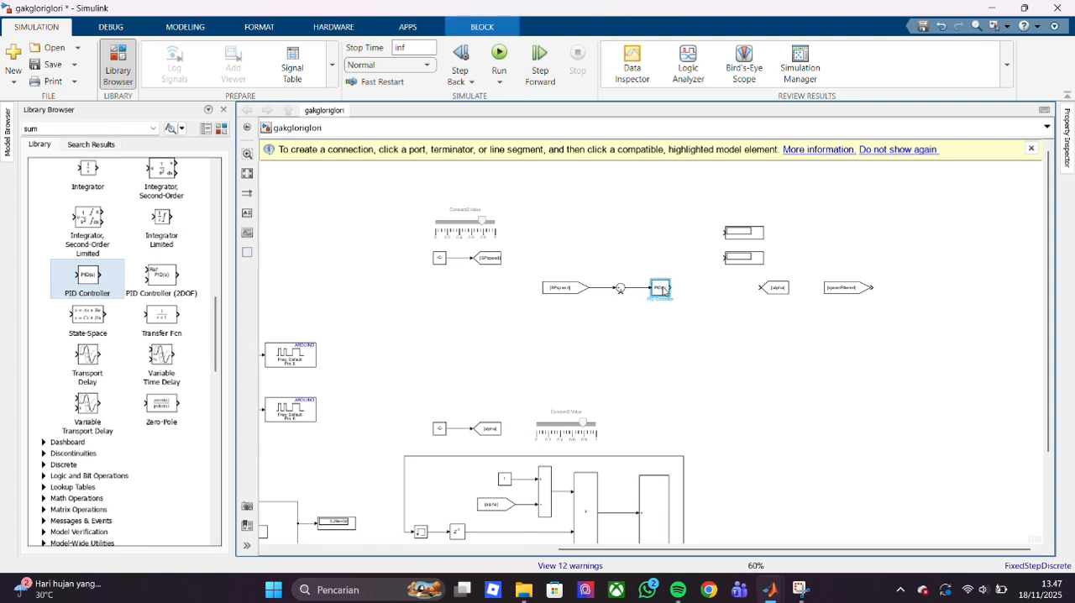
pyautogui.click(519, 170)
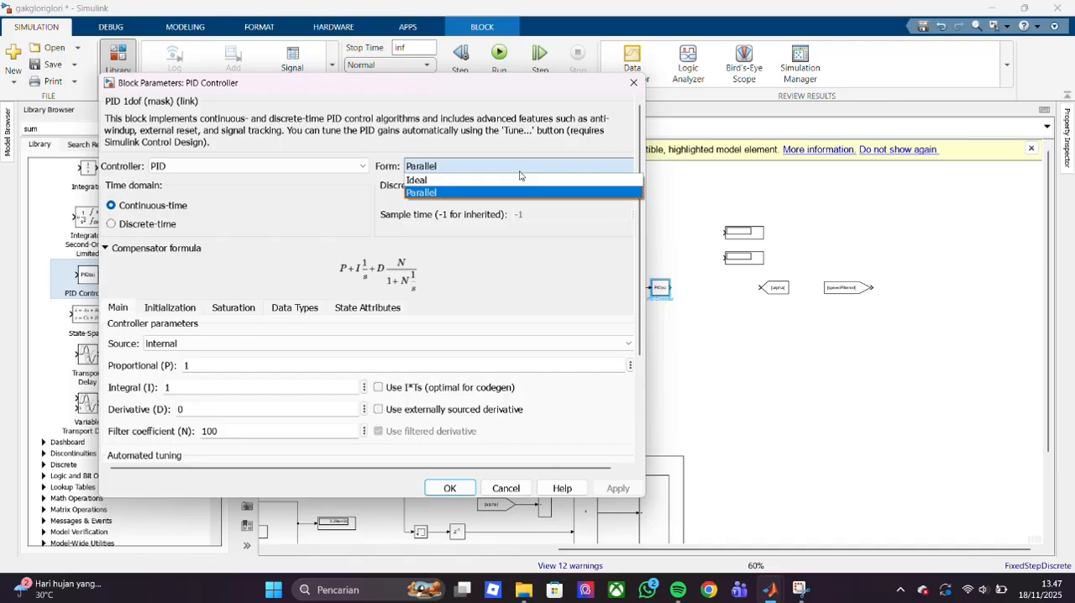
pyautogui.click(524, 280)
pyautogui.click(152, 233)
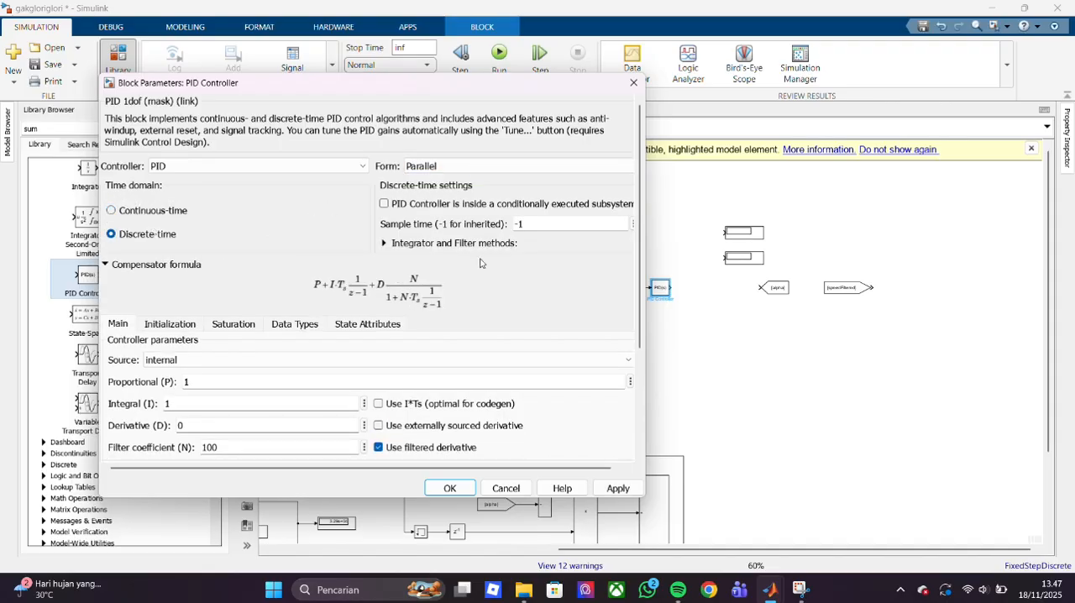
pyautogui.scroll(-2, 373, 455)
pyautogui.click(350, 404)
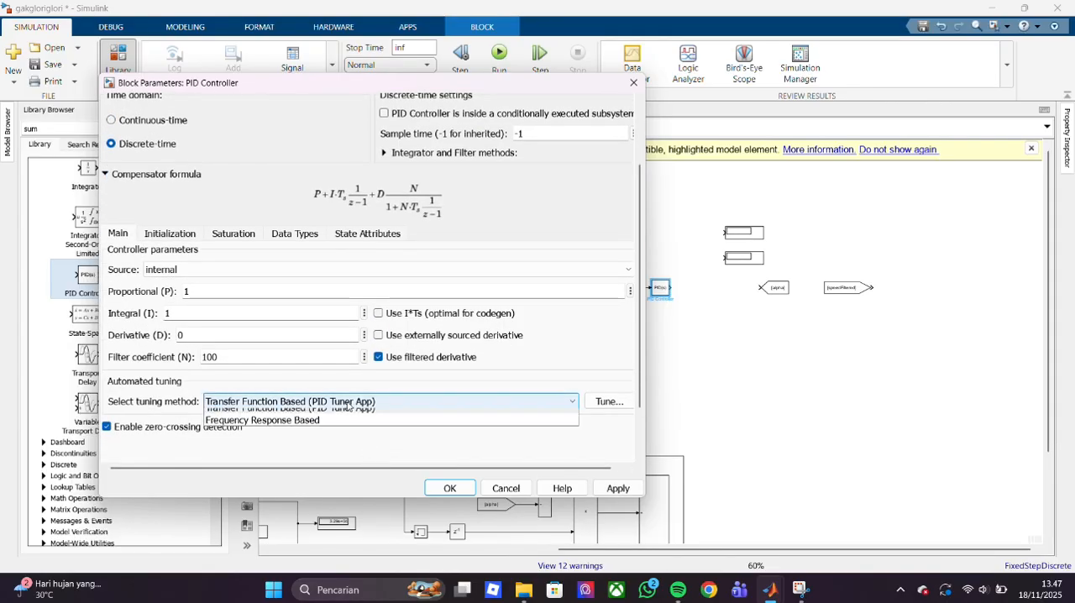
pyautogui.click(460, 489)
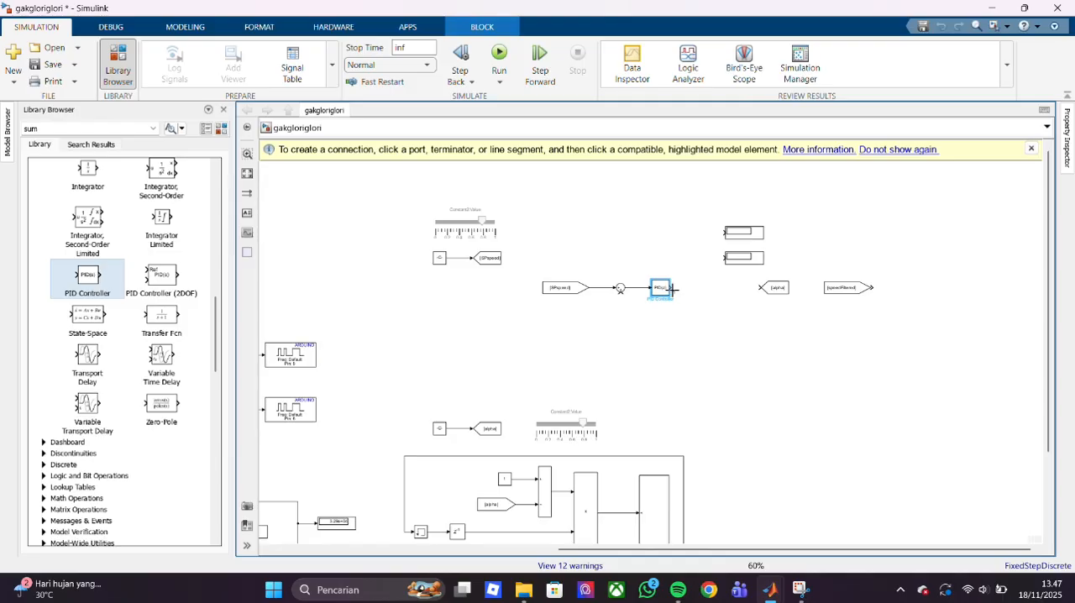
pyautogui.moveTo(672, 289); pyautogui.dragTo(712, 290)
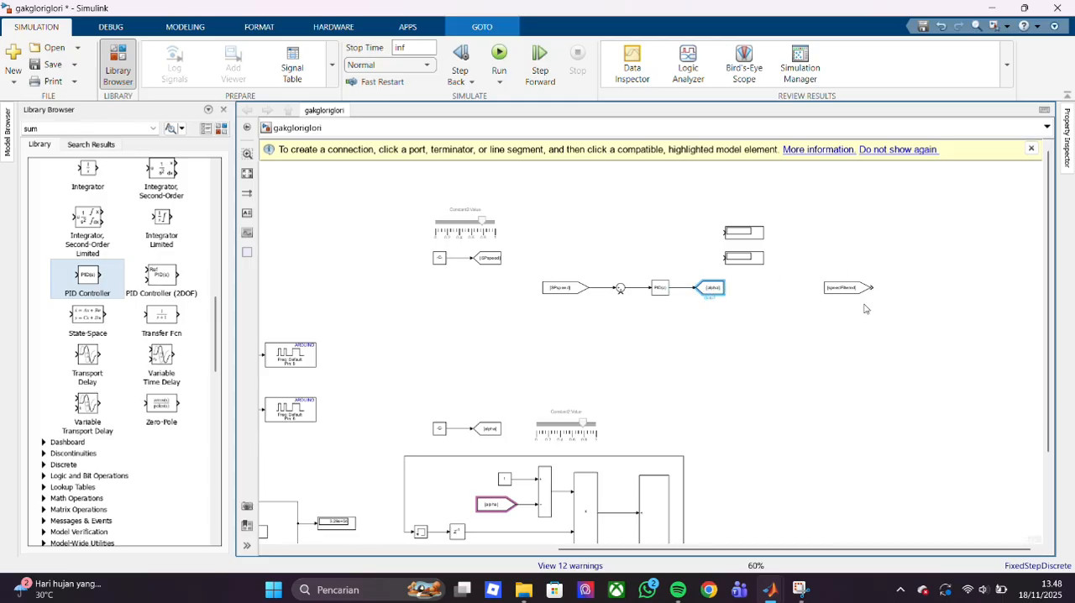
# - Change the tag of the speedFiltered From block beyond the PID Controller to speed
pyautogui.doubleClick(844, 288)
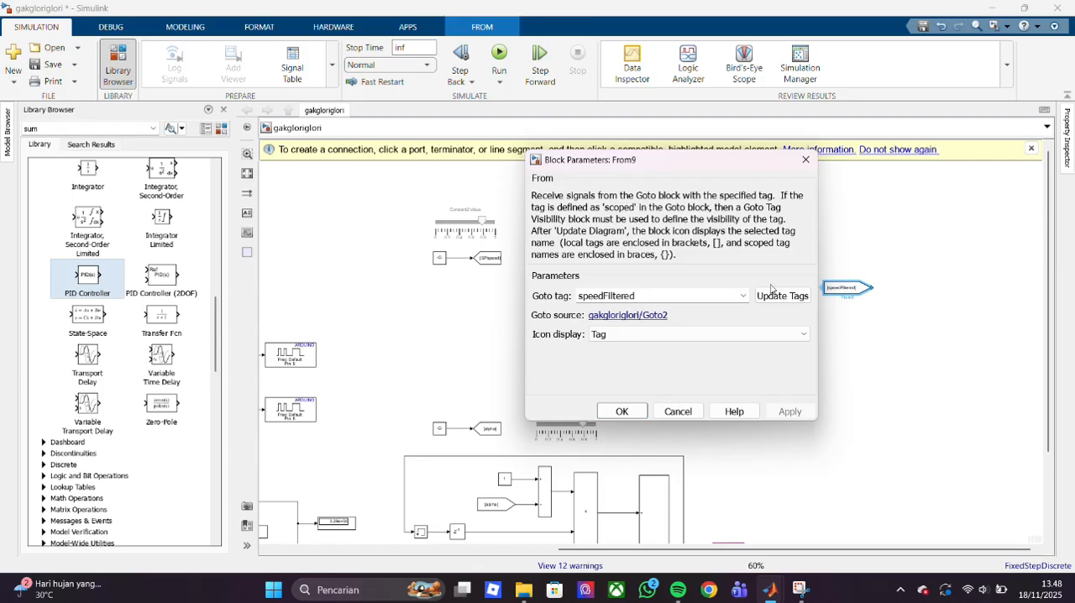
pyautogui.doubleClick(718, 295)
pyautogui.write('speed')
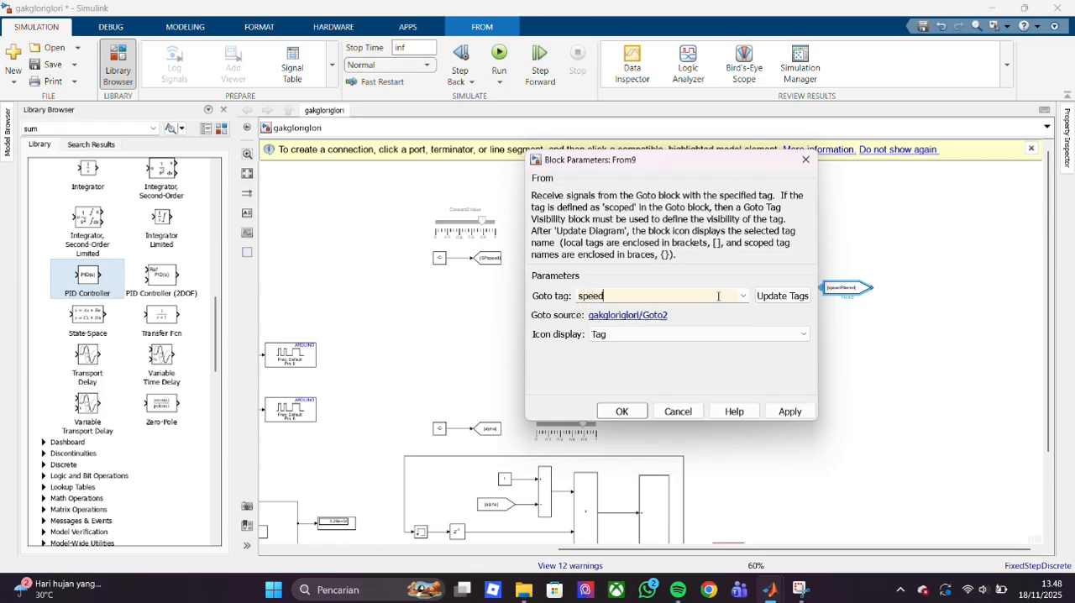
pyautogui.press('Return')
# - Change the tag of the Goto block fed by the PID Controller to PWM
pyautogui.click(718, 288)
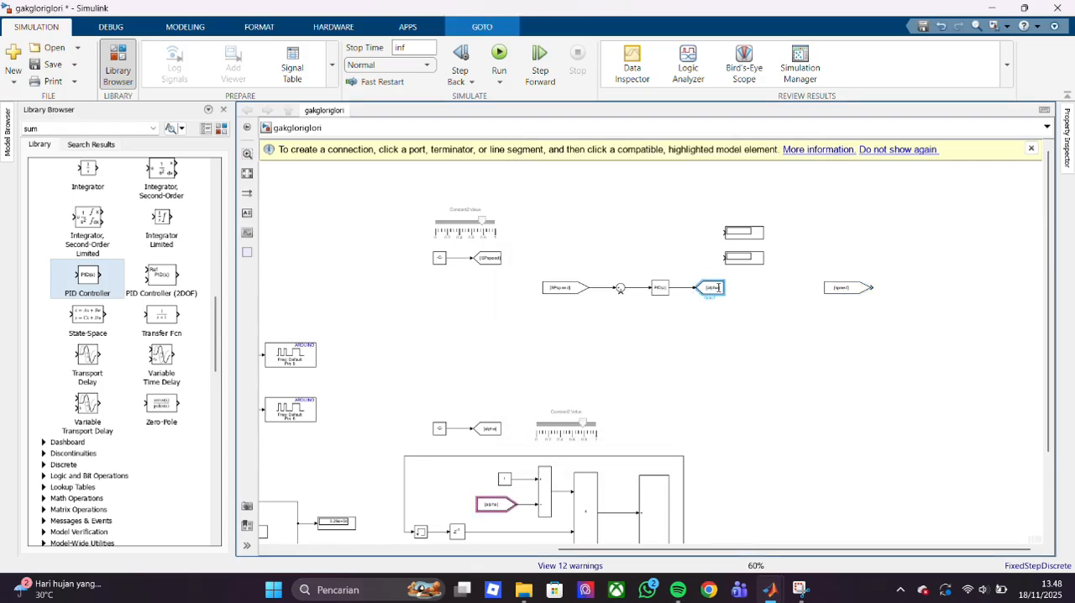
pyautogui.doubleClick(718, 287)
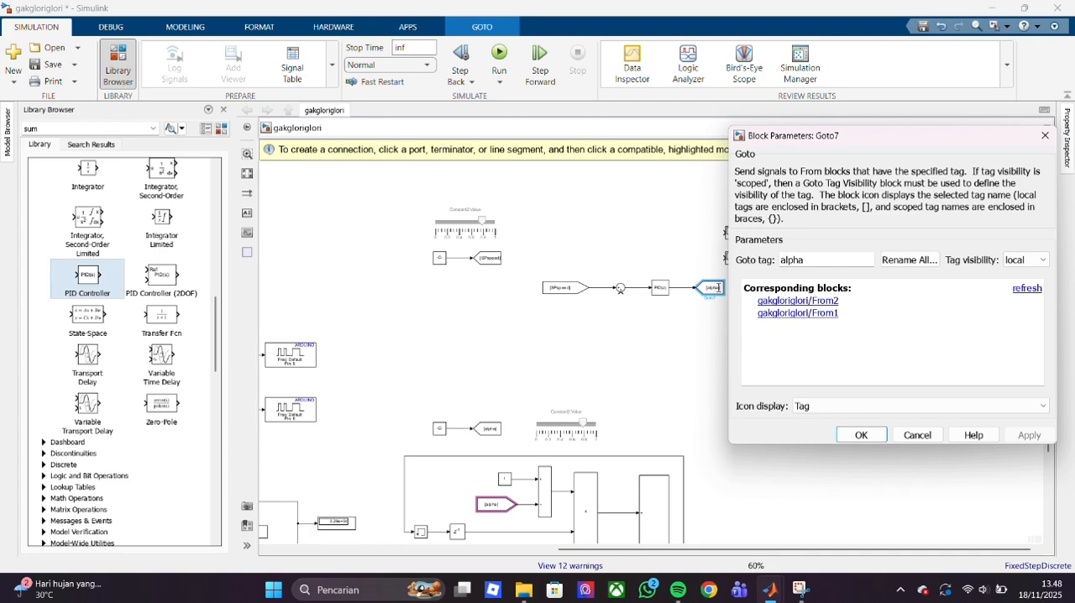
pyautogui.doubleClick(793, 261)
pyautogui.write('PWM')
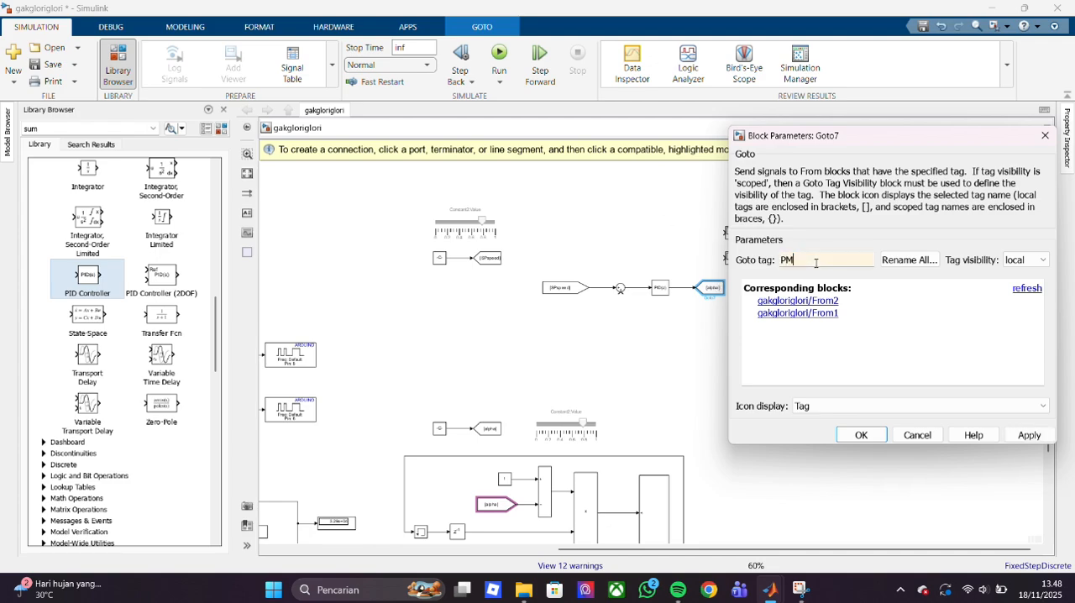
pyautogui.press('Return')
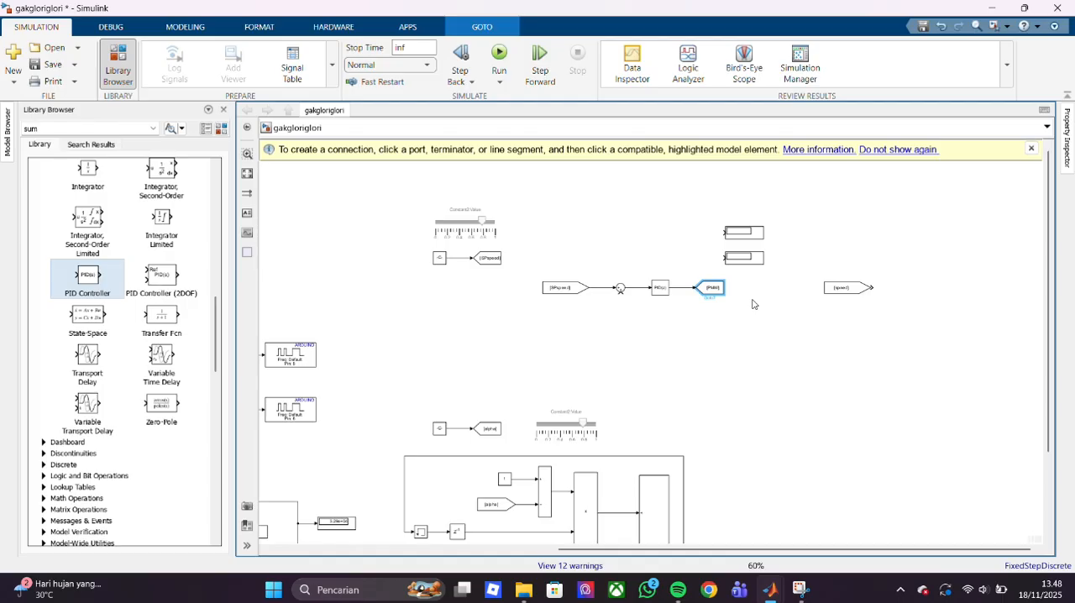
# - Wire the two displays to the Sum and PID outputs, and feed the speed From block back to the Sum's lower input
pyautogui.moveTo(724, 232); pyautogui.dragTo(633, 287)
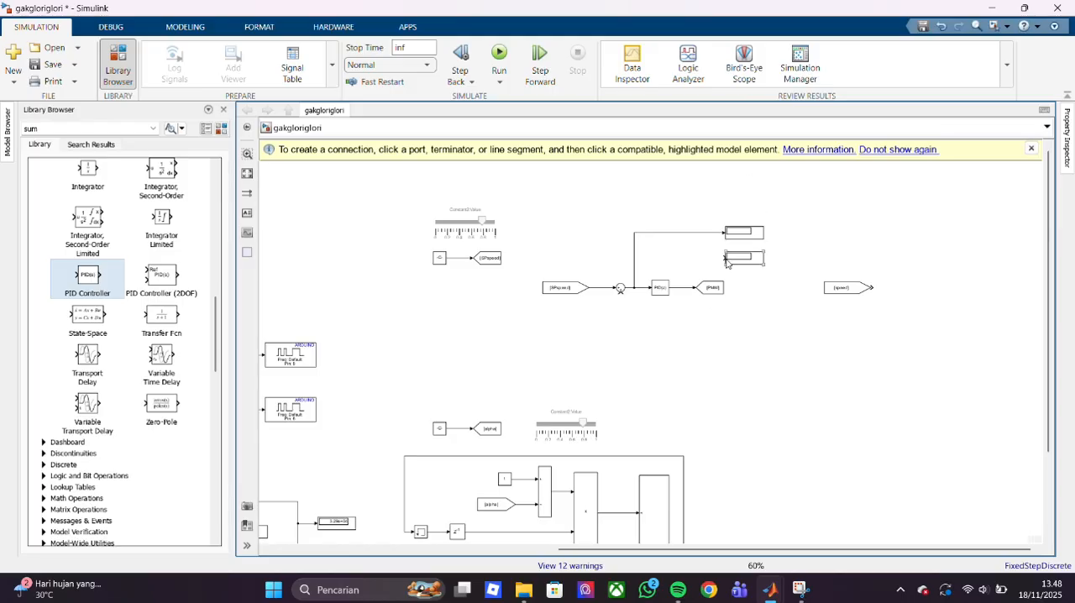
pyautogui.moveTo(721, 257); pyautogui.dragTo(680, 288)
pyautogui.moveTo(847, 292); pyautogui.dragTo(619, 293)
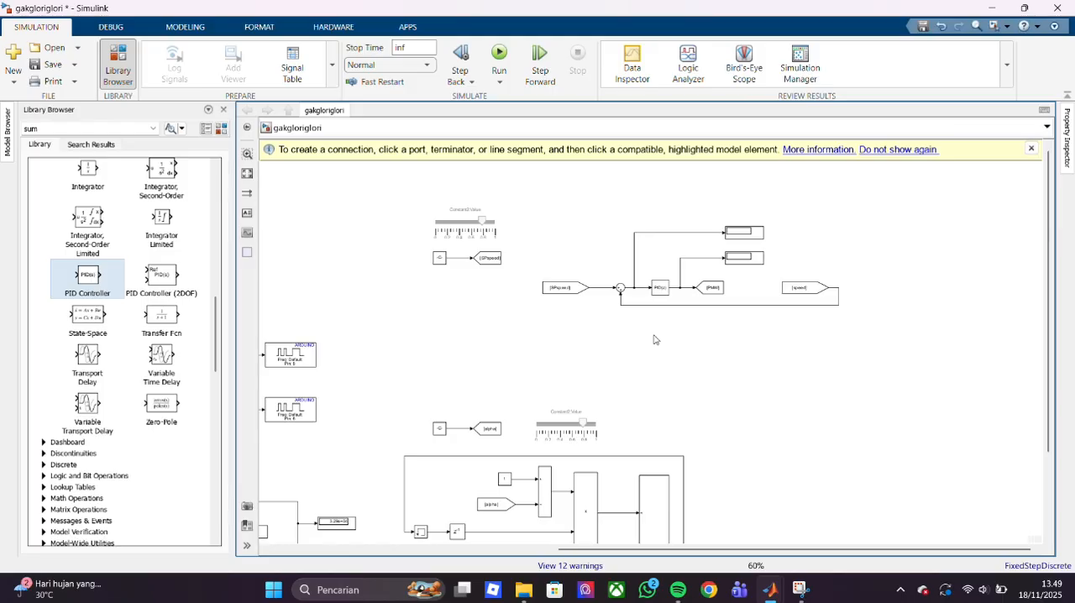
# - Set the range of the slider above the SPspeed constant to a minimum of -255 and a maximum of 255
pyautogui.doubleClick(478, 236)
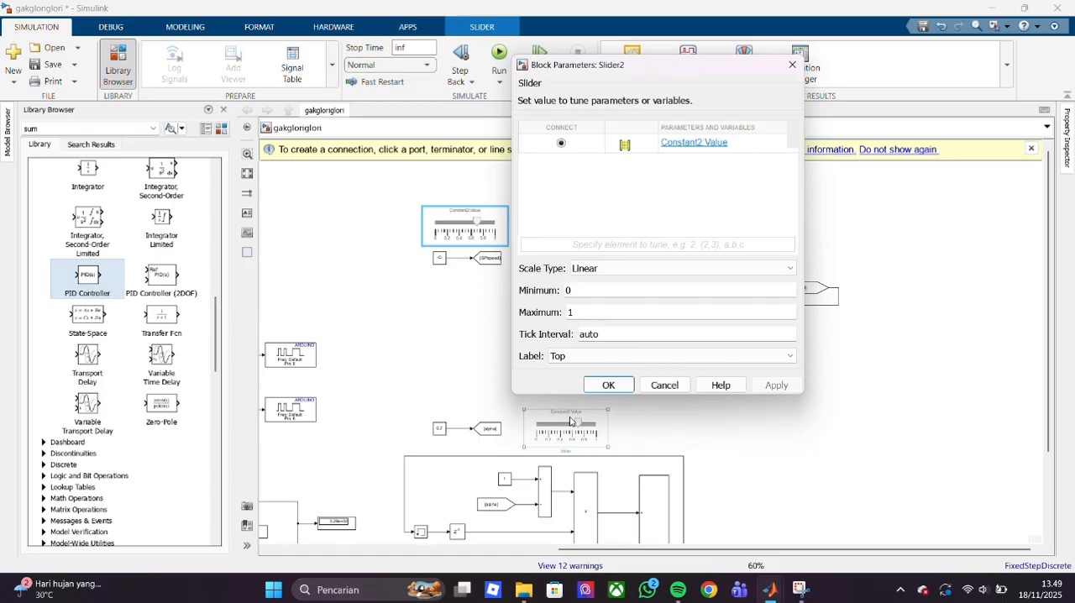
pyautogui.doubleClick(599, 289)
pyautogui.write('-1')
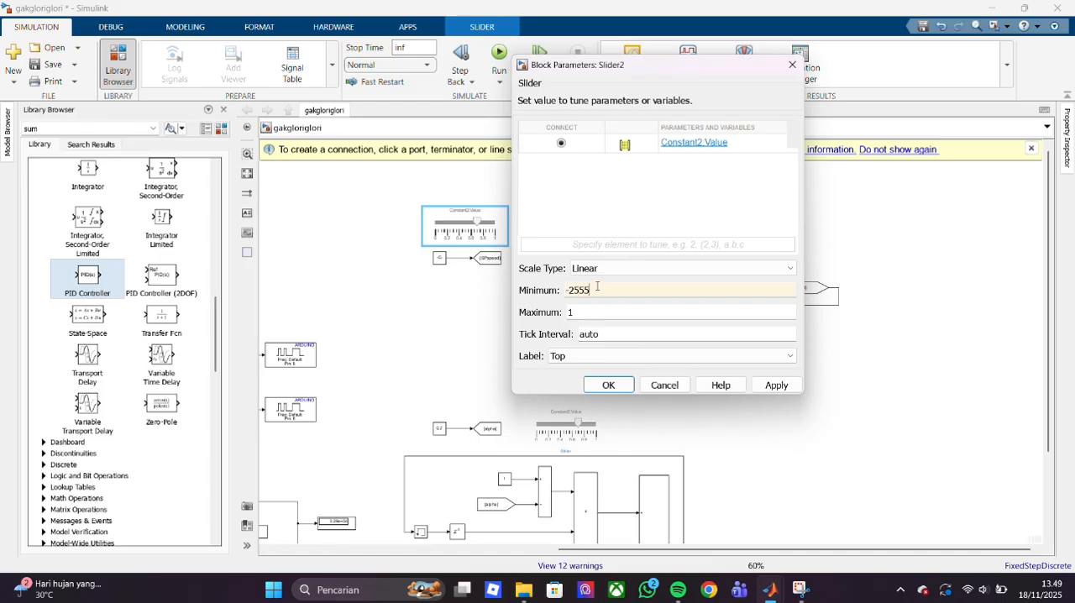
pyautogui.press('BackSpace')
pyautogui.doubleClick(575, 315)
pyautogui.write('255')
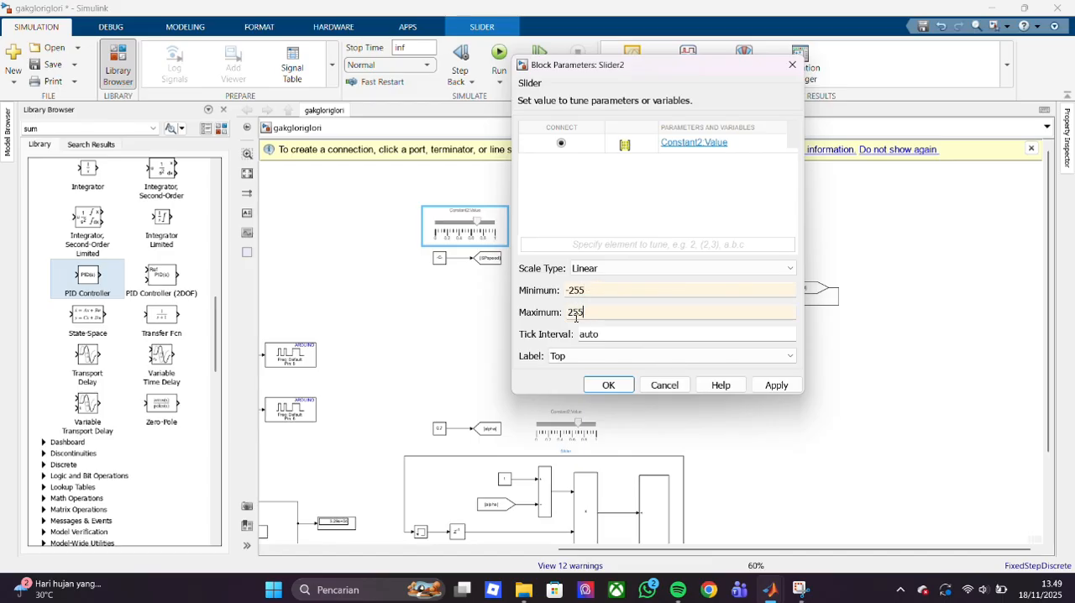
pyautogui.doubleClick(575, 315)
pyautogui.press('Return')
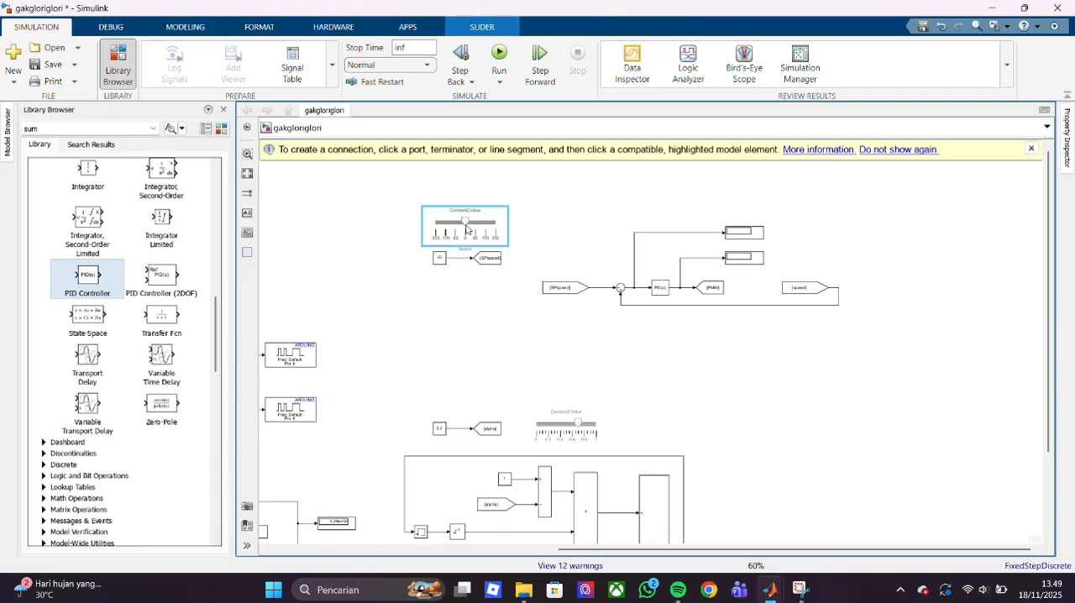
# - Move the setpoint slider, its constant and the SPspeed Goto block together to just above the control loop
pyautogui.click(398, 210)
pyautogui.moveTo(413, 205); pyautogui.dragTo(566, 236)
pyautogui.click(504, 297)
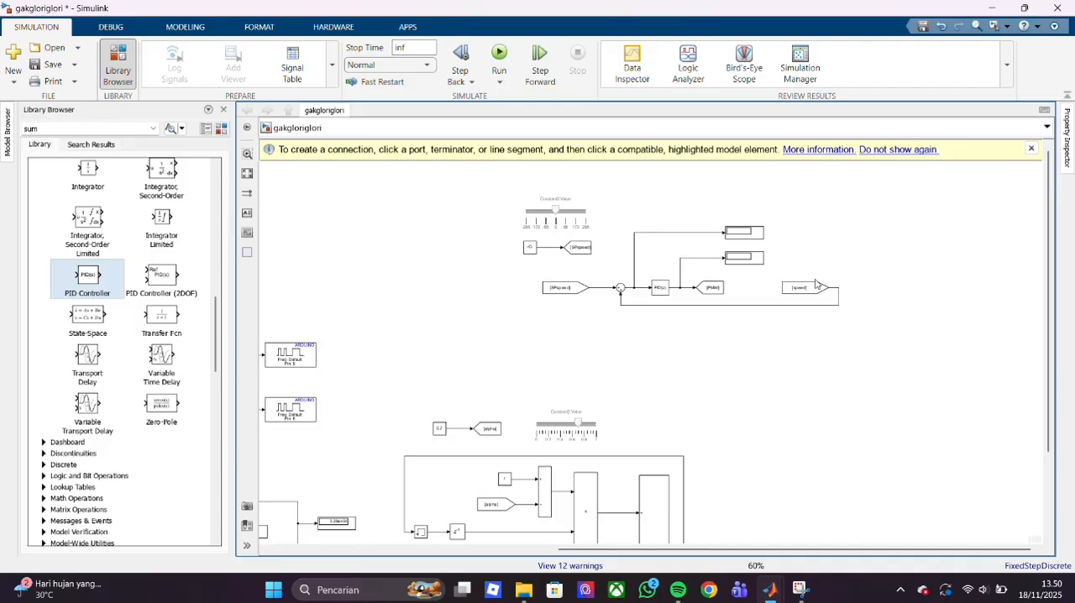
# - Run the simulation, move the SPspeed setpoint slider to -255, and check the PWM slider and motor output section
pyautogui.click(500, 57)
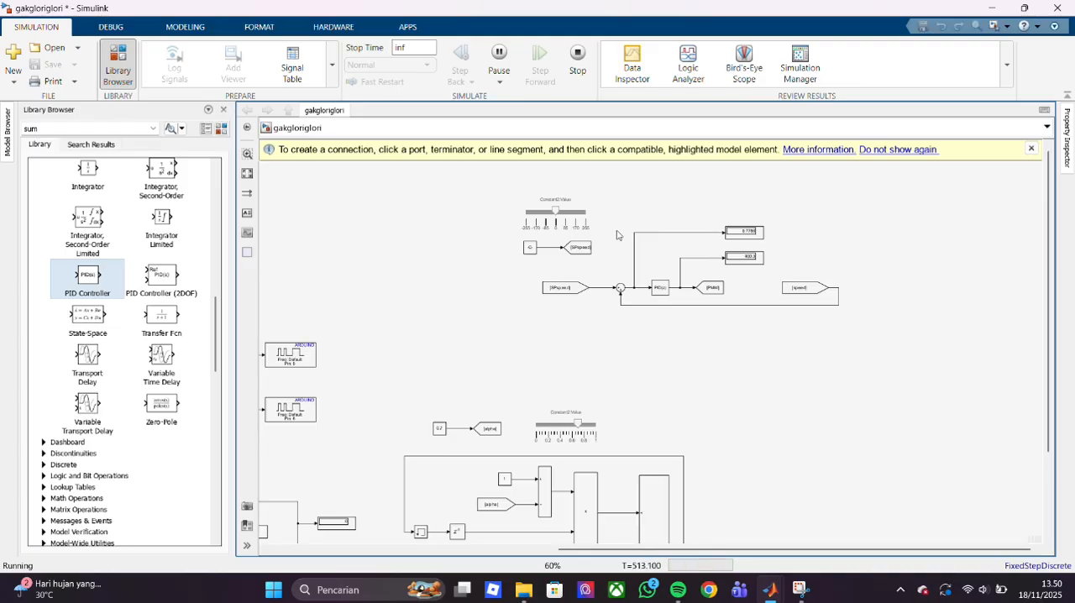
pyautogui.moveTo(555, 211); pyautogui.dragTo(456, 225)
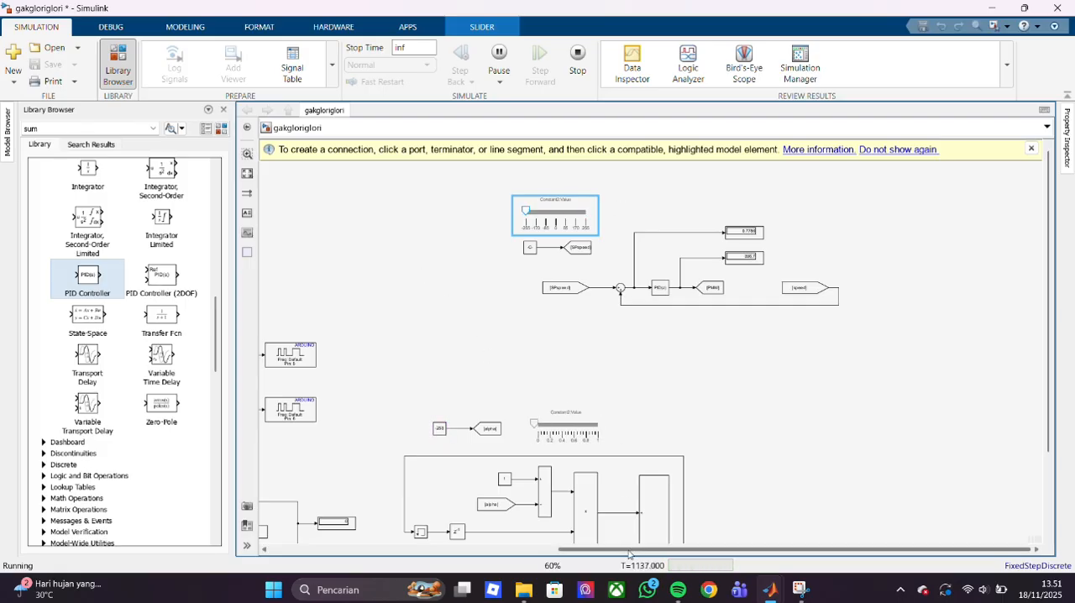
pyautogui.moveTo(629, 549); pyautogui.dragTo(282, 596)
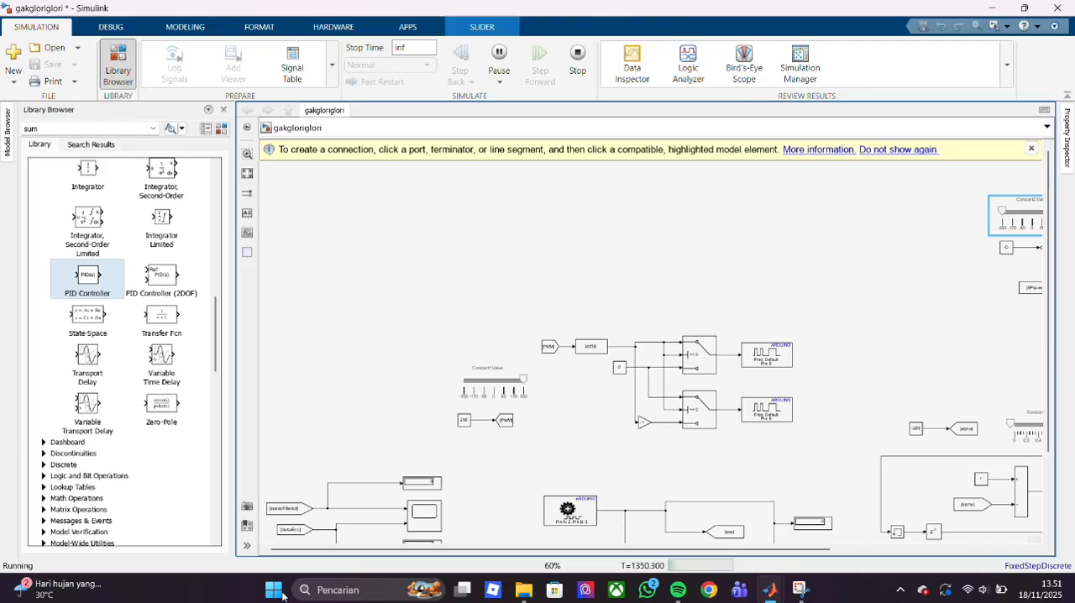
pyautogui.click(526, 384)
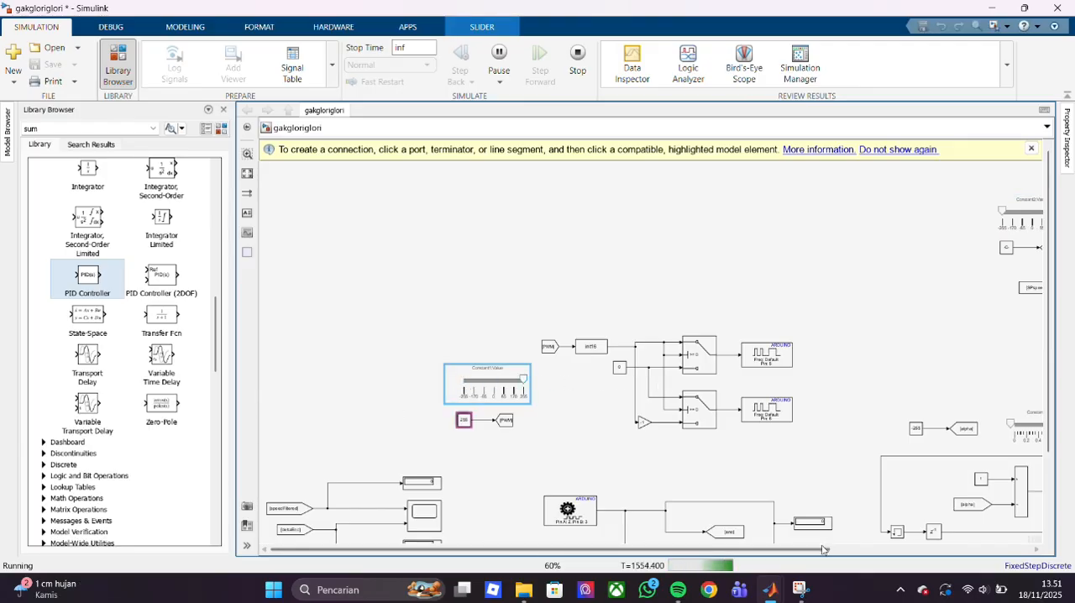
pyautogui.moveTo(822, 549); pyautogui.dragTo(1024, 549)
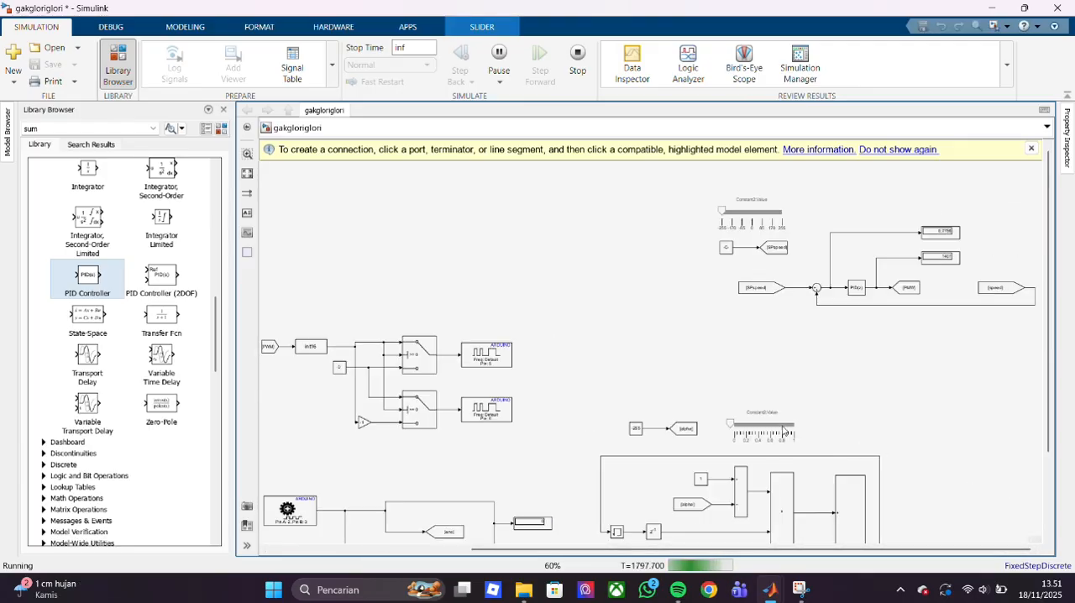
# - Move the slider beside the alpha constant to about the middle of its range and stop the simulation
pyautogui.moveTo(730, 423); pyautogui.dragTo(762, 424)
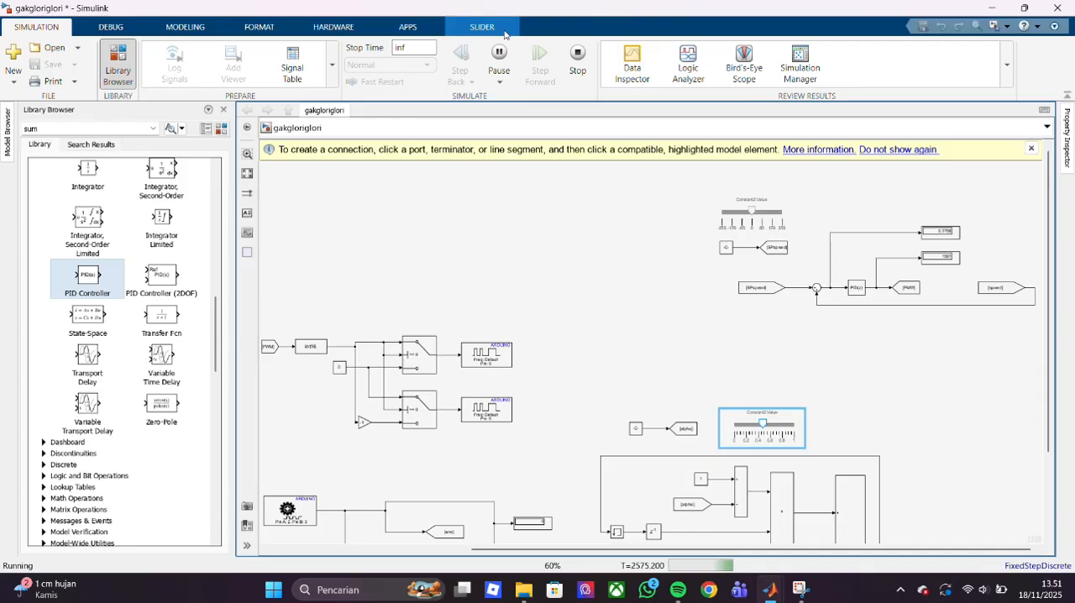
pyautogui.click(577, 59)
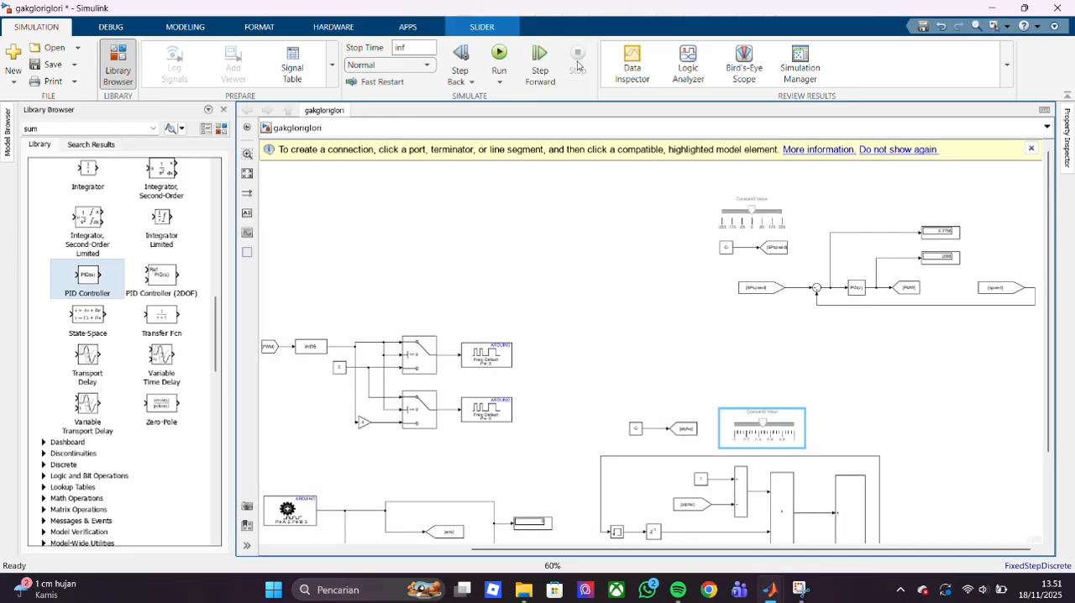
# - Search the block library for CLOCK and add a Clock block to the empty area above the speedFiltered scope section
pyautogui.moveTo(484, 551); pyautogui.dragTo(282, 549)
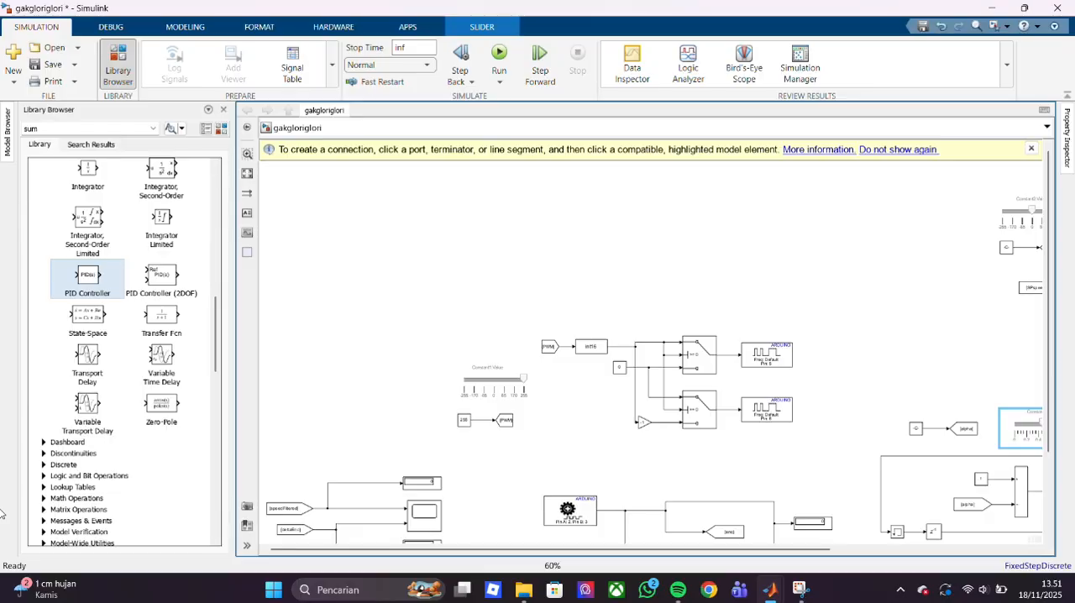
pyautogui.moveTo(826, 551)
pyautogui.mouseDown()
pyautogui.moveTo(981, 548)
pyautogui.moveTo(814, 550)
pyautogui.mouseUp()
pyautogui.scroll(-3, 776, 363)
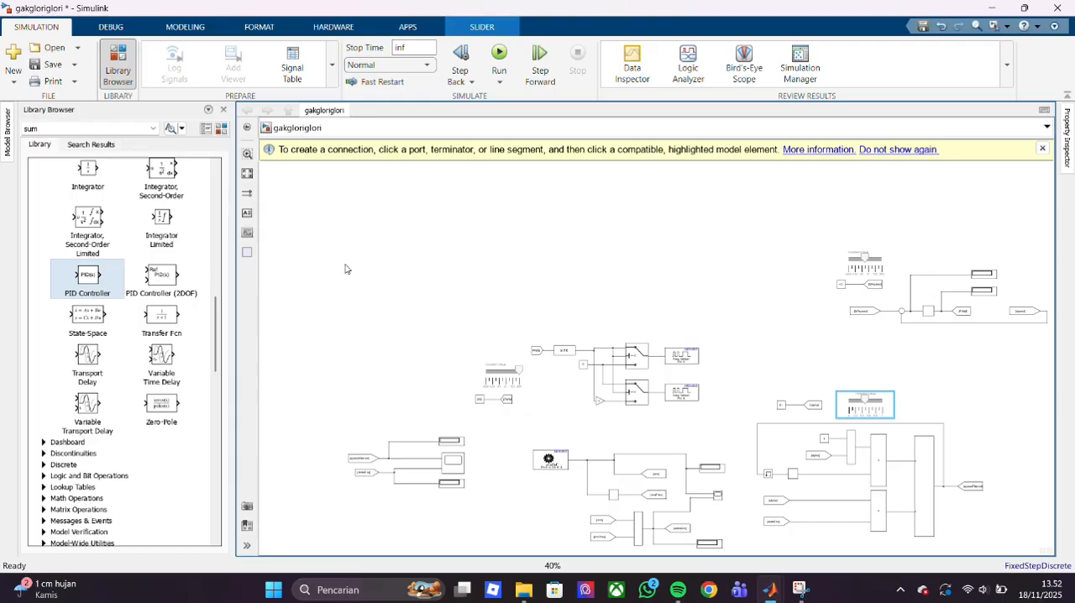
pyautogui.scroll(10, 94, 361)
pyautogui.click(93, 128)
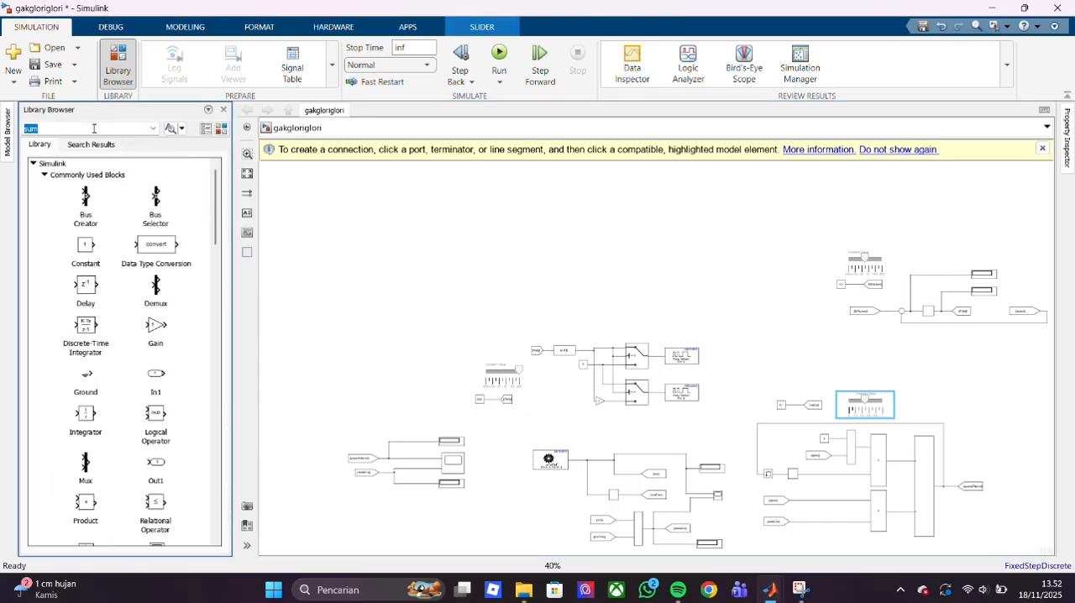
pyautogui.write('clOCK')
pyautogui.press('Return')
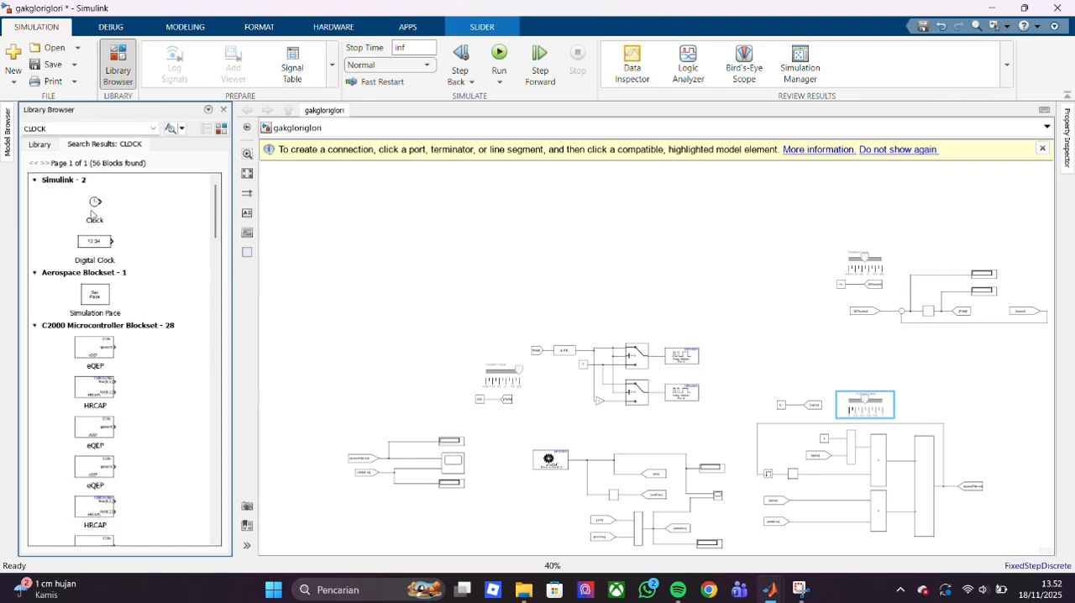
pyautogui.moveTo(90, 219); pyautogui.dragTo(316, 328)
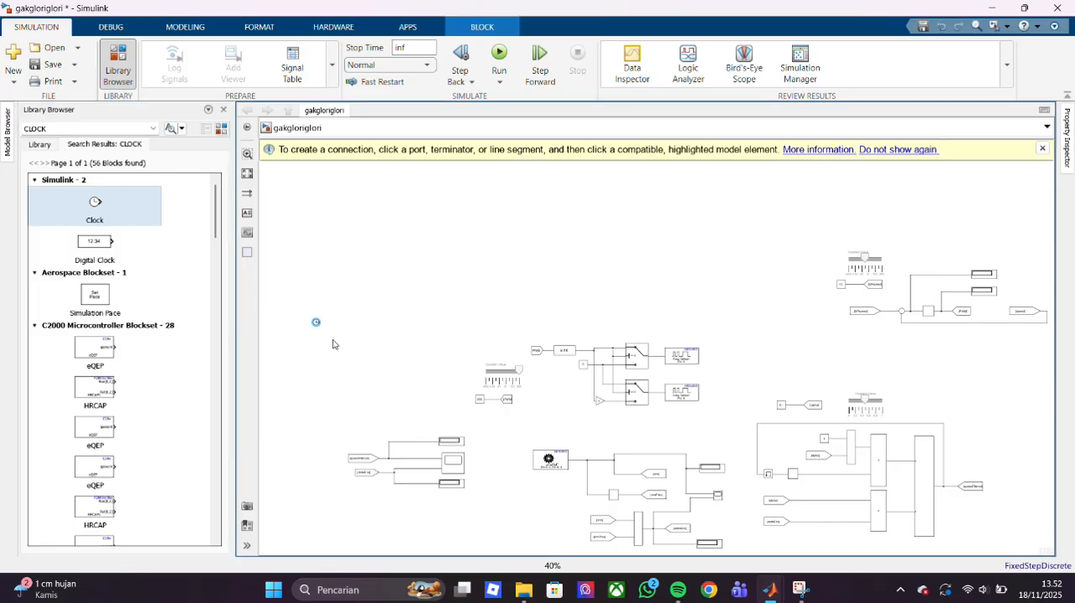
# - Copy the enc Goto block and paste two copies, one above the other, beside the Clock block
pyautogui.click(662, 475)
pyautogui.click(387, 304)
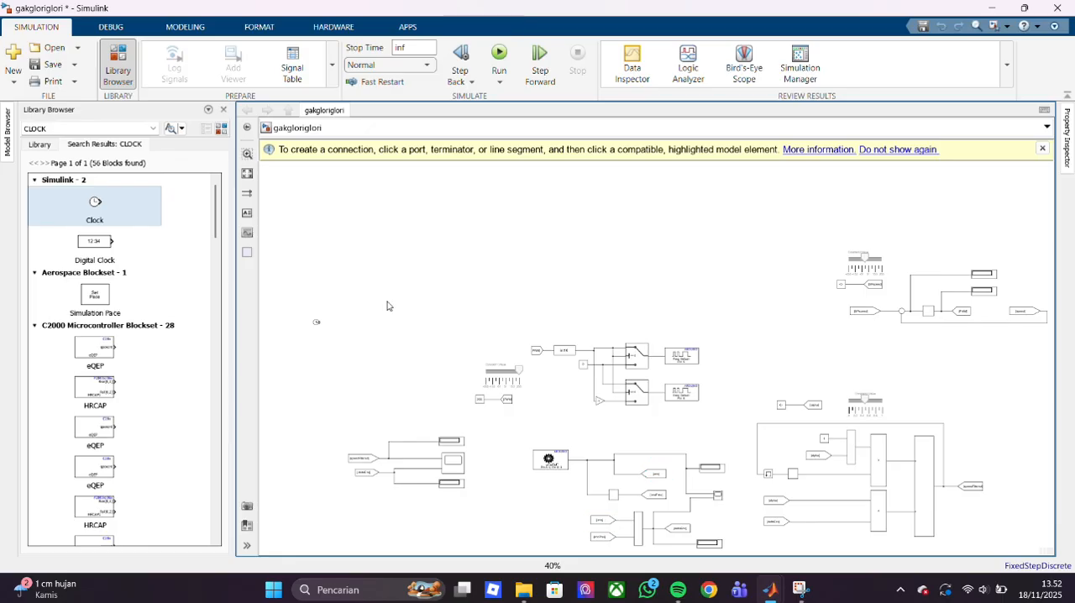
pyautogui.hotkey('ctrl', 'v')
pyautogui.hotkey('ctrl', 'v')
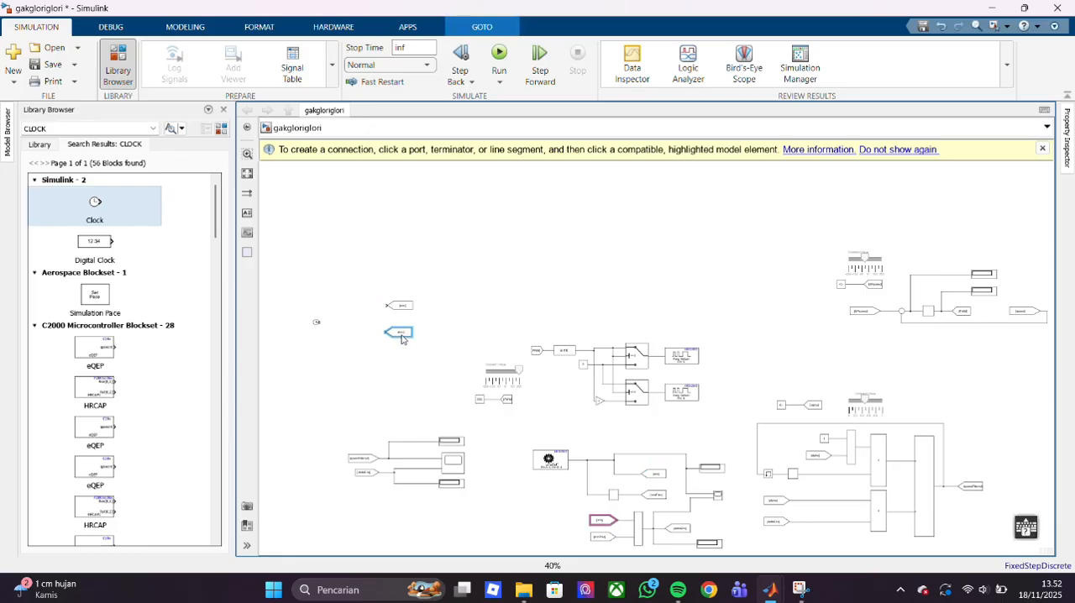
pyautogui.click(481, 313)
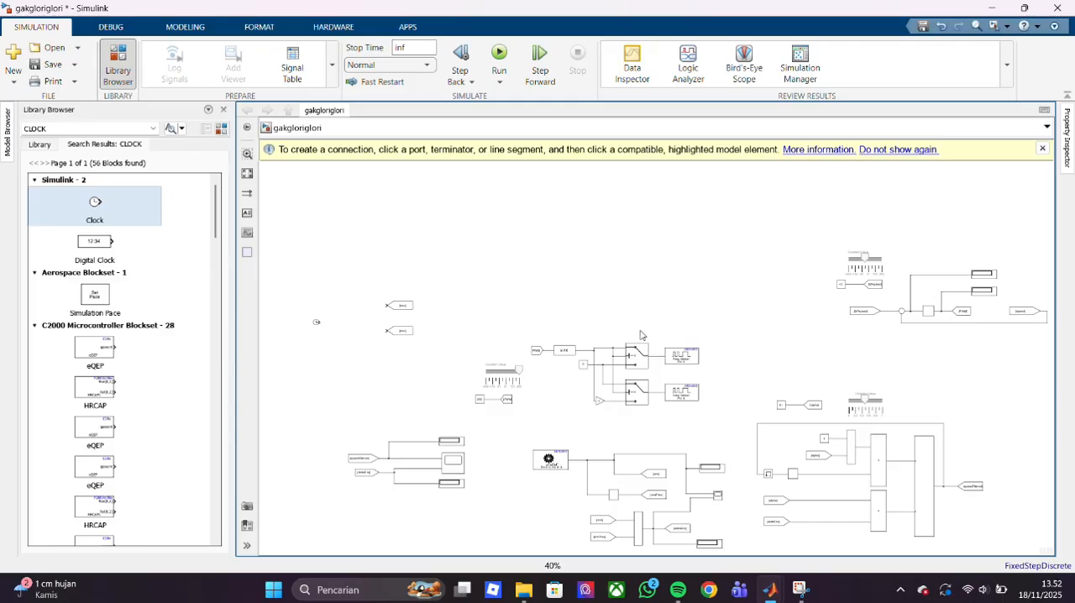
# - Copy the Delay block from the alpha filter section and place it just before the lower enc Goto copy
pyautogui.scroll(2, 640, 335)
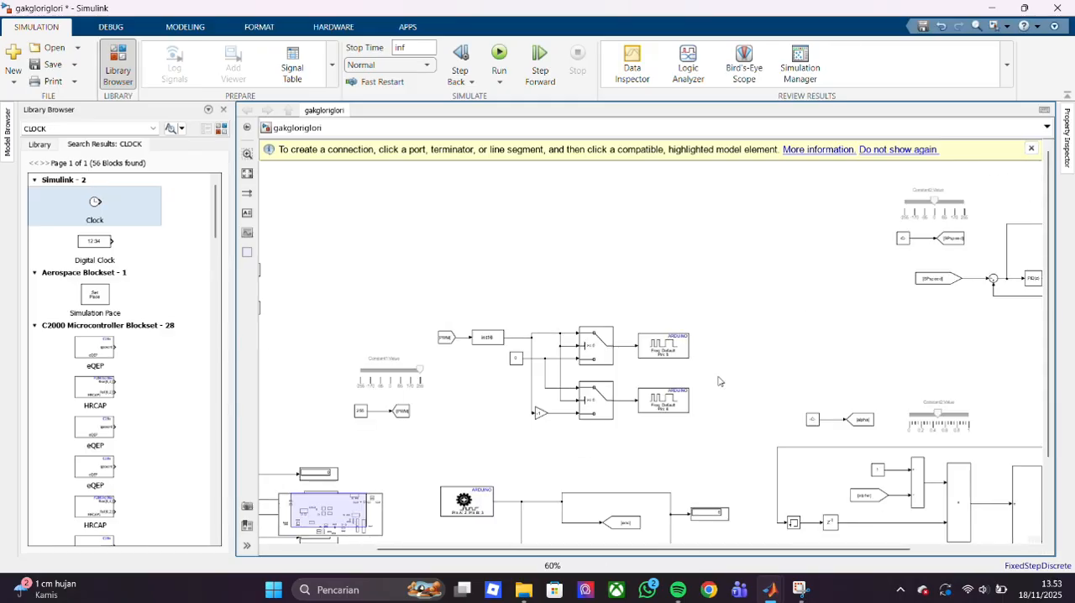
pyautogui.click(830, 522)
pyautogui.hotkey('ctrl', 'v')
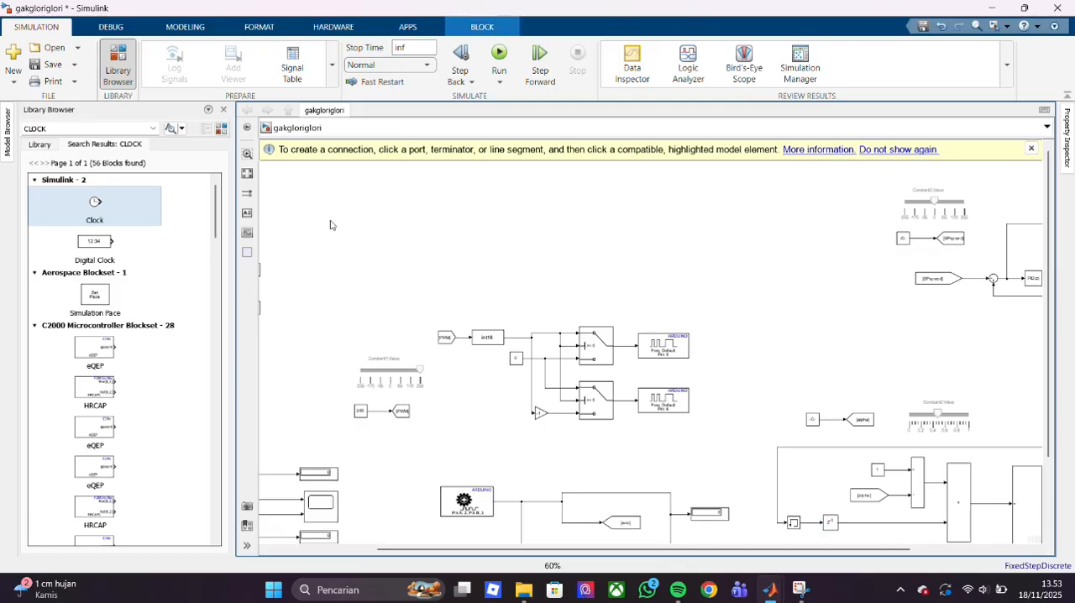
pyautogui.hscroll(-3, 449, 351)
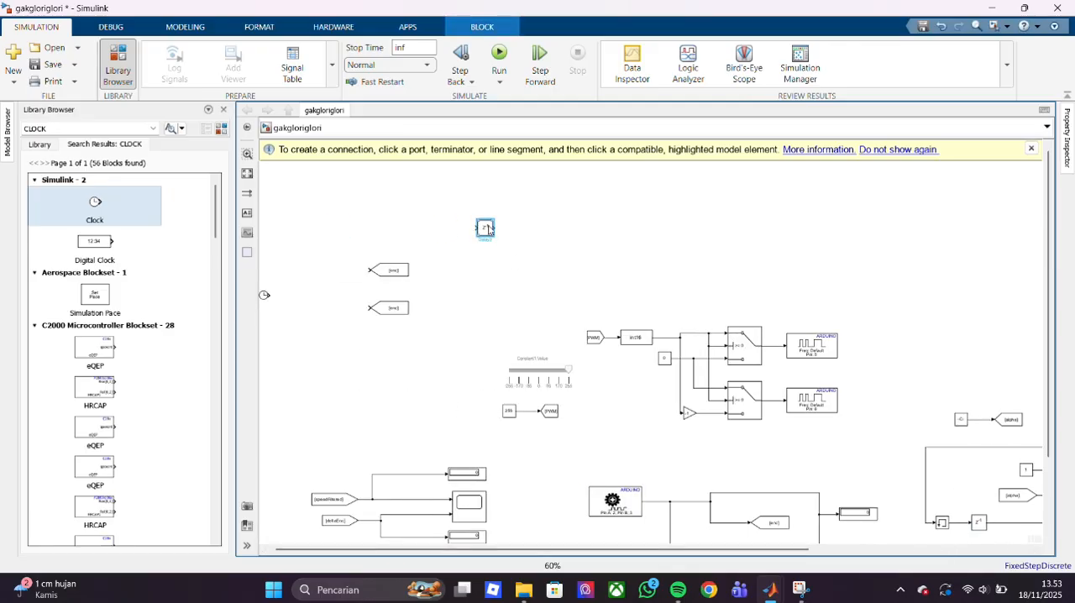
pyautogui.moveTo(486, 228); pyautogui.dragTo(326, 308)
pyautogui.scroll(-4, 361, 389)
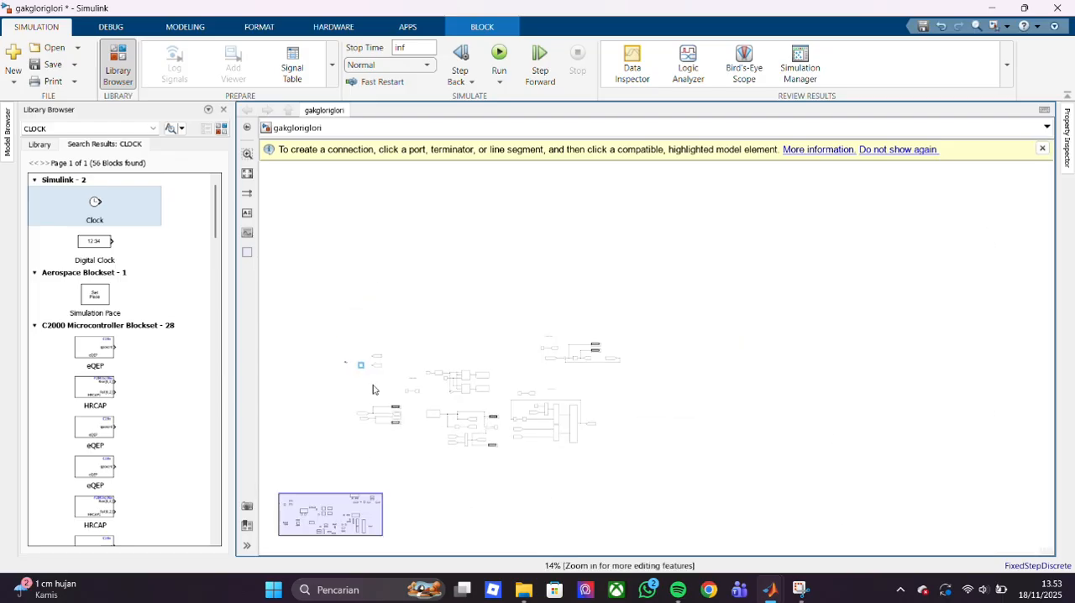
pyautogui.scroll(4, 373, 389)
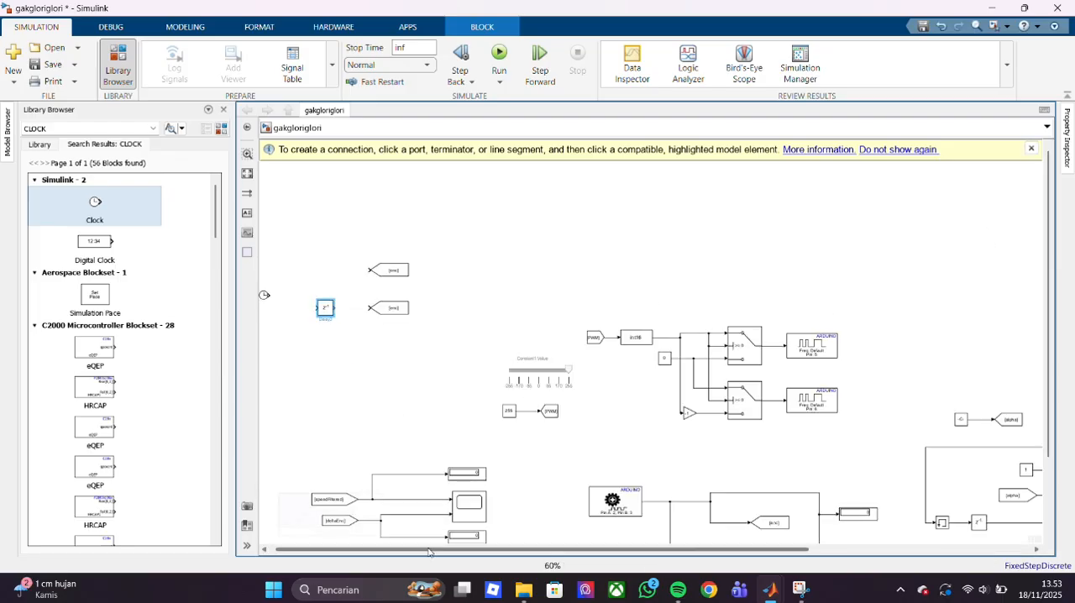
# - Place two stacked copies of the speedFiltered From block below the Delay, and align the Clock with the upper Goto block
pyautogui.click(349, 500)
pyautogui.moveTo(349, 500); pyautogui.dragTo(294, 362)
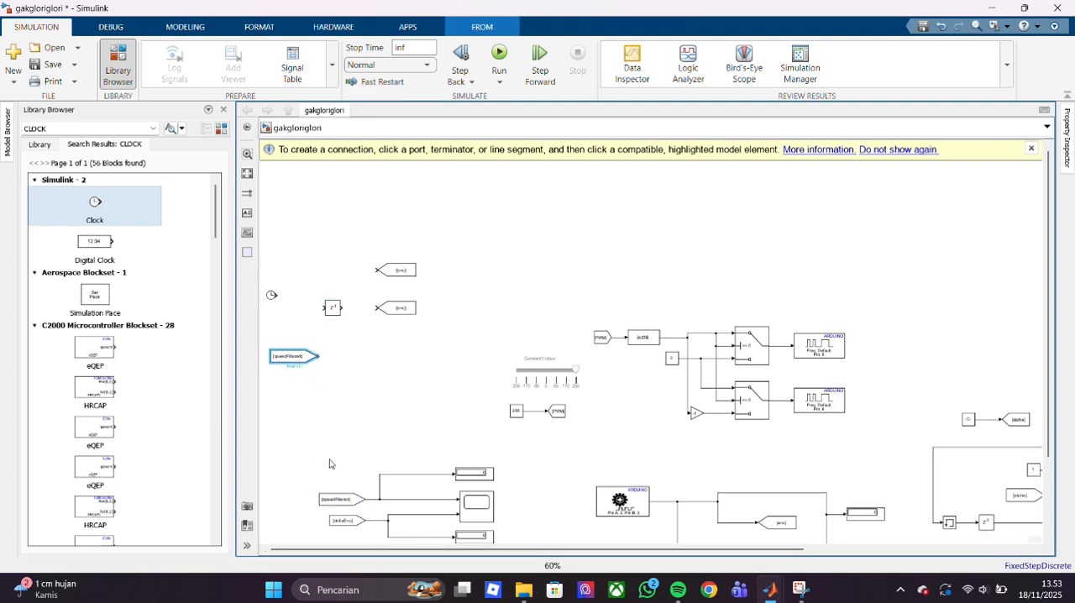
pyautogui.hotkey('ctrl', 'v')
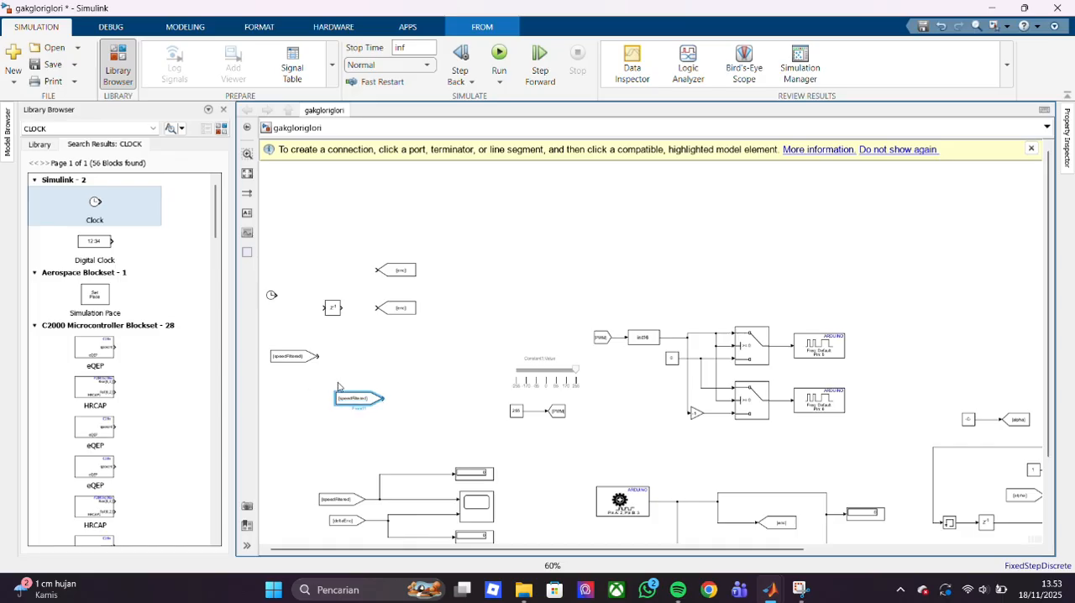
pyautogui.click(377, 378)
pyautogui.moveTo(372, 401); pyautogui.dragTo(308, 385)
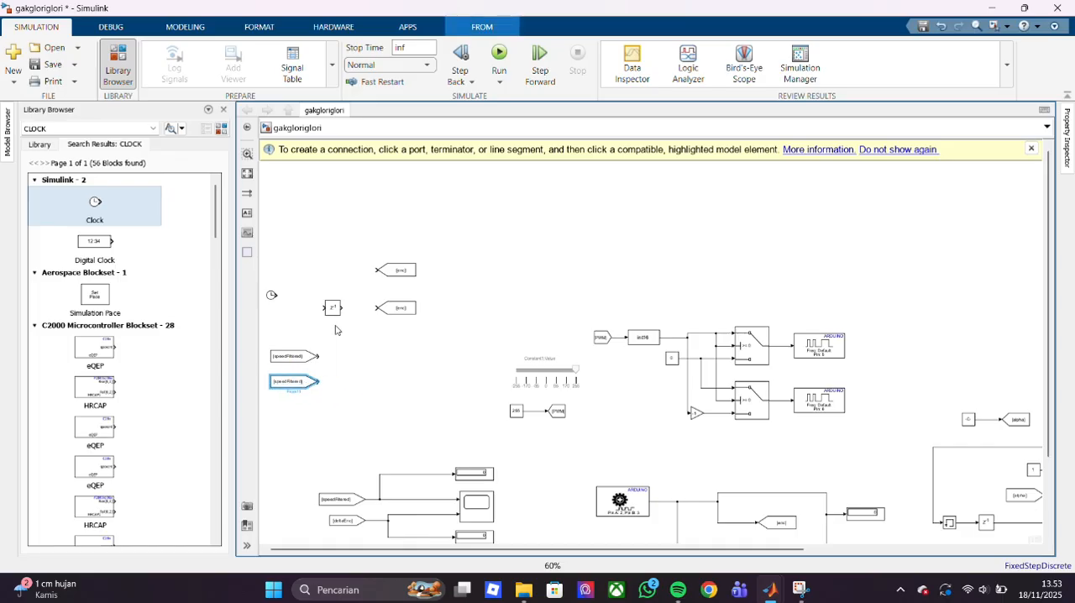
pyautogui.moveTo(271, 296); pyautogui.dragTo(271, 270)
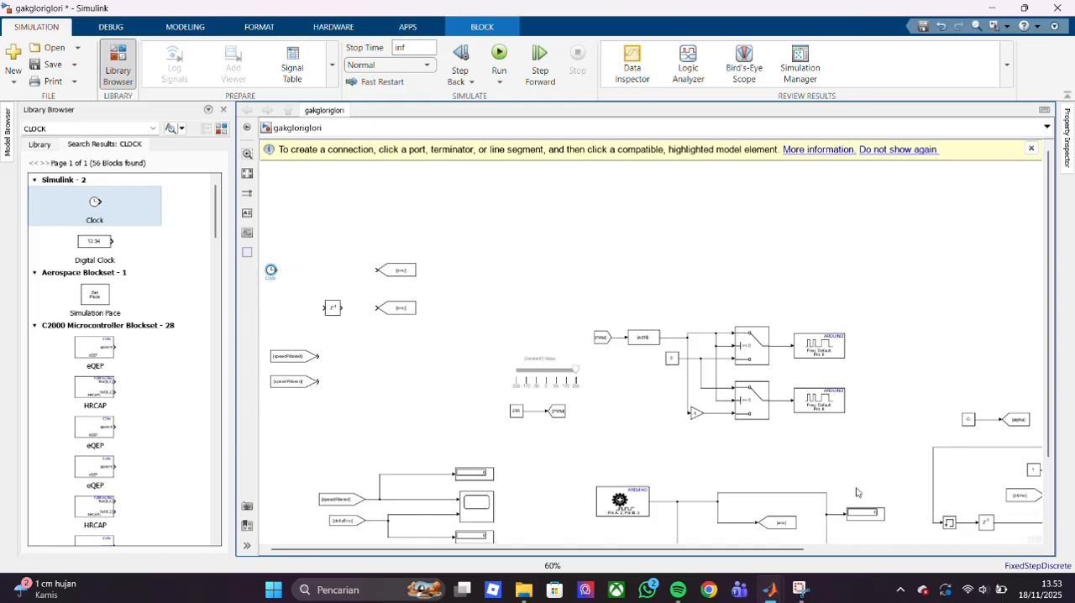
# - Copy the two-input block fed by the constant 1 and alpha, and place it beside the two new speedFiltered From blocks
pyautogui.hscroll(3, 860, 492)
pyautogui.click(883, 486)
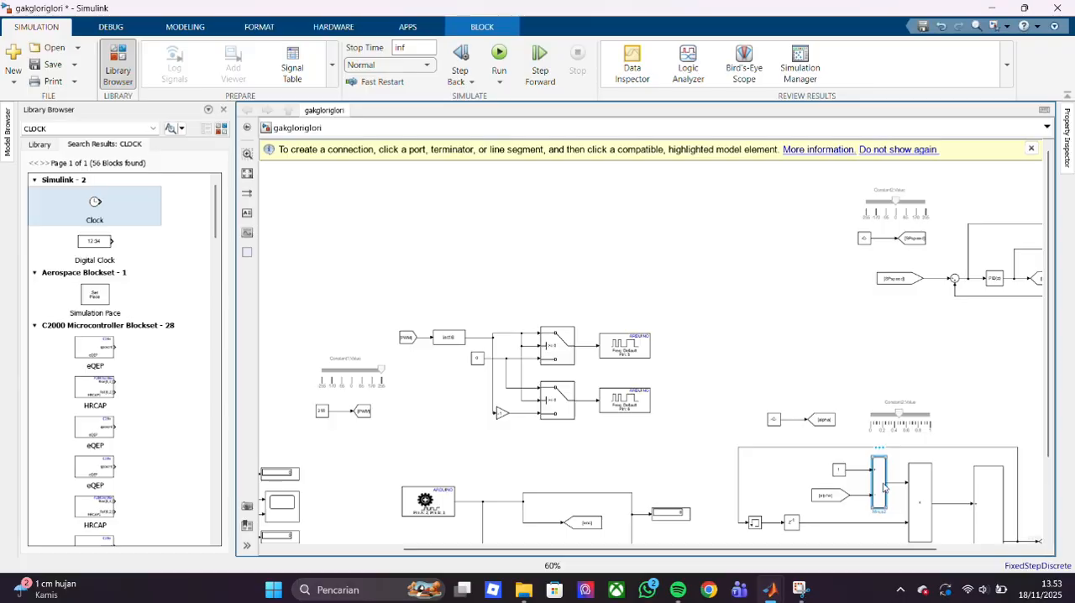
pyautogui.moveTo(773, 553); pyautogui.dragTo(640, 552)
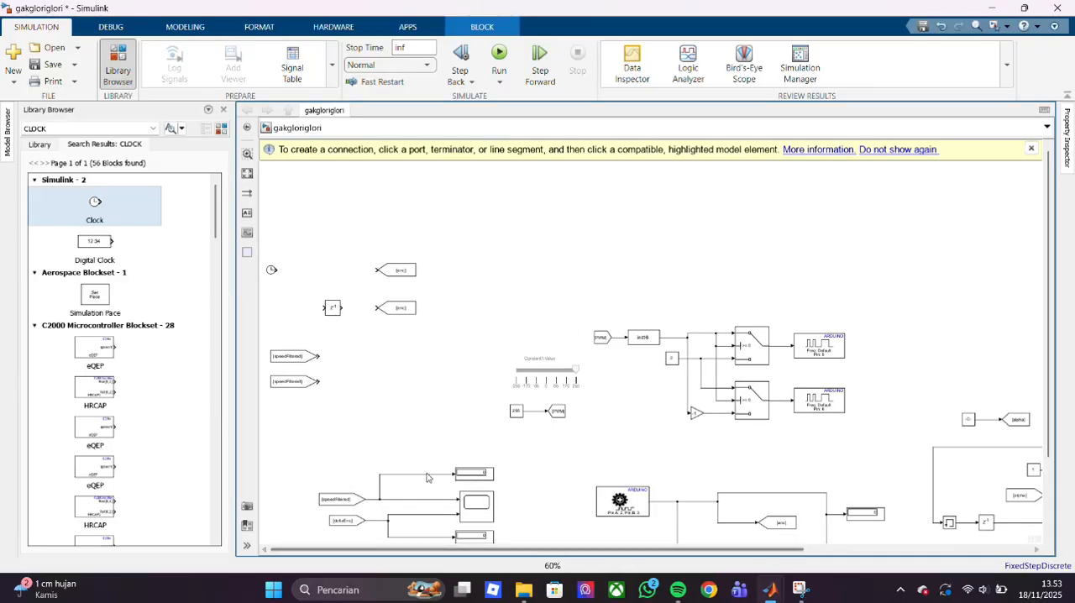
pyautogui.click(368, 353)
pyautogui.moveTo(368, 361); pyautogui.dragTo(359, 364)
# - Place another copy of the enc Goto block at the output of the new two-input block
pyautogui.click(396, 308)
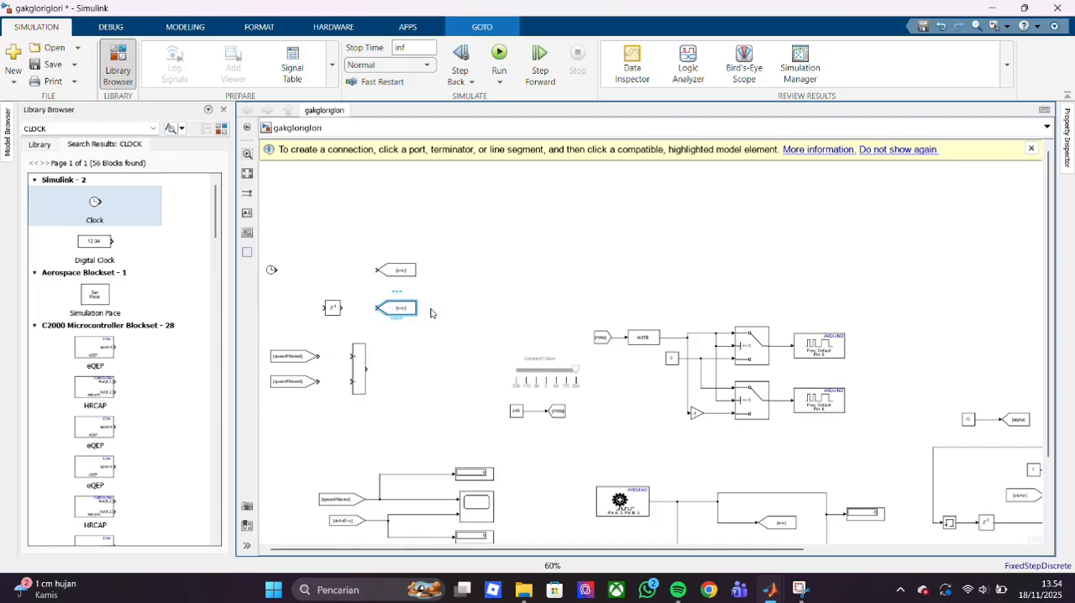
pyautogui.moveTo(416, 311); pyautogui.dragTo(417, 371)
pyautogui.press('Delete')
pyautogui.click(390, 312)
pyautogui.hotkey('ctrl', 'c')
pyautogui.click(392, 372)
pyautogui.hotkey('ctrl', 'v')
pyautogui.moveTo(406, 384); pyautogui.dragTo(406, 376)
# - Wire the Clock to the upper Goto block, branch it into the Delay, and connect the Delay to the lower Goto block
pyautogui.moveTo(275, 270); pyautogui.dragTo(375, 270)
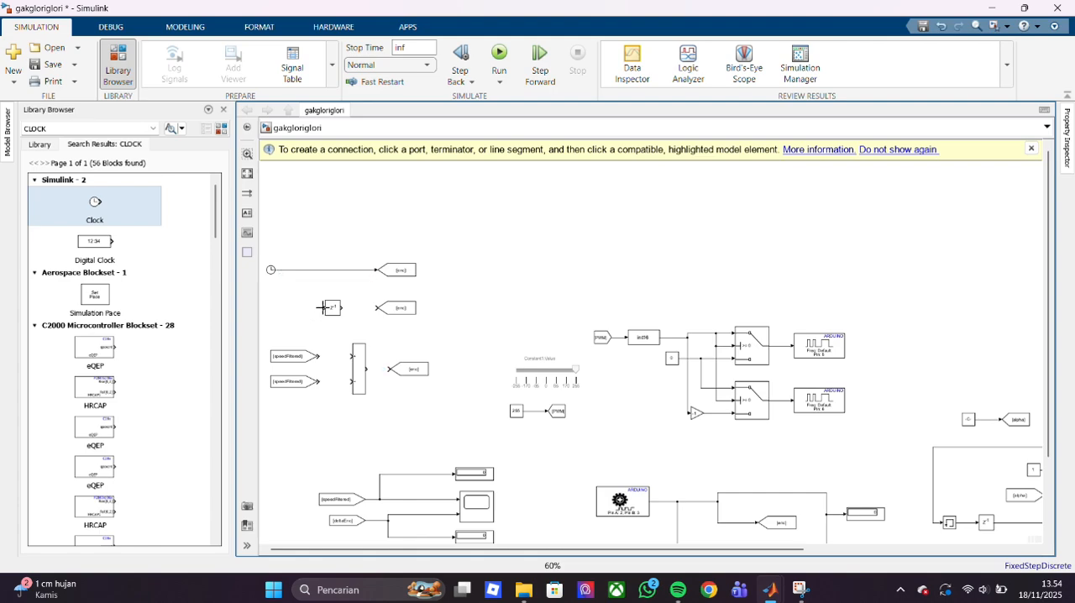
pyautogui.moveTo(322, 307); pyautogui.dragTo(322, 270)
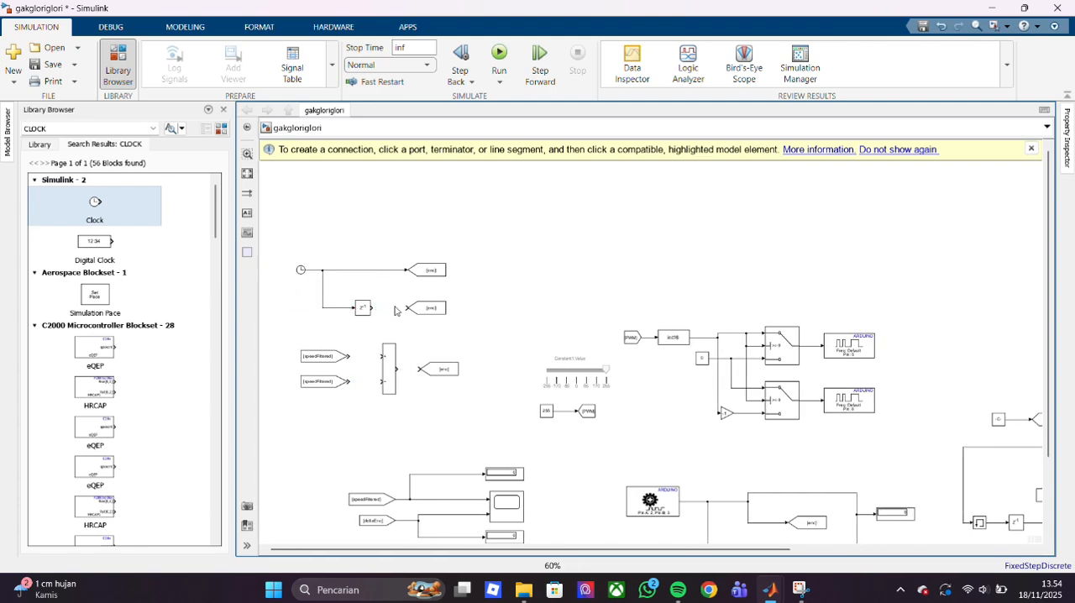
pyautogui.moveTo(370, 307); pyautogui.dragTo(410, 308)
# - Set the Goto tag of the Clock output to time and that of the Delay output to prevTime
pyautogui.click(426, 271)
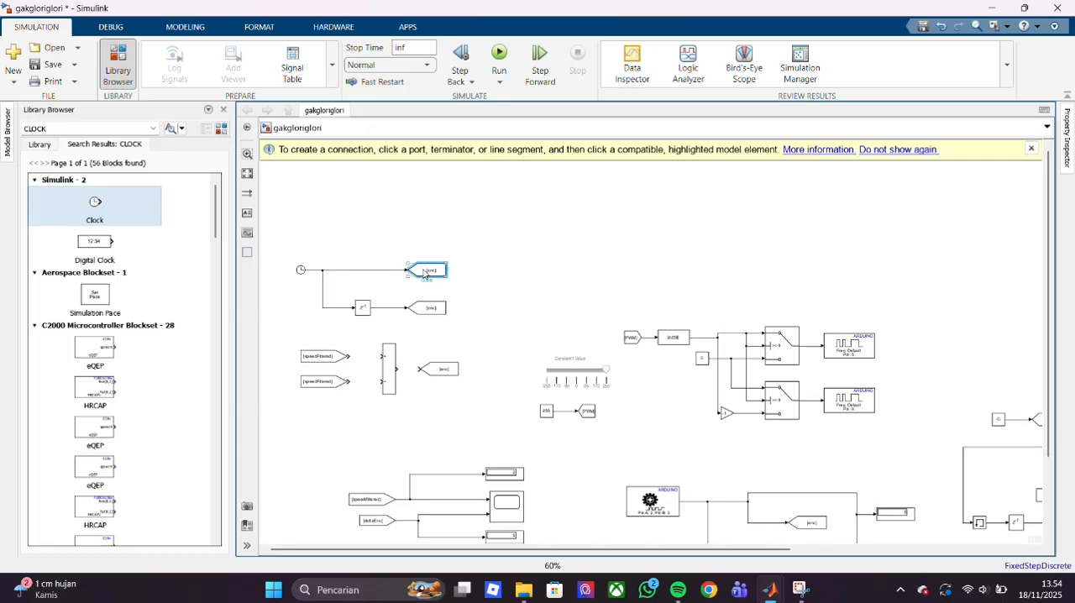
pyautogui.doubleClick(426, 271)
pyautogui.doubleClick(527, 246)
pyautogui.write('ti')
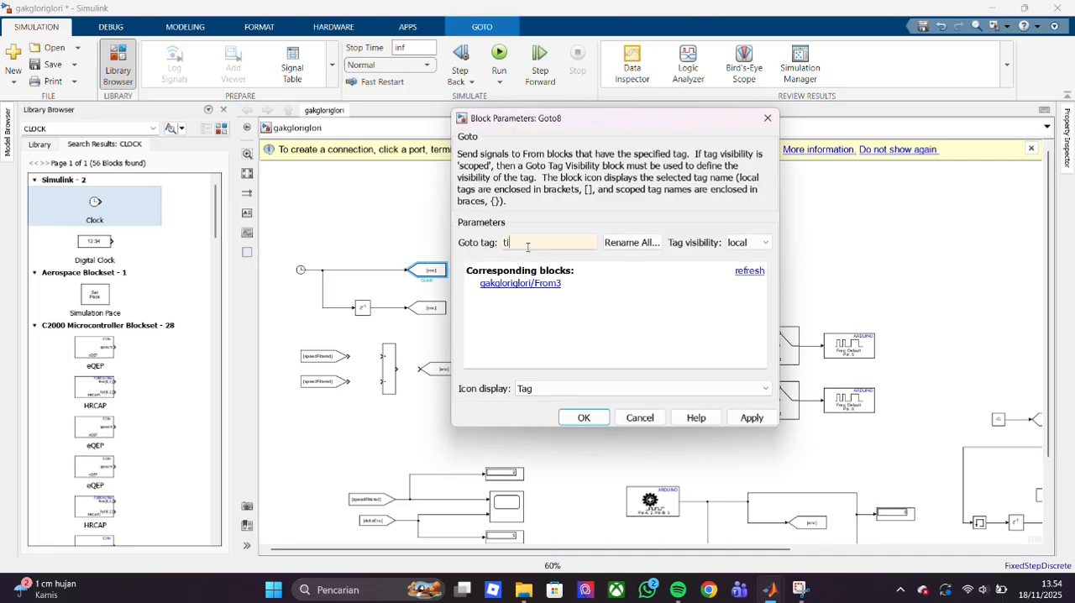
pyautogui.write('me')
pyautogui.press('Return')
pyautogui.doubleClick(426, 309)
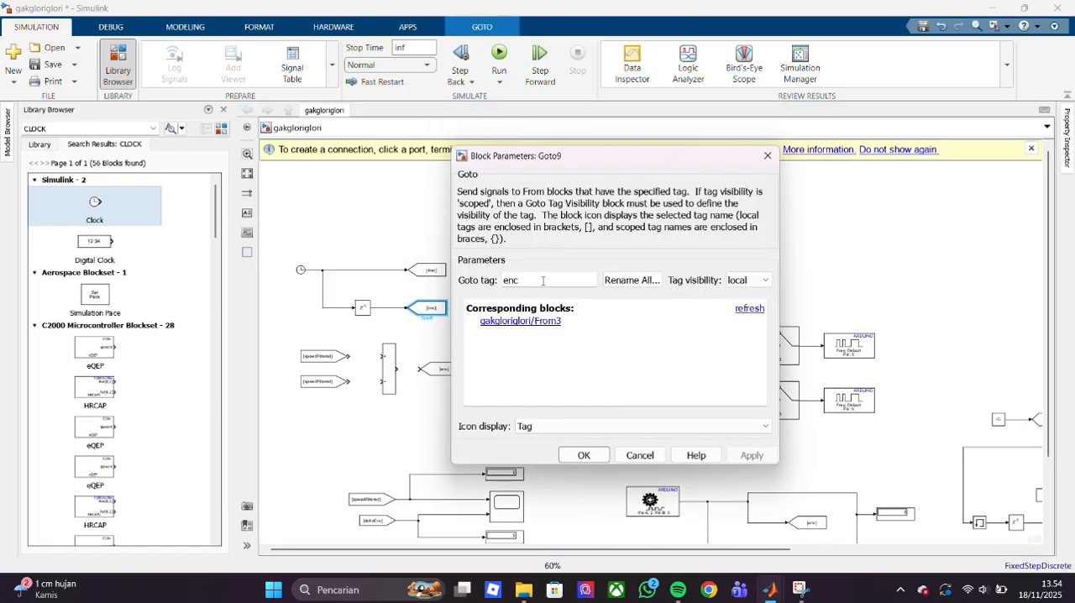
pyautogui.doubleClick(543, 283)
pyautogui.write('prv')
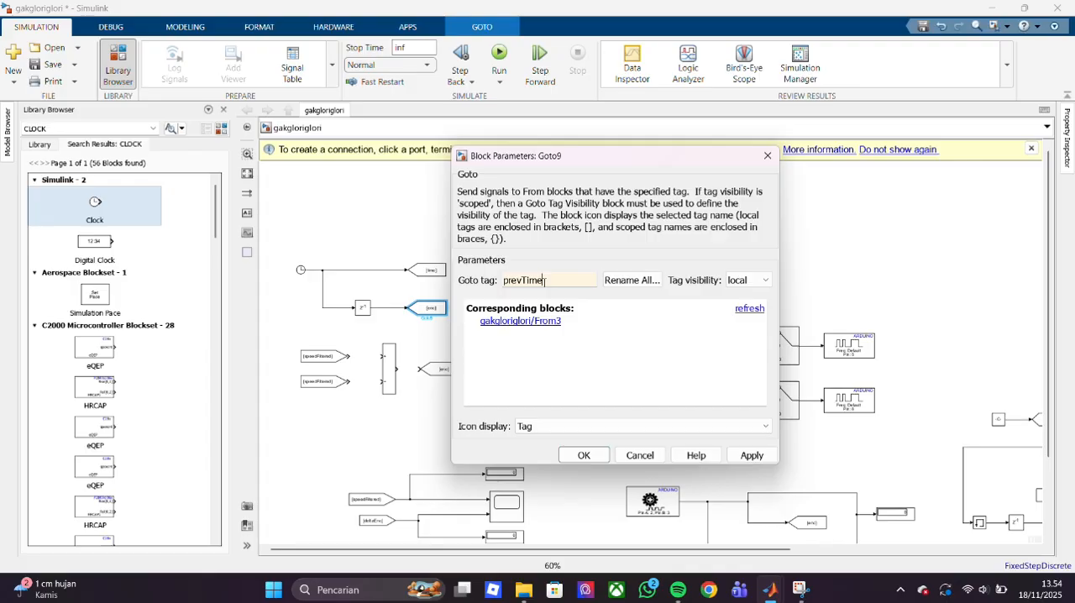
pyautogui.press('Return')
# - Set the tag of the Goto block beside the new two-input block to deltaTime
pyautogui.doubleClick(439, 369)
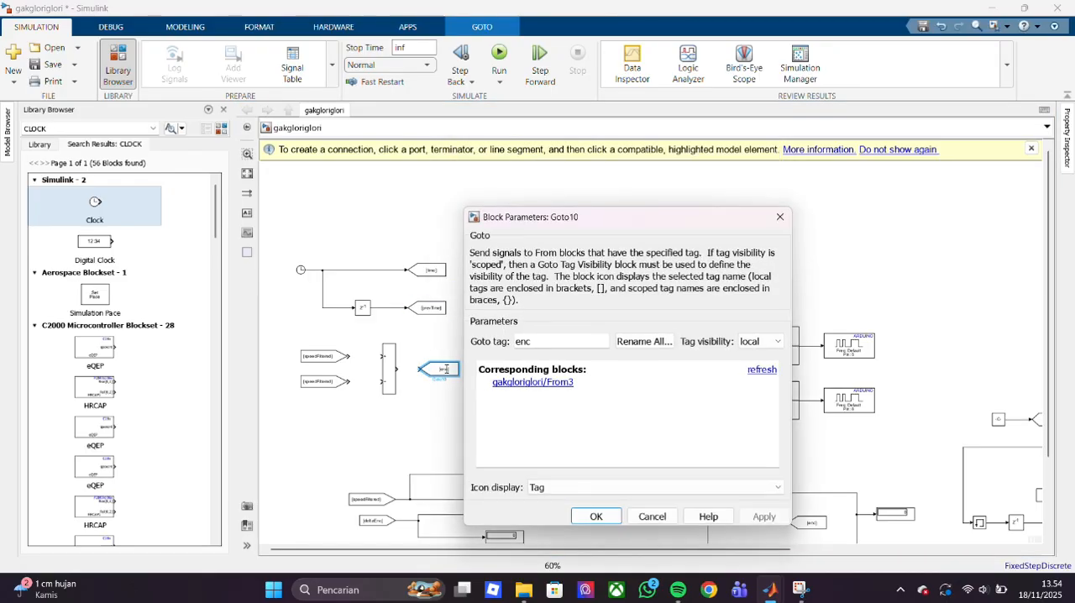
pyautogui.doubleClick(531, 343)
pyautogui.write('deltaTime')
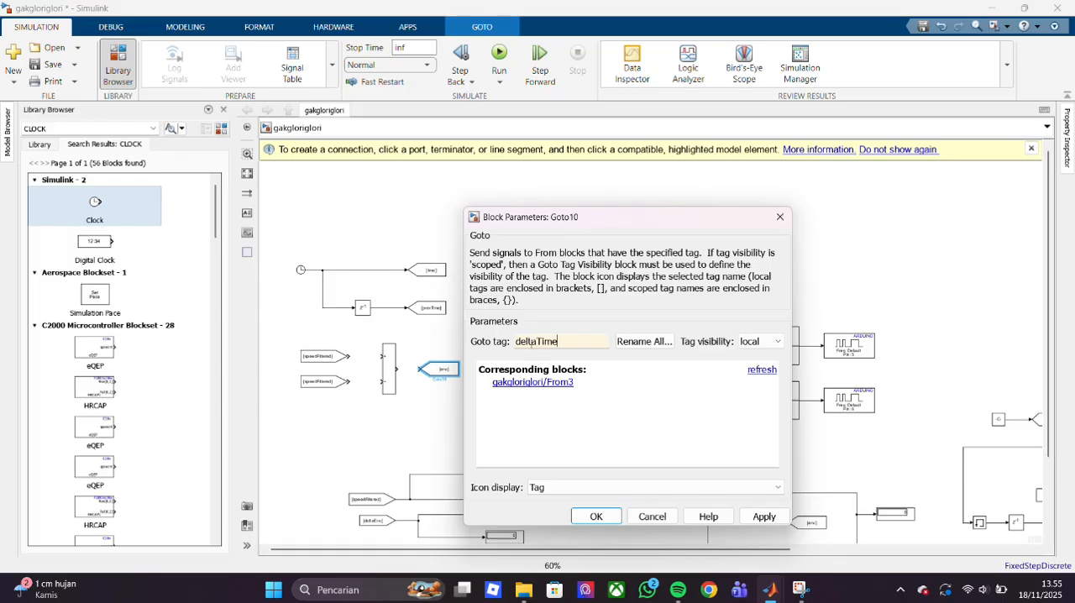
pyautogui.press('Return')
# - Set the tag of the upper new From block to time and the lower one to prevTime
pyautogui.doubleClick(326, 356)
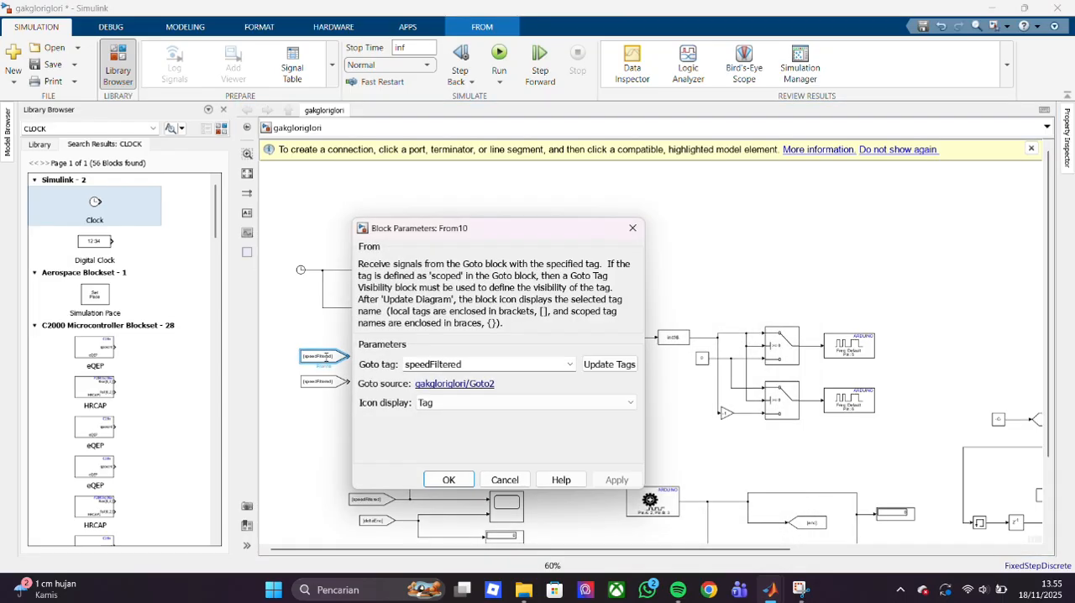
pyautogui.doubleClick(501, 368)
pyautogui.write('ime')
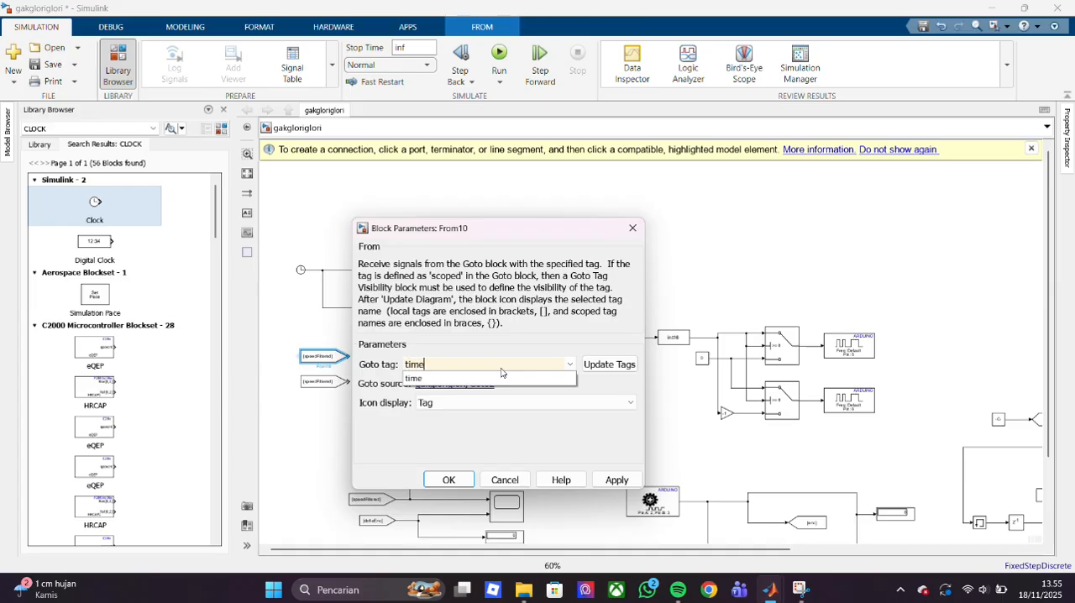
pyautogui.click(449, 480)
pyautogui.doubleClick(324, 385)
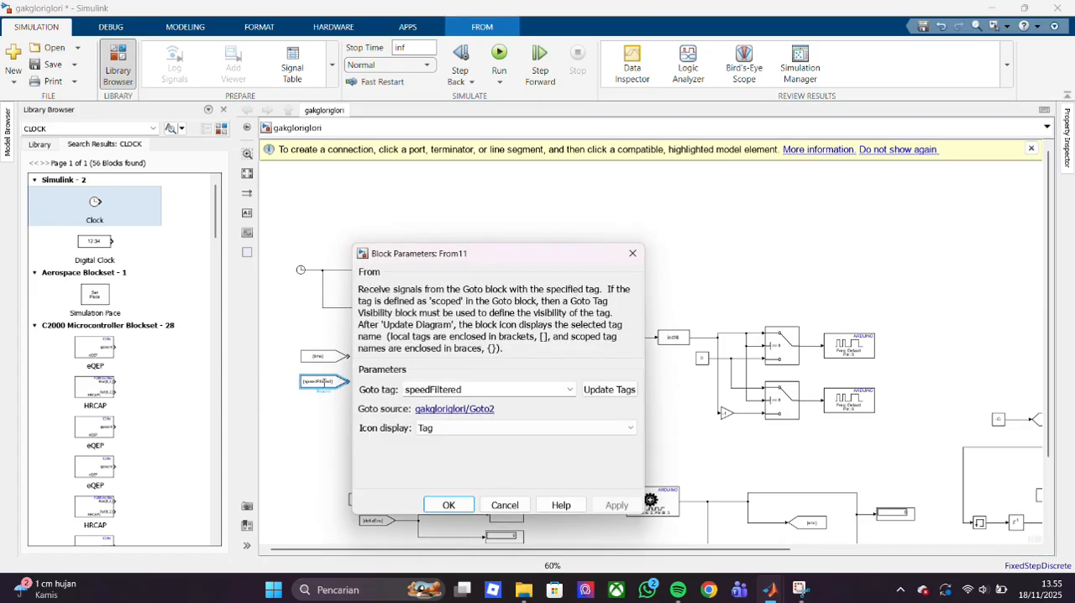
pyautogui.doubleClick(483, 392)
pyautogui.write('pr')
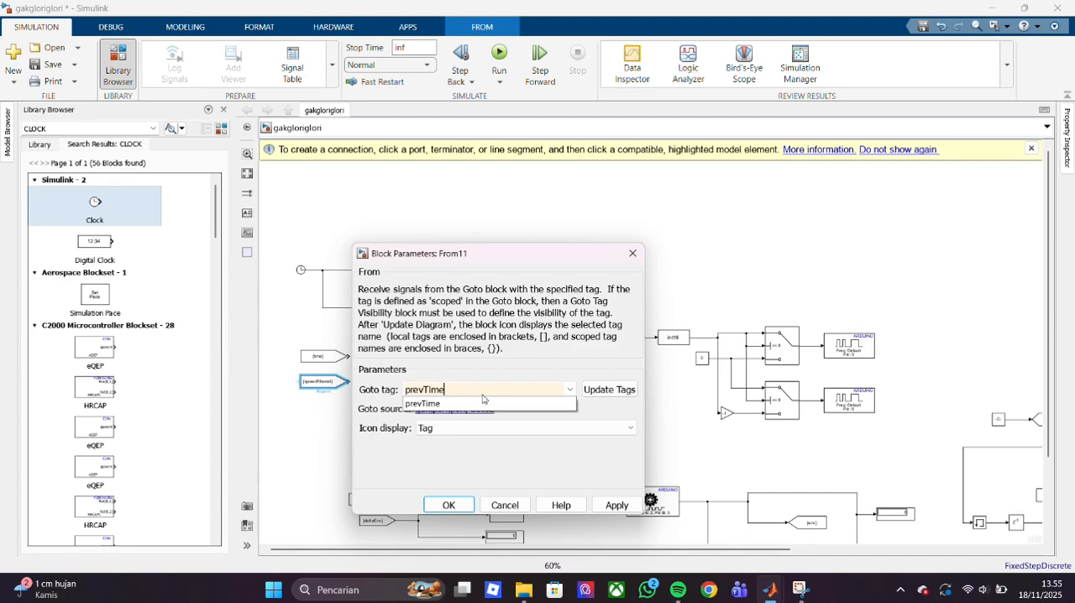
pyautogui.write('evTime')
pyautogui.click(483, 402)
pyautogui.click(448, 505)
pyautogui.doubleClick(301, 270)
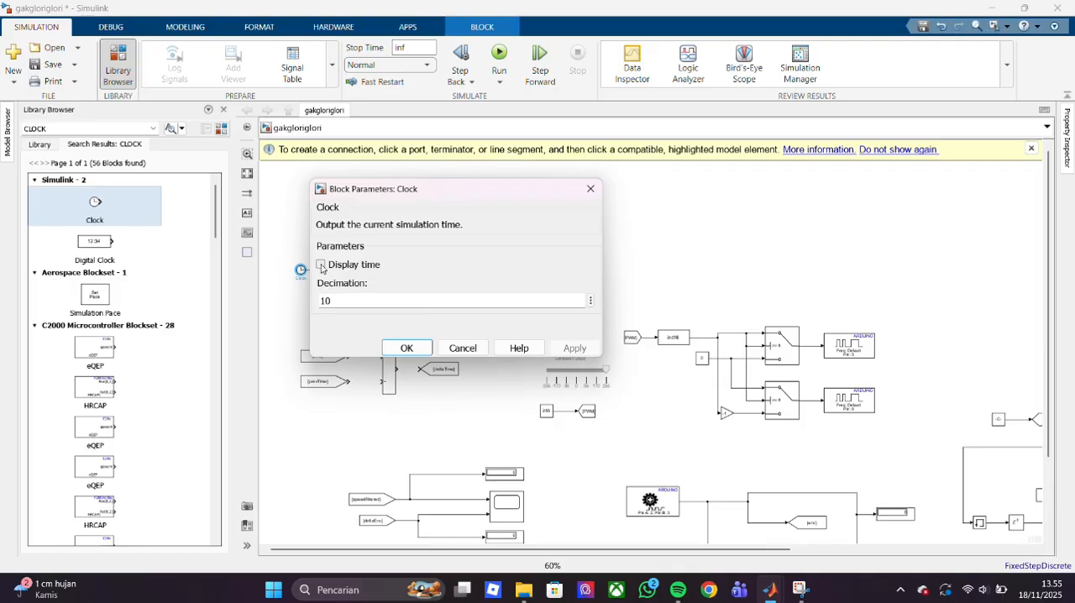
pyautogui.click(321, 266)
pyautogui.click(363, 301)
pyautogui.press('BackSpace')
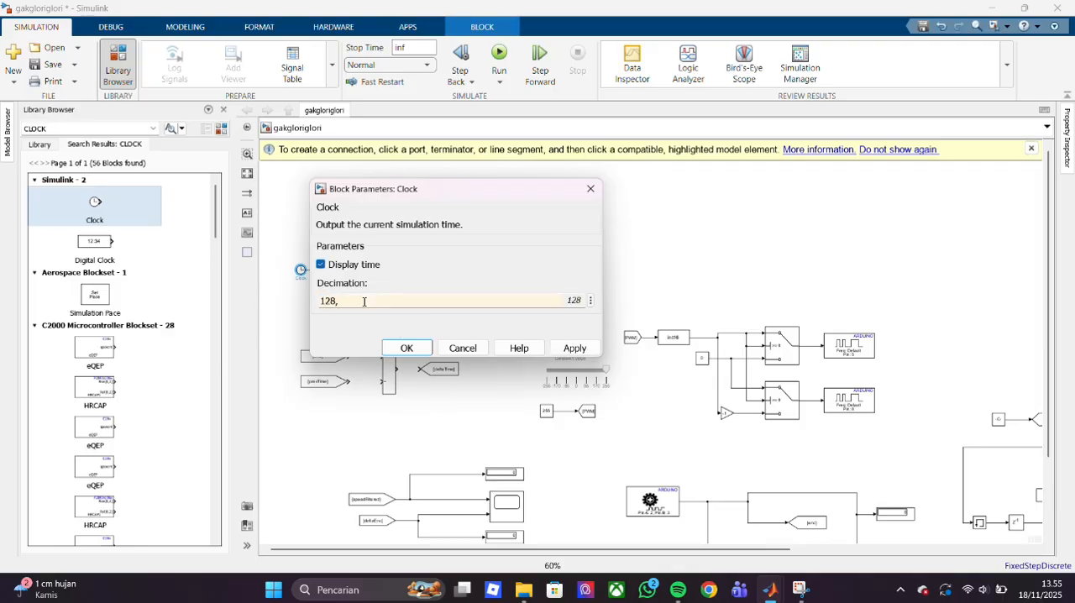
pyautogui.press('Return')
pyautogui.click(560, 348)
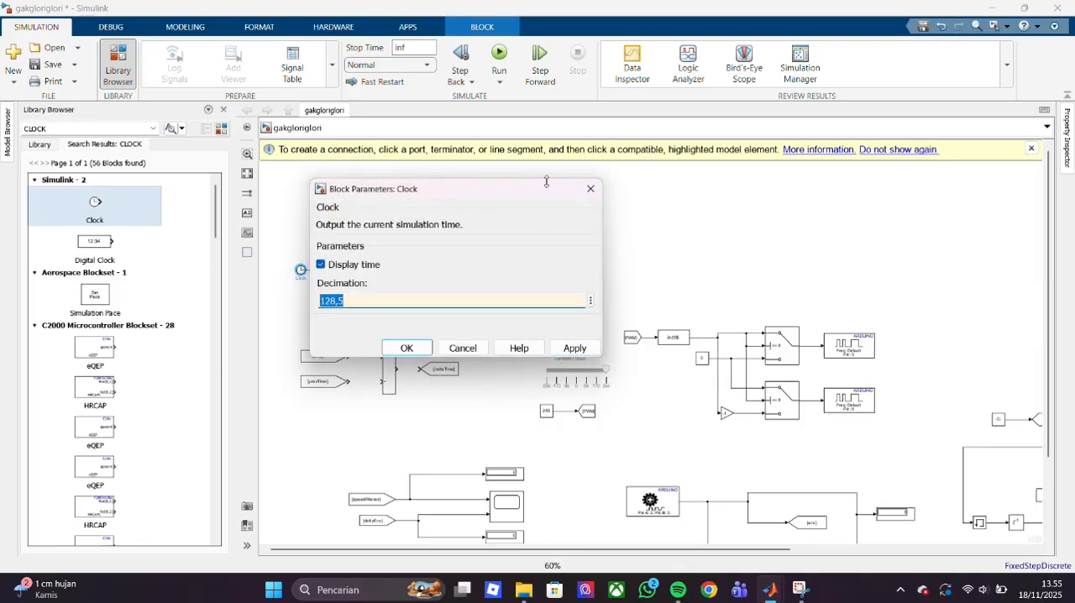
pyautogui.click(591, 198)
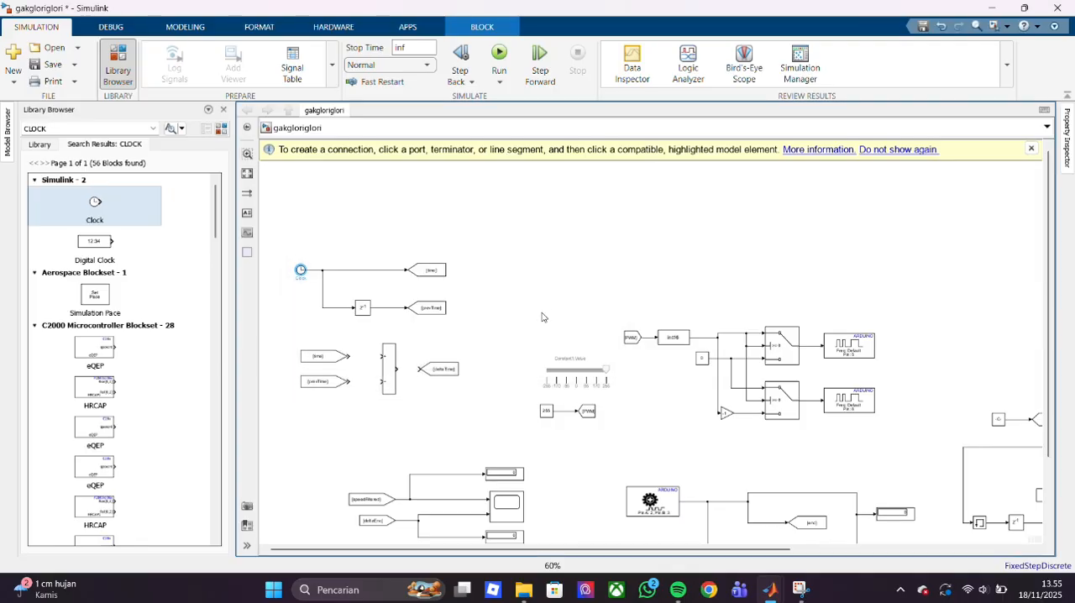
# - Wire the time and prevTime From blocks to the plus and minus inputs of the subtract block and its output to the deltaTime Goto
pyautogui.click(351, 357)
pyautogui.click(383, 356)
pyautogui.click(350, 382)
pyautogui.click(383, 381)
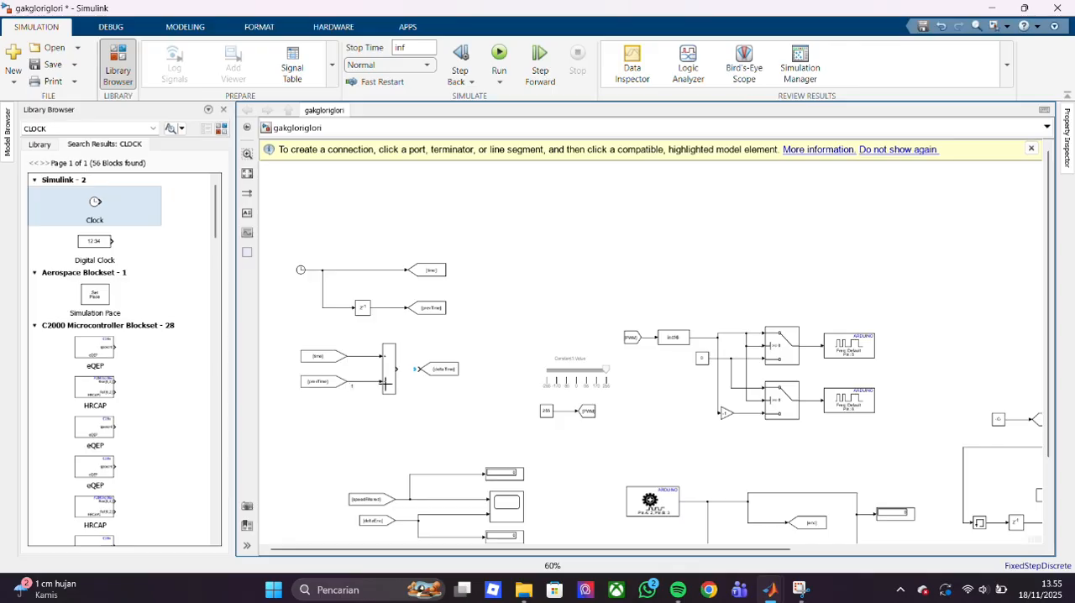
pyautogui.click(398, 367)
pyautogui.click(425, 370)
# - Check the parameters of the zero-valued Constant block in the PWM output section
pyautogui.scroll(-1, 430, 398)
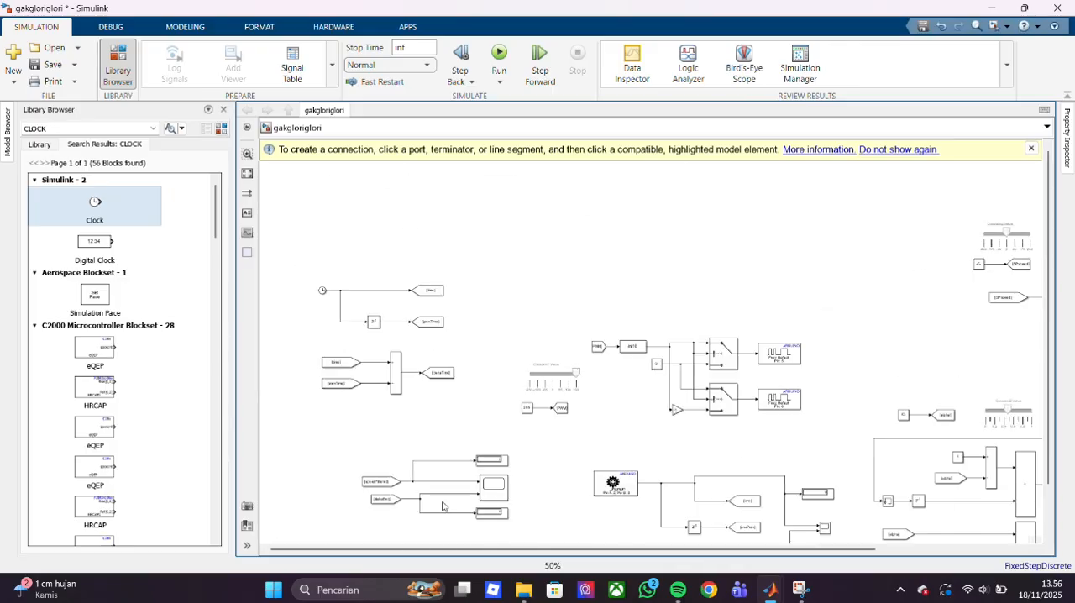
pyautogui.moveTo(294, 261); pyautogui.dragTo(471, 412)
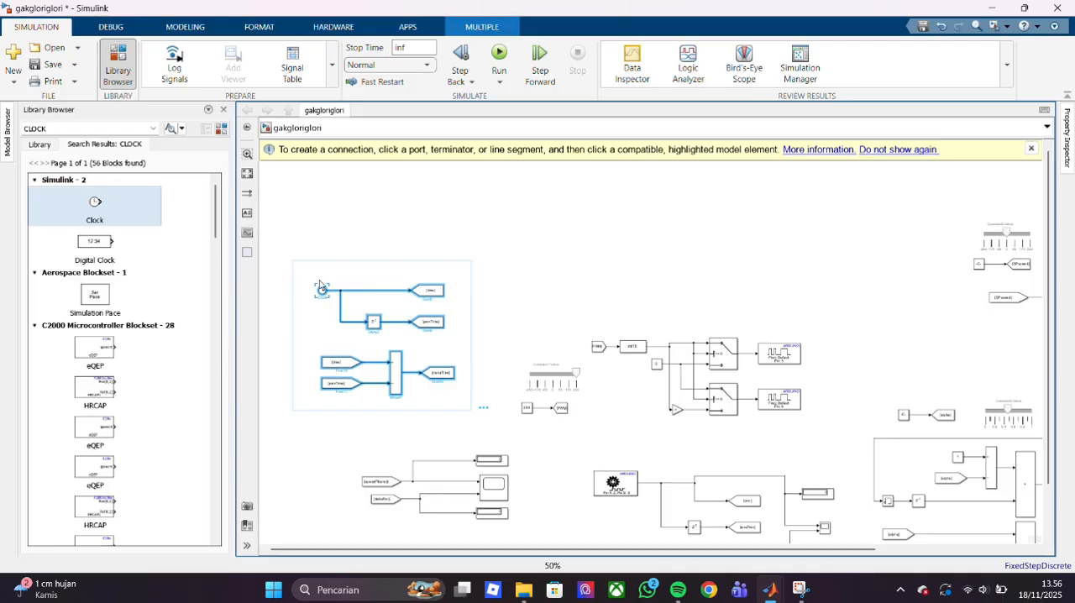
pyautogui.click(546, 259)
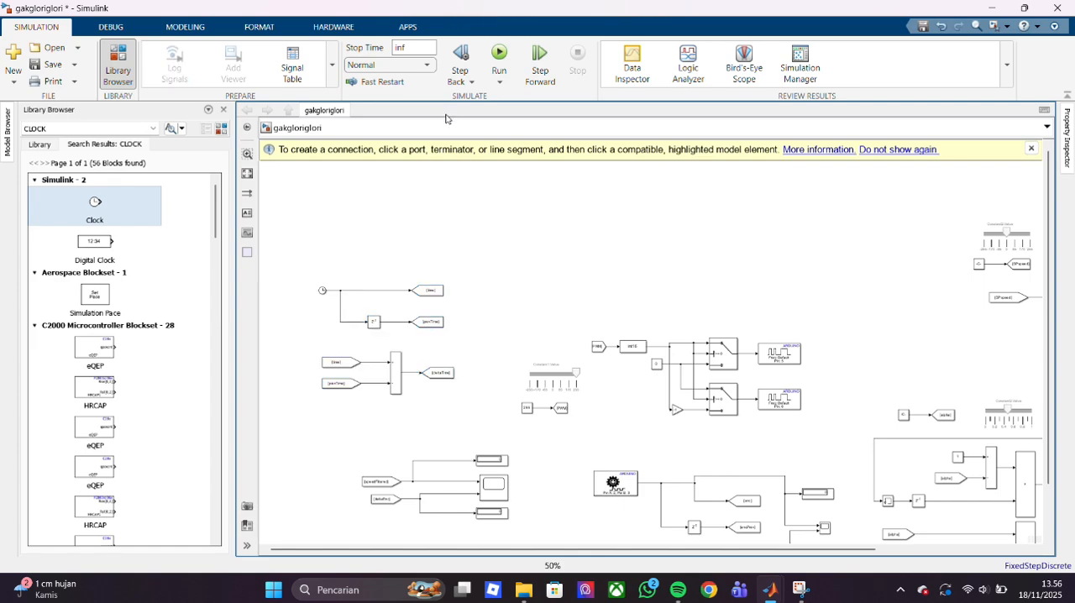
pyautogui.scroll(5, 584, 324)
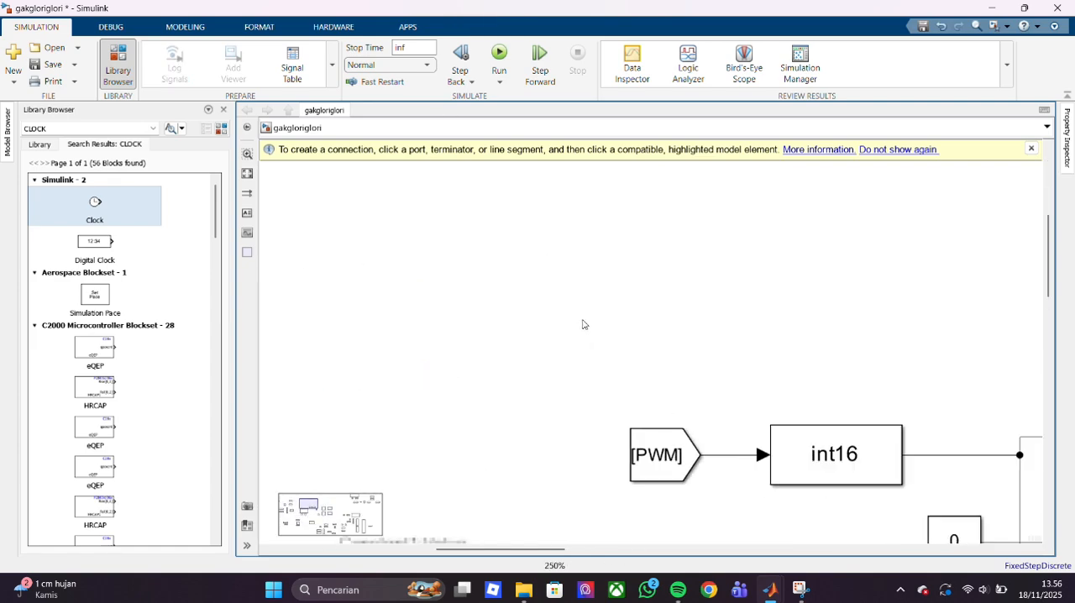
pyautogui.scroll(-3, 584, 324)
pyautogui.click(727, 414)
pyautogui.doubleClick(726, 414)
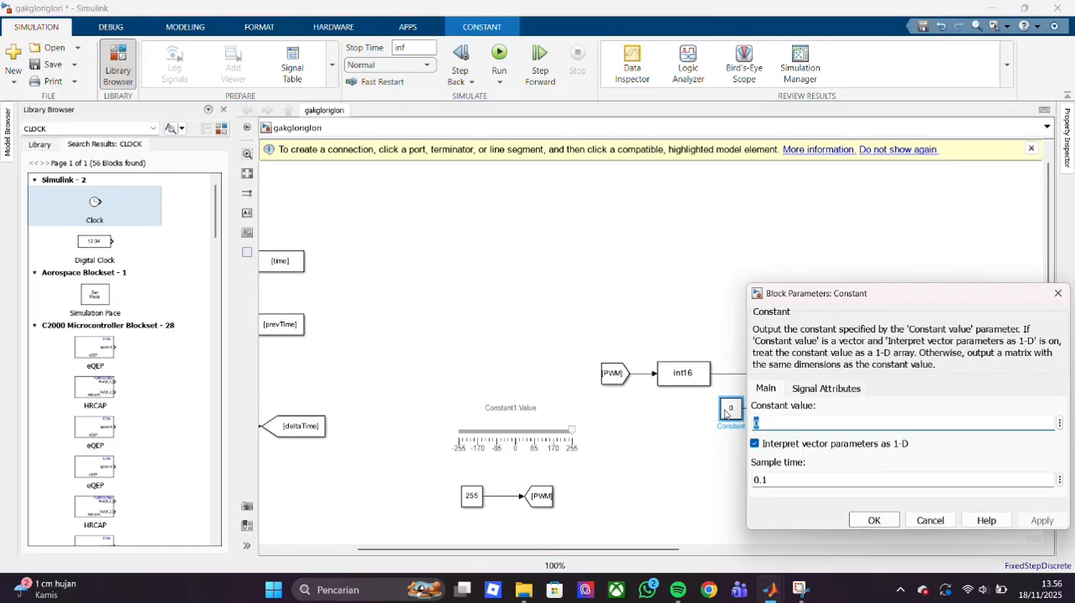
pyautogui.press('Escape')
pyautogui.scroll(-6, 530, 286)
pyautogui.scroll(7, 530, 286)
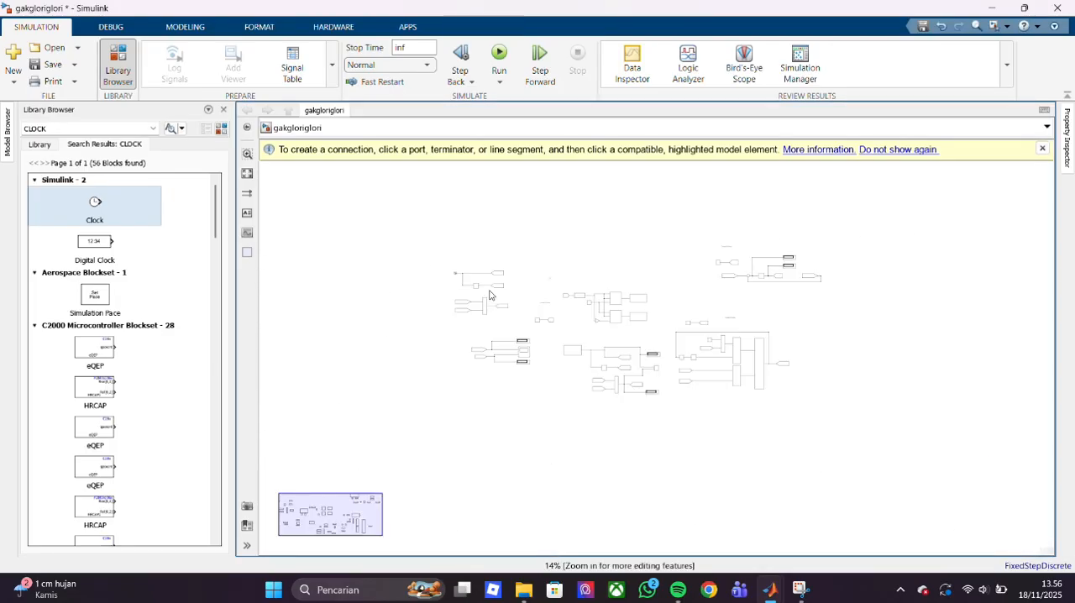
# - Review the parameters of the Delay, the zero Constant, the time and prevTime Goto blocks, and the Clock
pyautogui.scroll(-2, 489, 295)
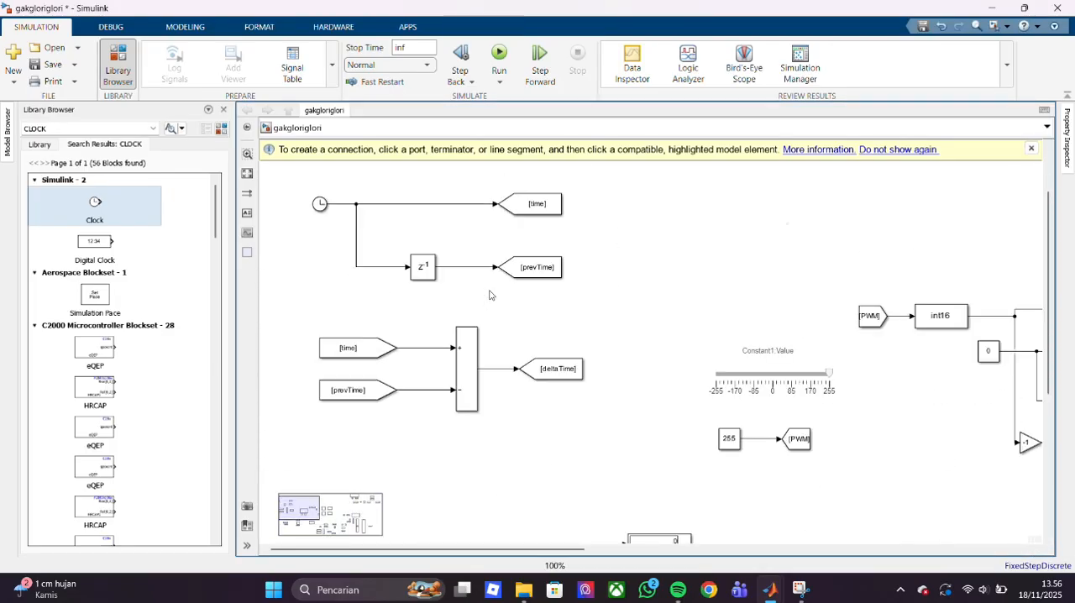
pyautogui.doubleClick(423, 273)
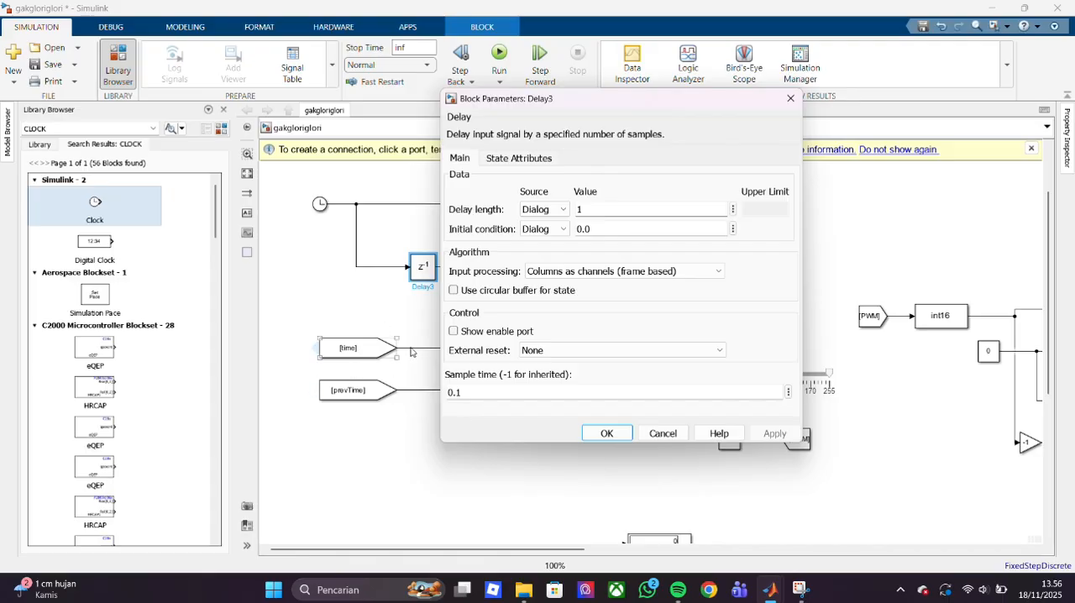
pyautogui.press('Escape')
pyautogui.doubleClick(989, 351)
pyautogui.press('Escape')
pyautogui.moveTo(863, 223); pyautogui.dragTo(620, 166)
pyautogui.doubleClick(520, 221)
pyautogui.press('Escape')
pyautogui.click(468, 182)
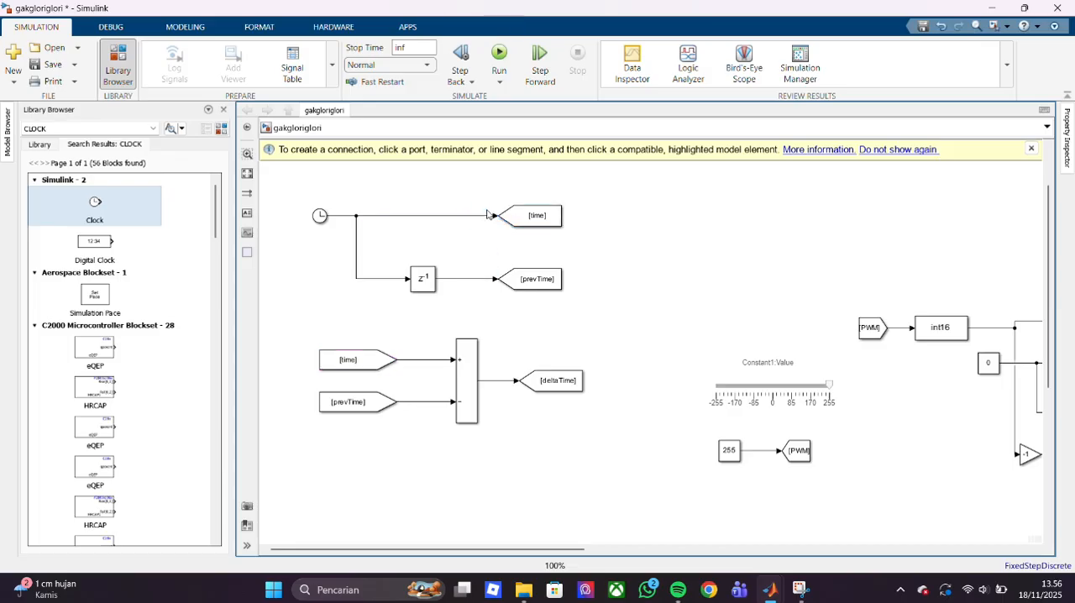
pyautogui.doubleClick(533, 278)
pyautogui.press('Escape')
pyautogui.moveTo(332, 278); pyautogui.dragTo(360, 228)
pyautogui.doubleClick(320, 216)
pyautogui.press('Escape')
# - Review the parameters of the time and prevTime From blocks, the subtract block and the deltaTime Goto
pyautogui.doubleClick(332, 363)
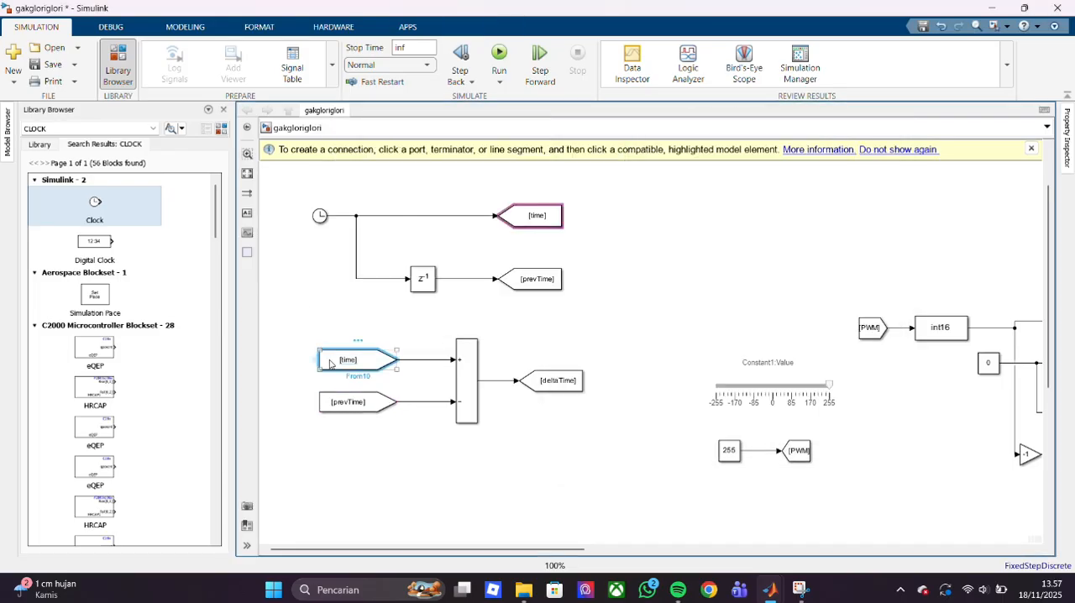
pyautogui.press('Escape')
pyautogui.click(338, 409)
pyautogui.doubleClick(338, 410)
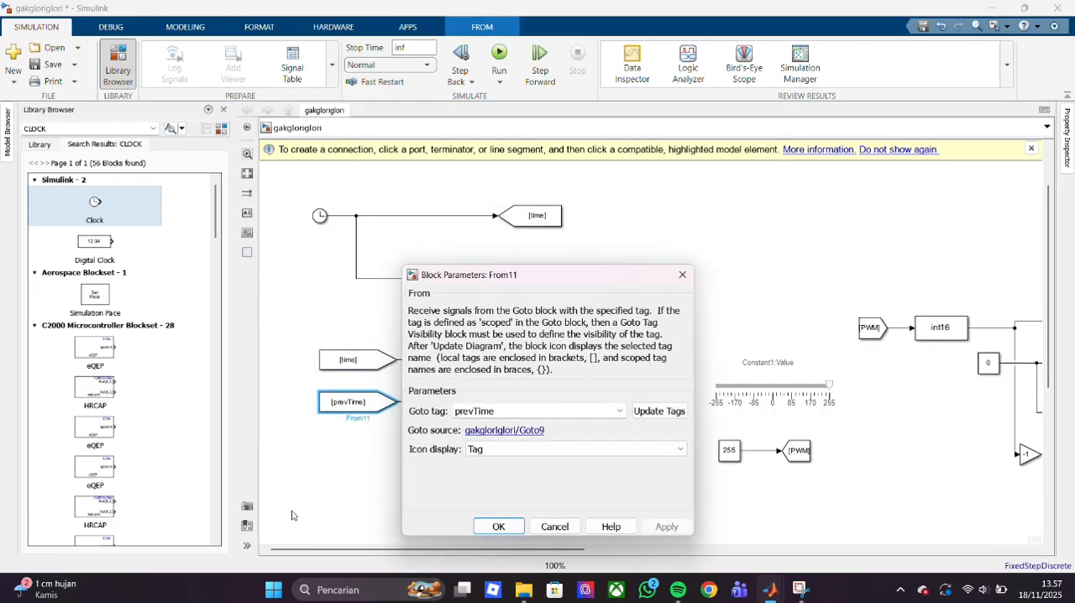
pyautogui.press('Escape')
pyautogui.click(477, 420)
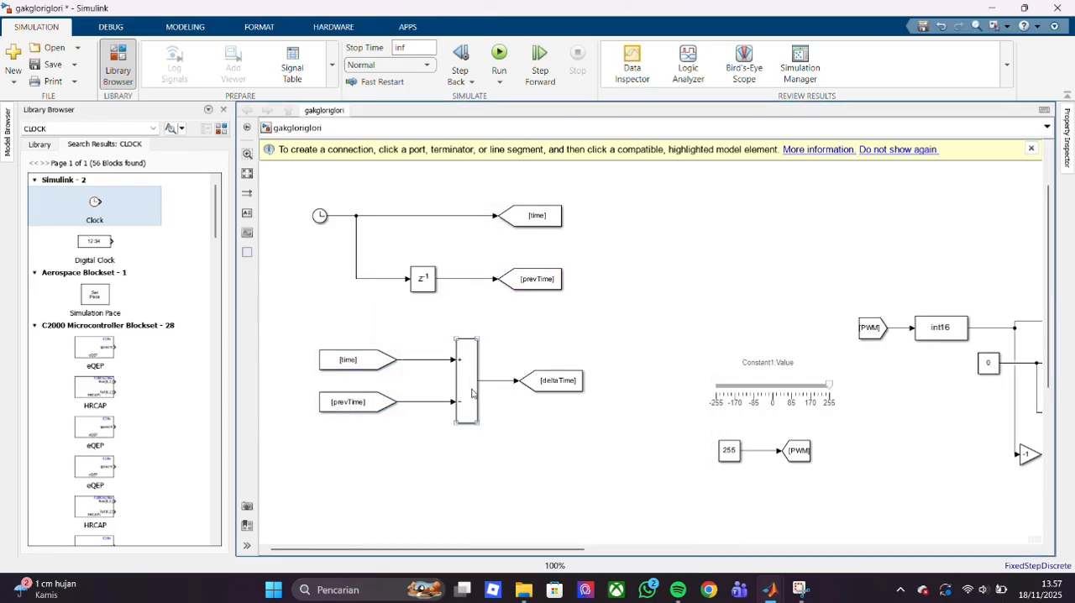
pyautogui.doubleClick(470, 393)
pyautogui.press('Escape')
pyautogui.doubleClick(554, 379)
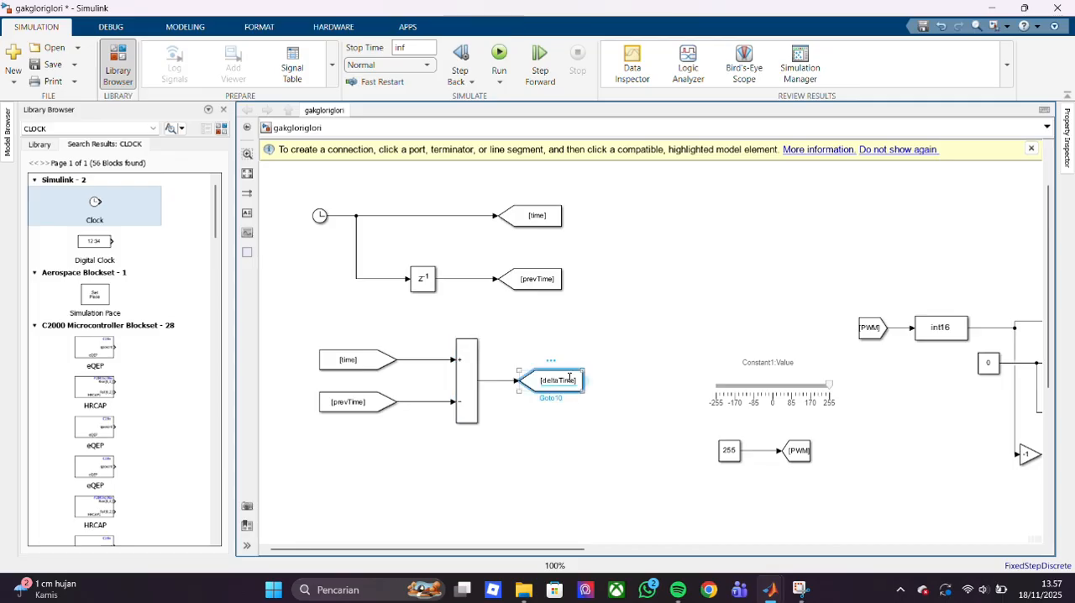
pyautogui.press('Escape')
pyautogui.click(499, 460)
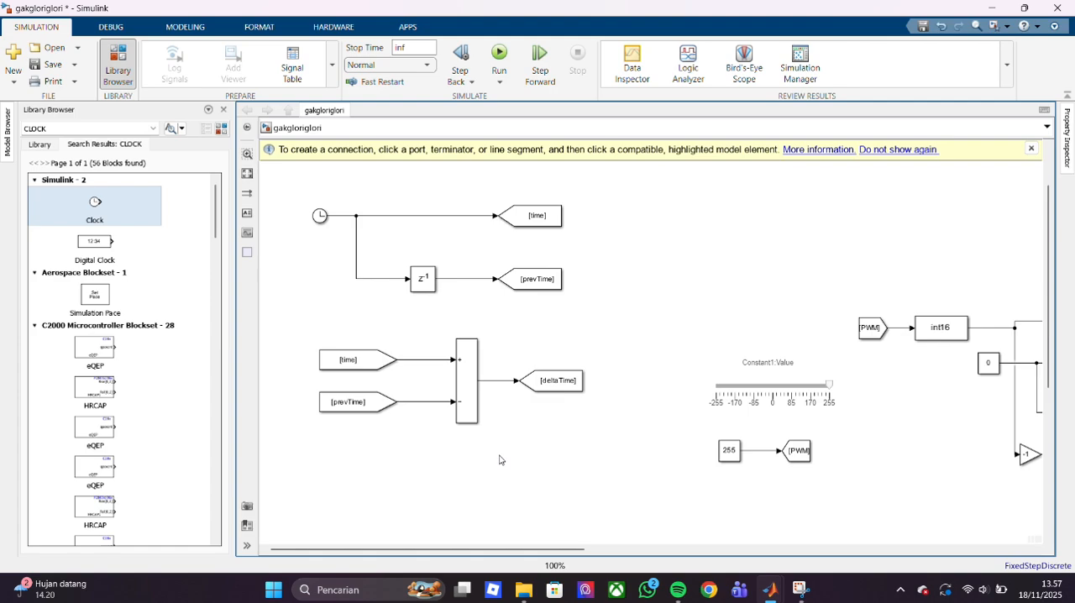
# - Run the model on the Arduino Mega 2560 with Monitor & Tune
pyautogui.click(260, 27)
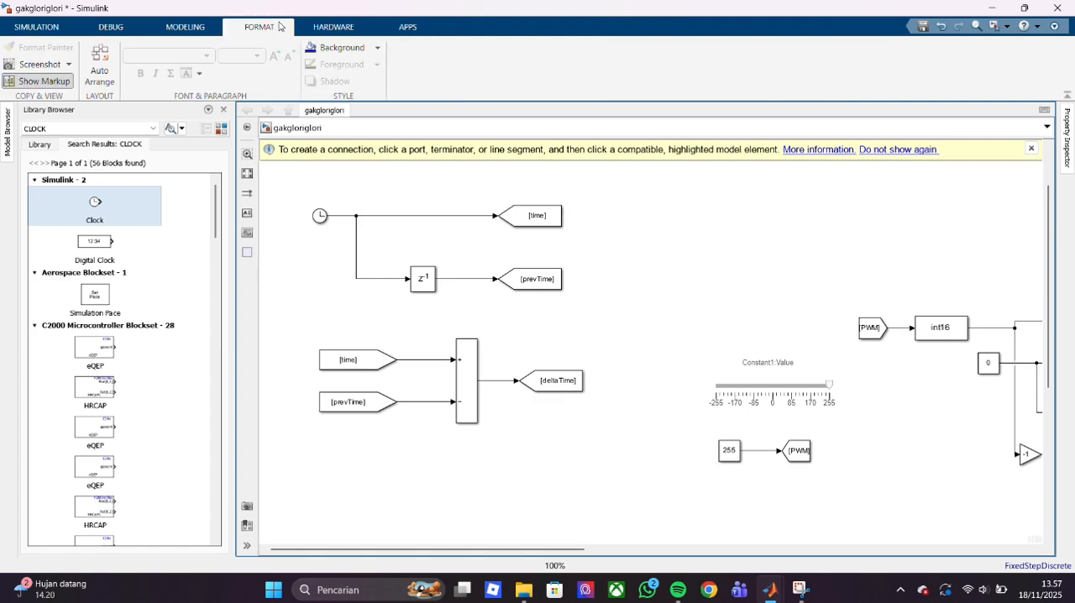
pyautogui.click(195, 27)
pyautogui.click(334, 27)
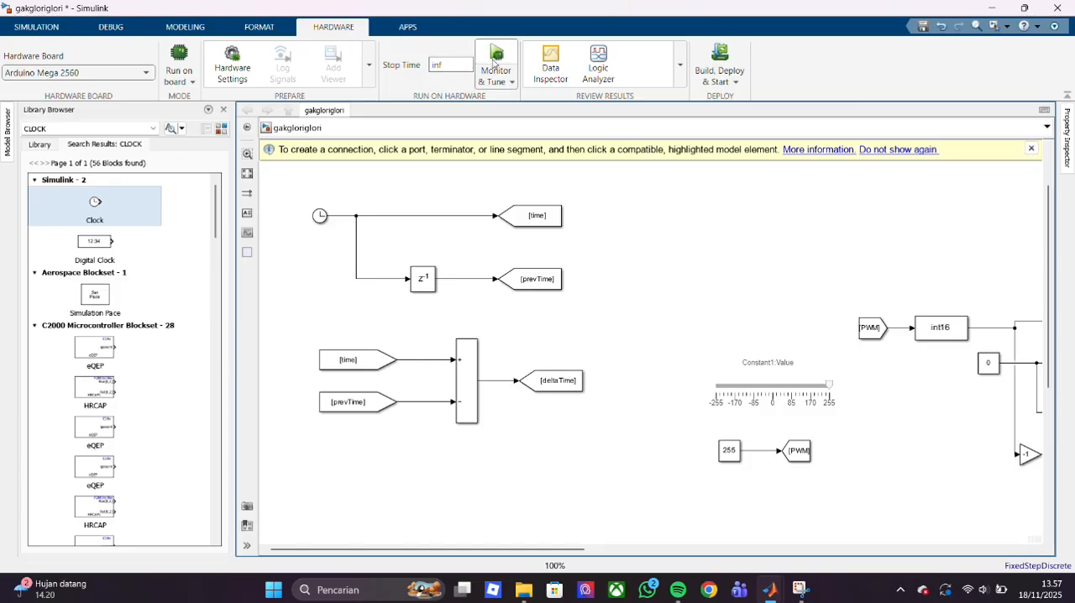
pyautogui.click(499, 58)
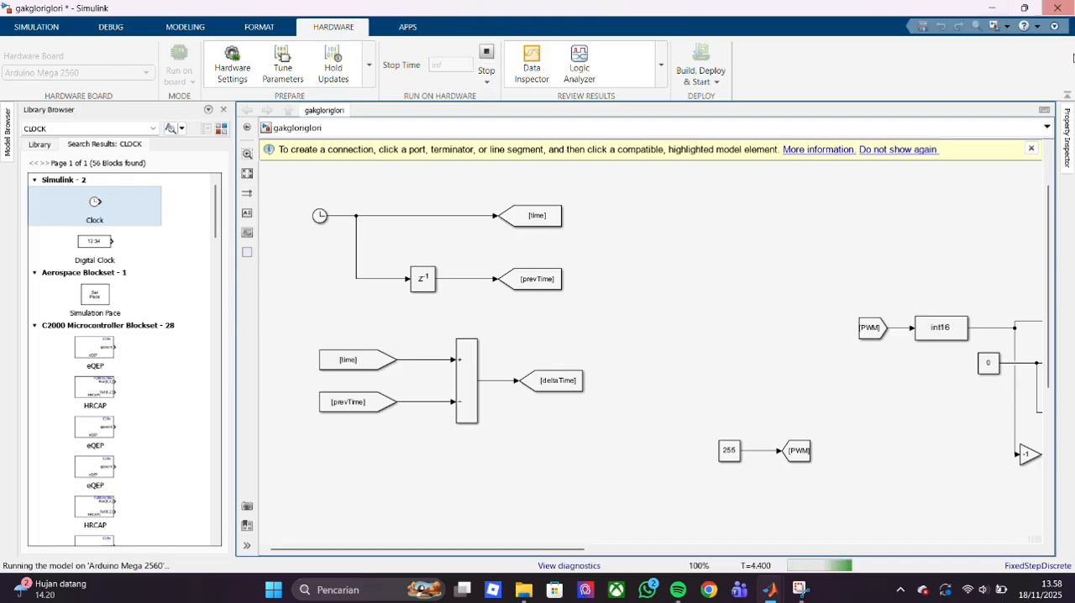
# - Examine the speedFiltered and deltaEnc displays, the speed filter section and the PID section in the running model
pyautogui.moveTo(1049, 203); pyautogui.dragTo(1050, 227)
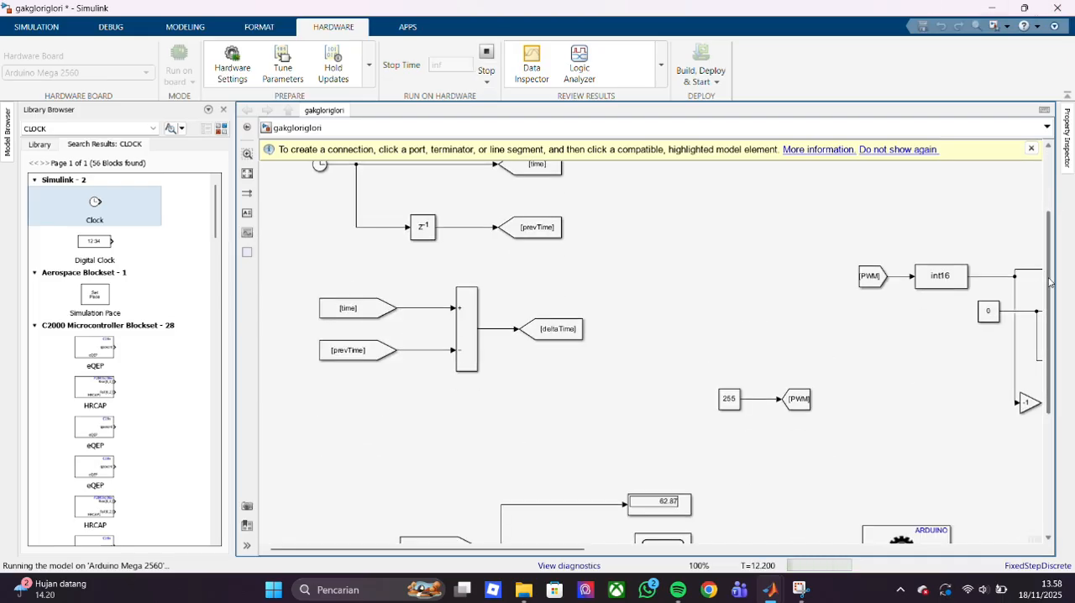
pyautogui.moveTo(1049, 283); pyautogui.dragTo(1050, 396)
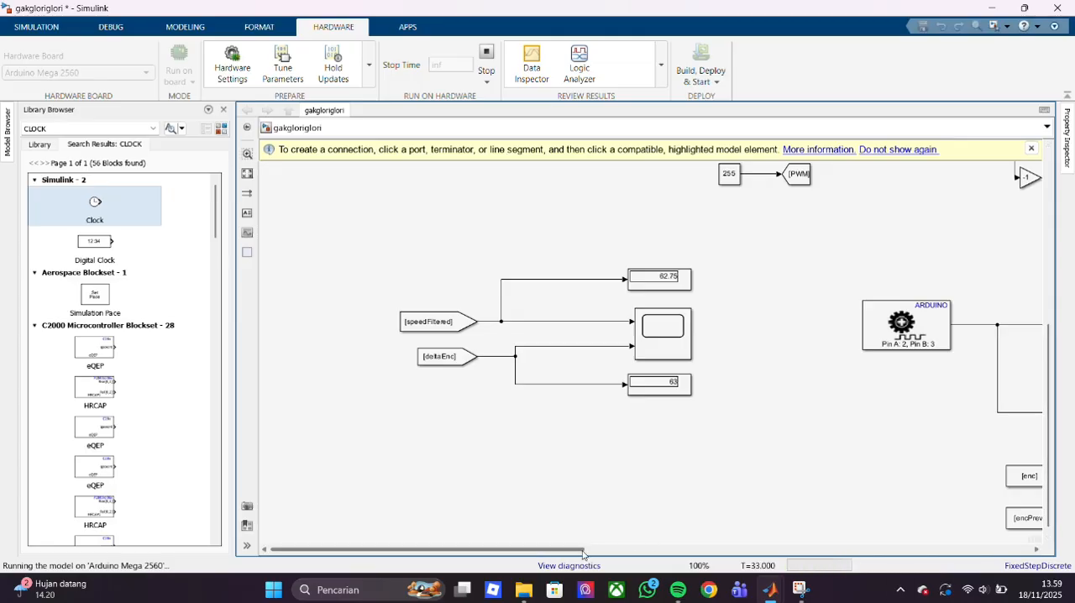
pyautogui.moveTo(582, 550); pyautogui.dragTo(1065, 591)
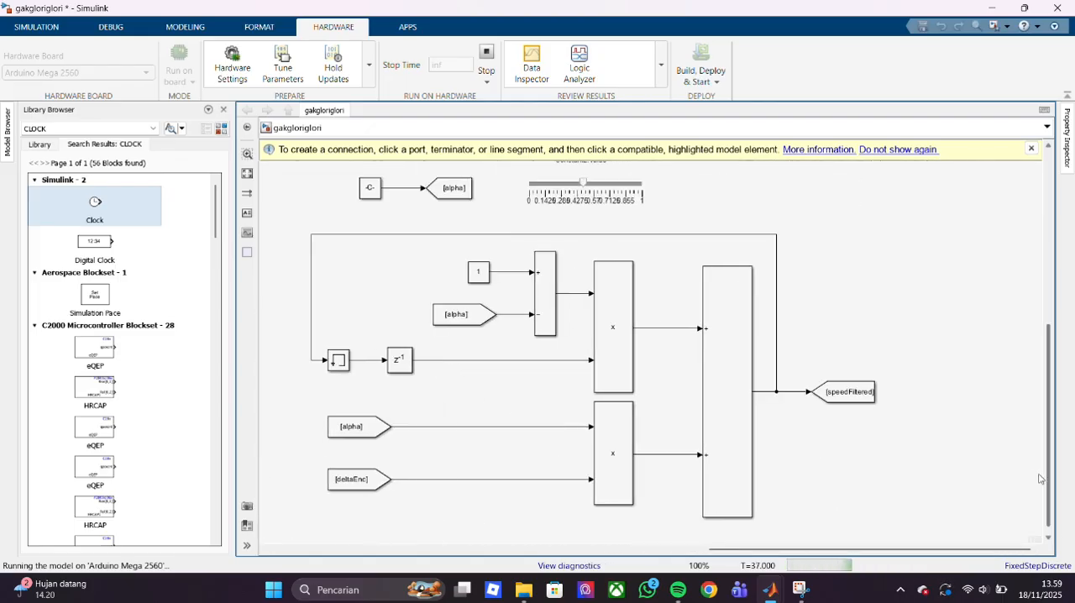
pyautogui.moveTo(1047, 454); pyautogui.dragTo(865, 244)
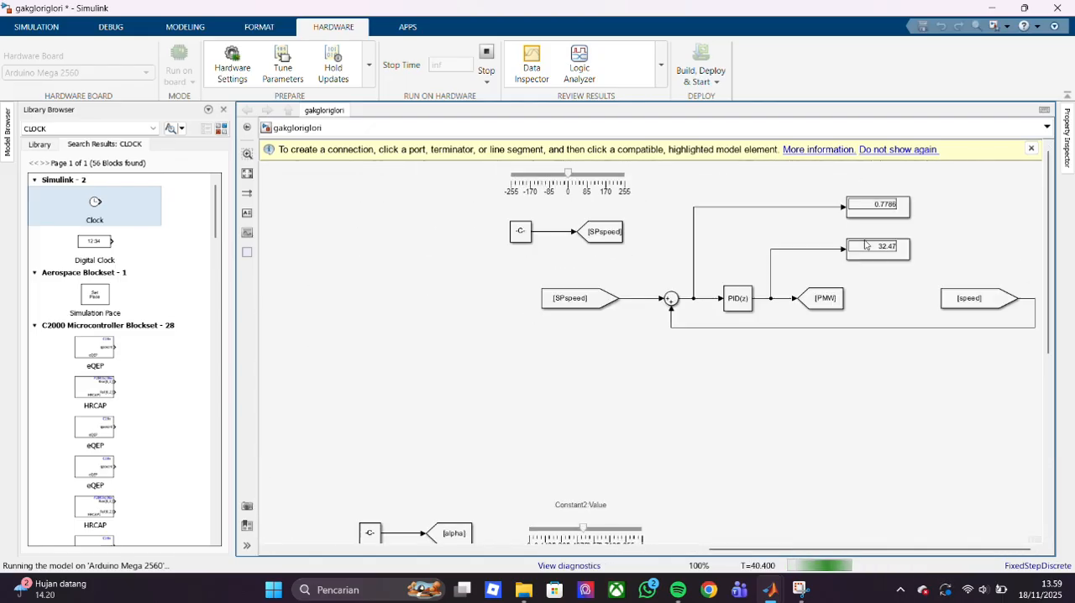
pyautogui.moveTo(712, 550); pyautogui.dragTo(547, 350)
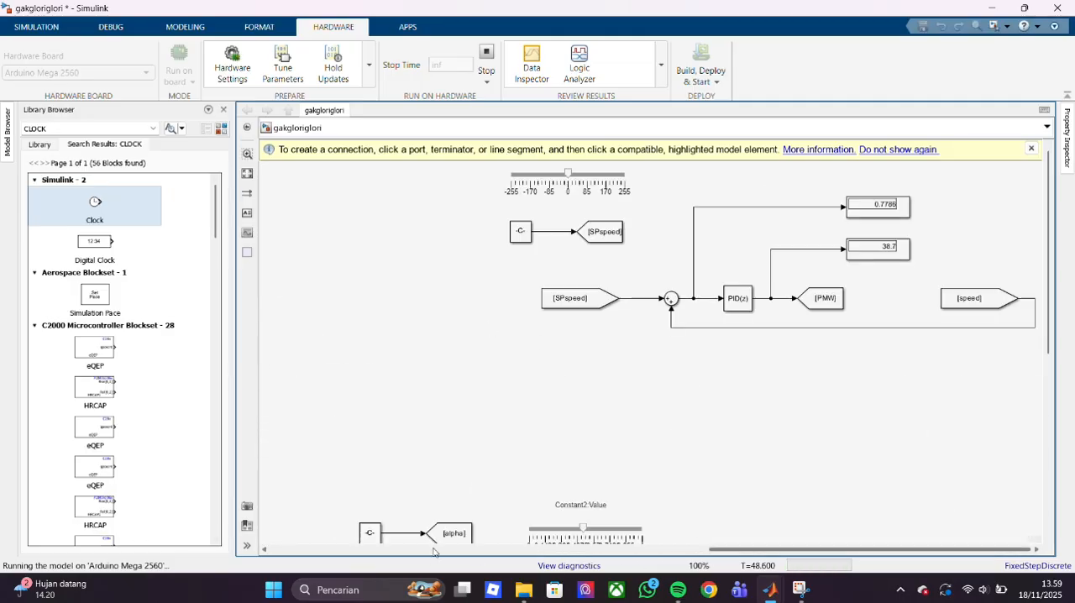
# - Inspect the Clock and deltaTime section of the running model and stop the run
pyautogui.click(518, 551)
pyautogui.click(331, 553)
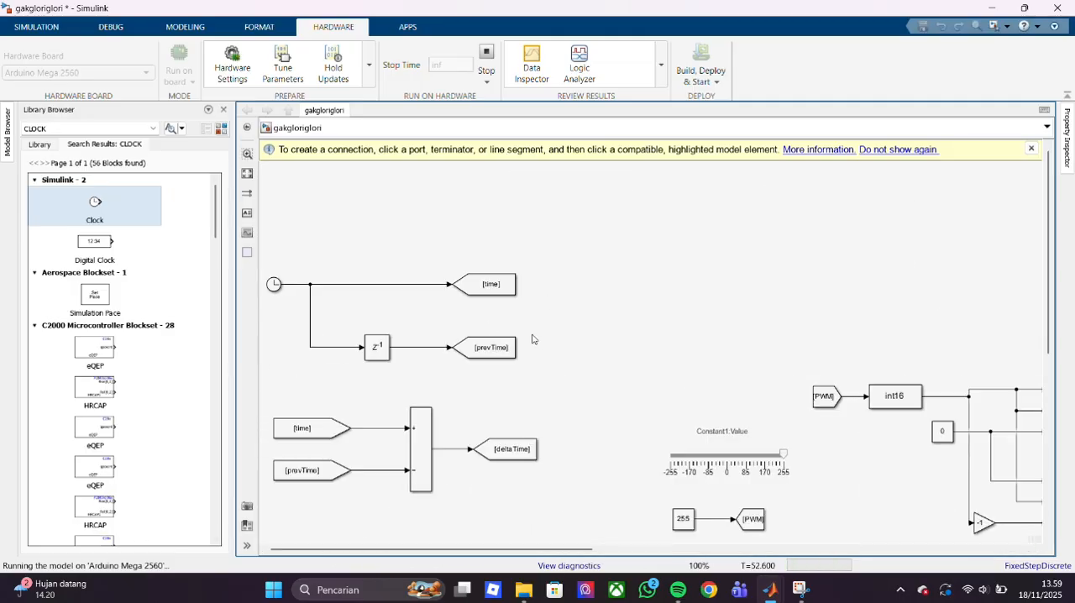
pyautogui.scroll(-3, 408, 319)
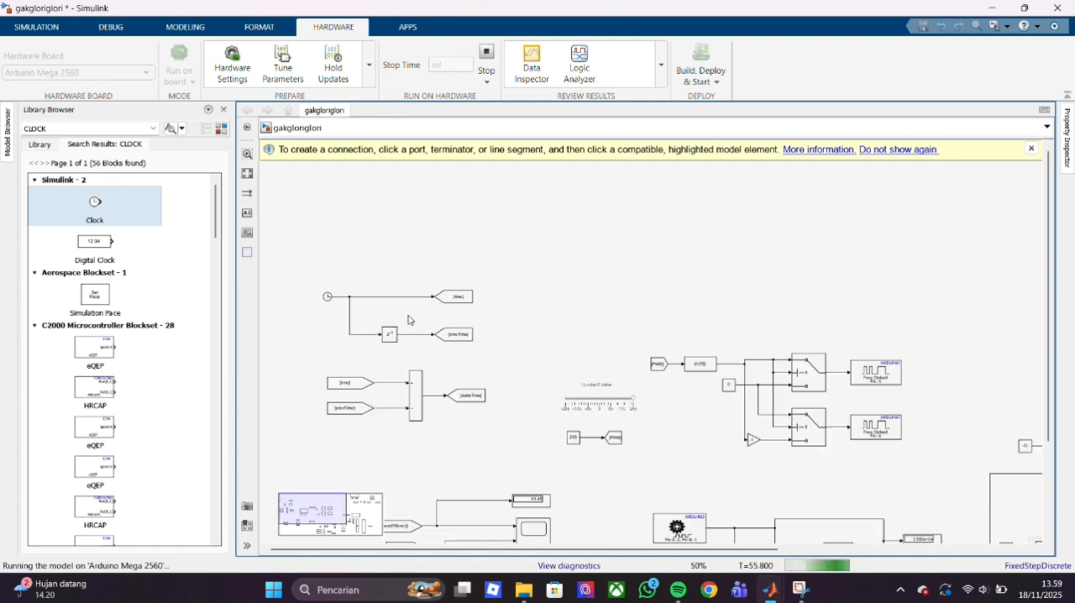
pyautogui.scroll(4, 408, 319)
pyautogui.scroll(2, 408, 319)
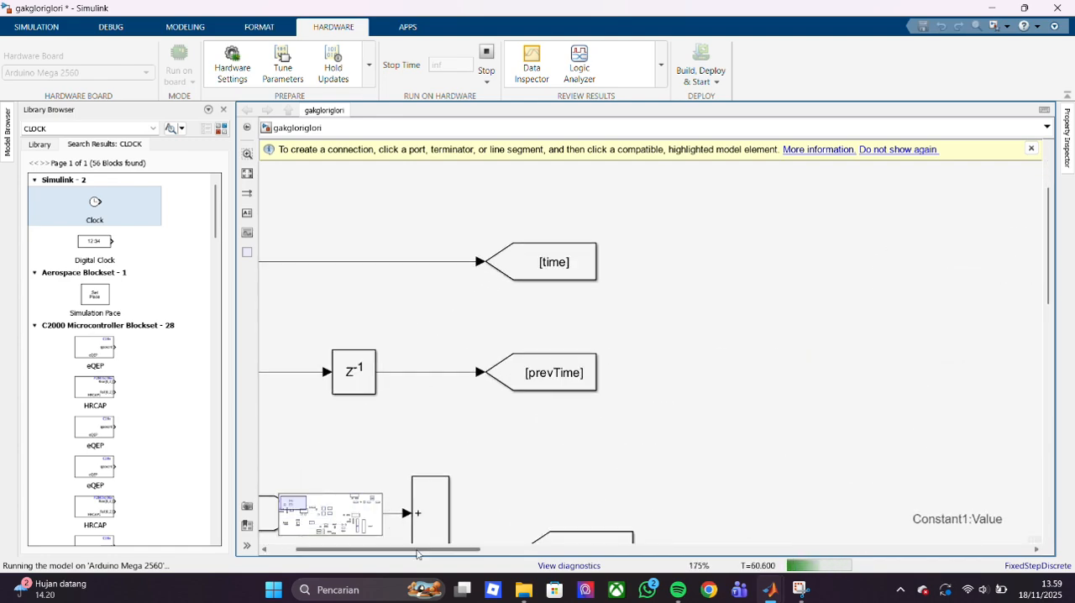
pyautogui.hscroll(-2, 336, 420)
pyautogui.click(279, 261)
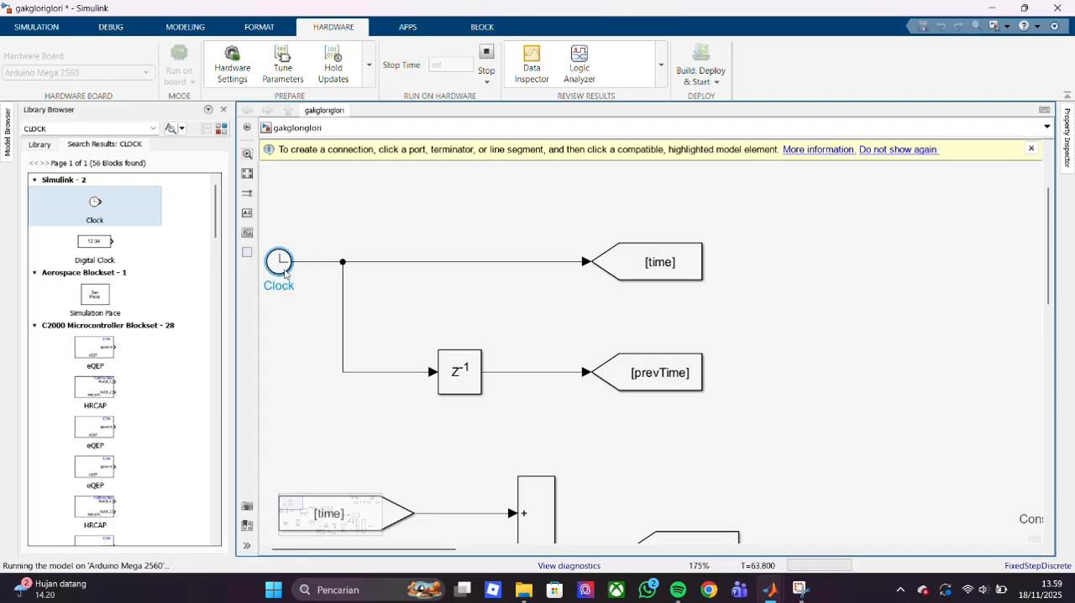
pyautogui.click(487, 59)
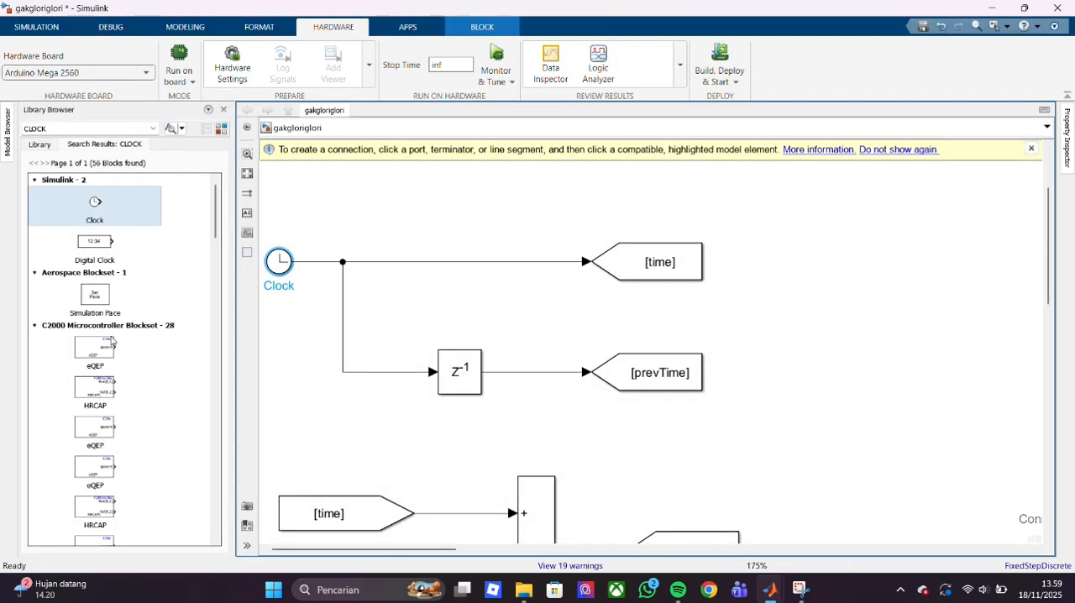
# - Look through the clock search results and the Simulink library's commonly used, Continuous and Dashboard blocks
pyautogui.scroll(-10, 111, 341)
pyautogui.scroll(-8, 111, 341)
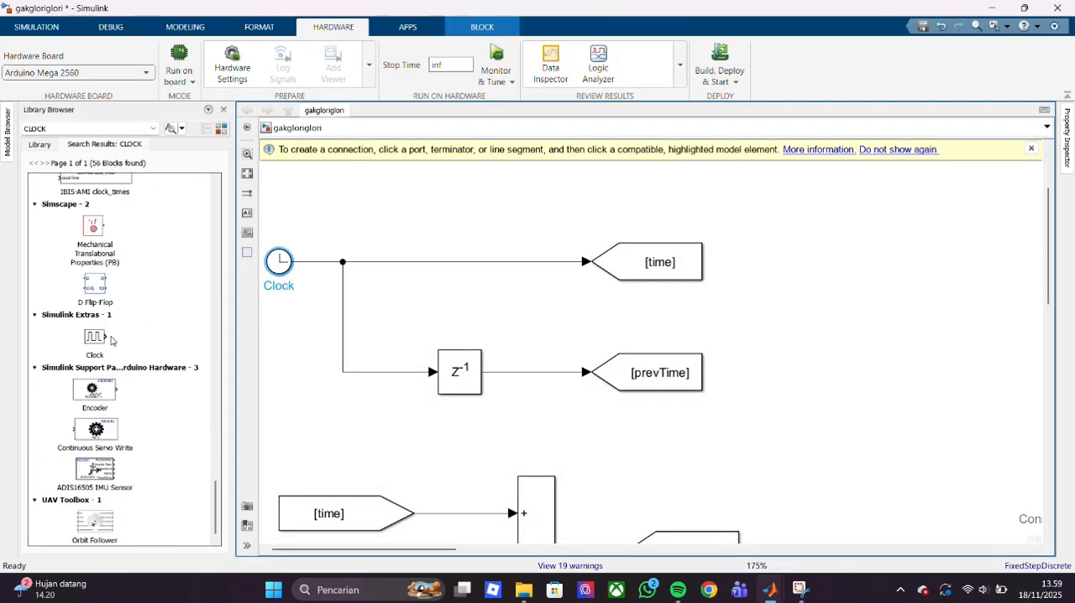
pyautogui.scroll(2, 111, 340)
pyautogui.scroll(-2, 105, 319)
pyautogui.click(38, 145)
pyautogui.scroll(-10, 171, 360)
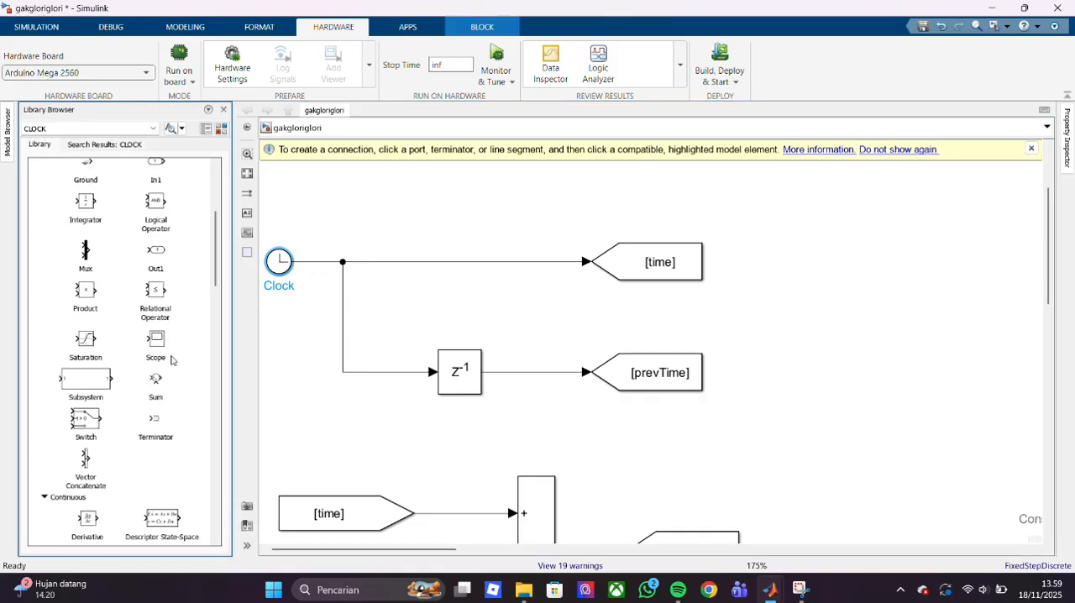
pyautogui.click(46, 436)
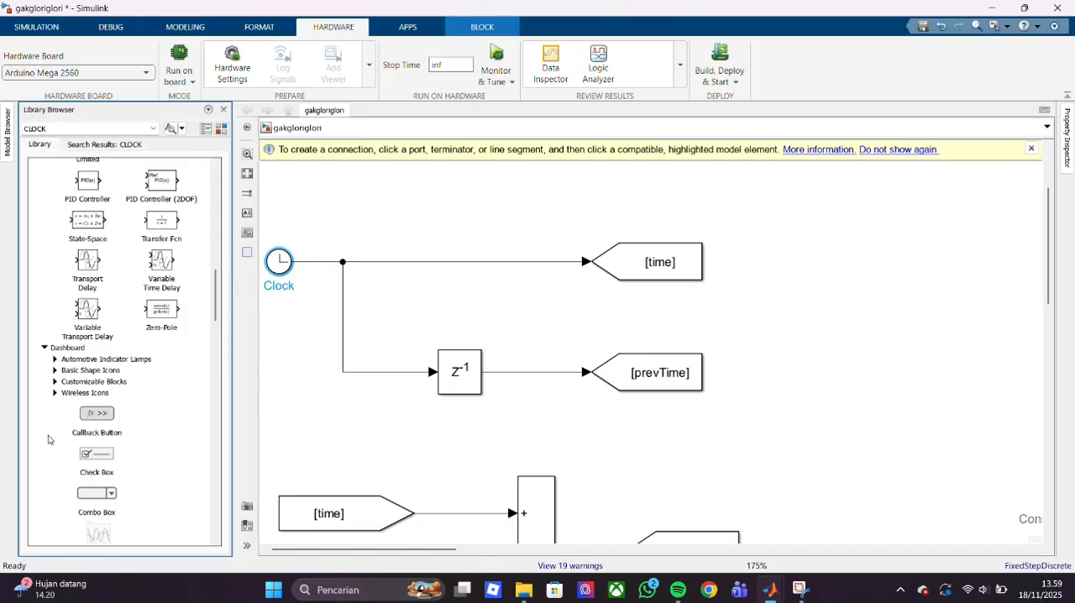
pyautogui.scroll(-5, 48, 437)
pyautogui.scroll(-5, 47, 437)
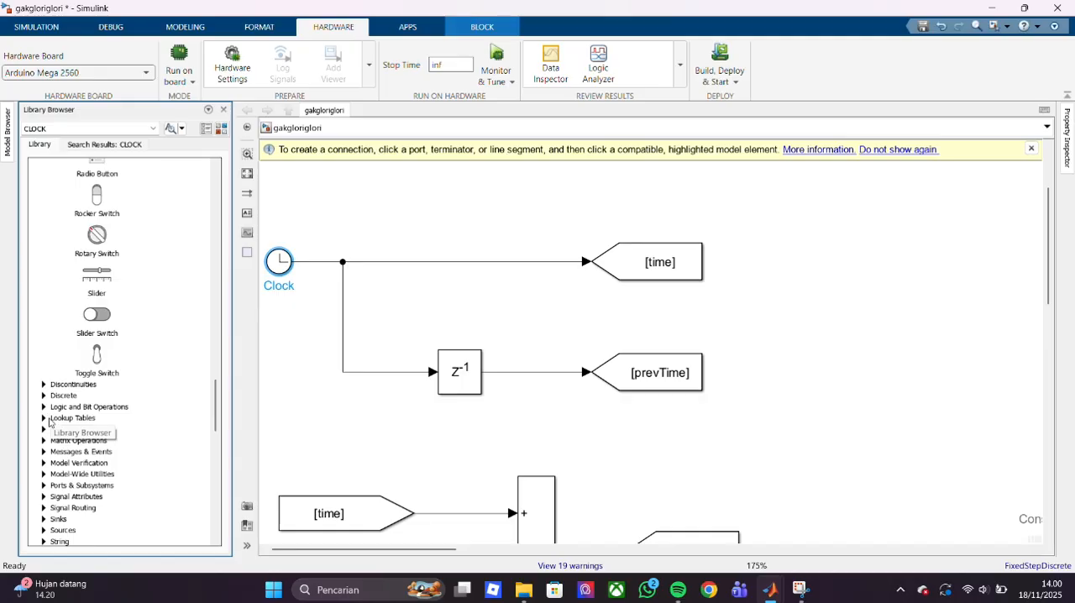
# - Look through the Discontinuities, Discrete, Logic and Bit Operations, Lookup Tables and Math Operations block categories
pyautogui.click(44, 385)
pyautogui.scroll(-10, 46, 336)
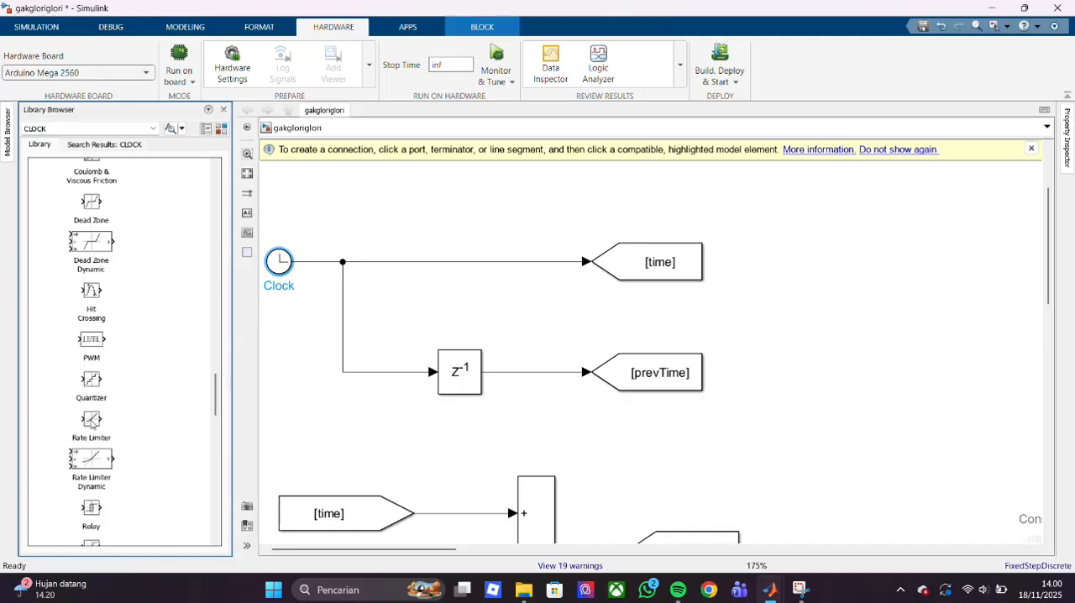
pyautogui.click(45, 317)
pyautogui.scroll(-10, 117, 402)
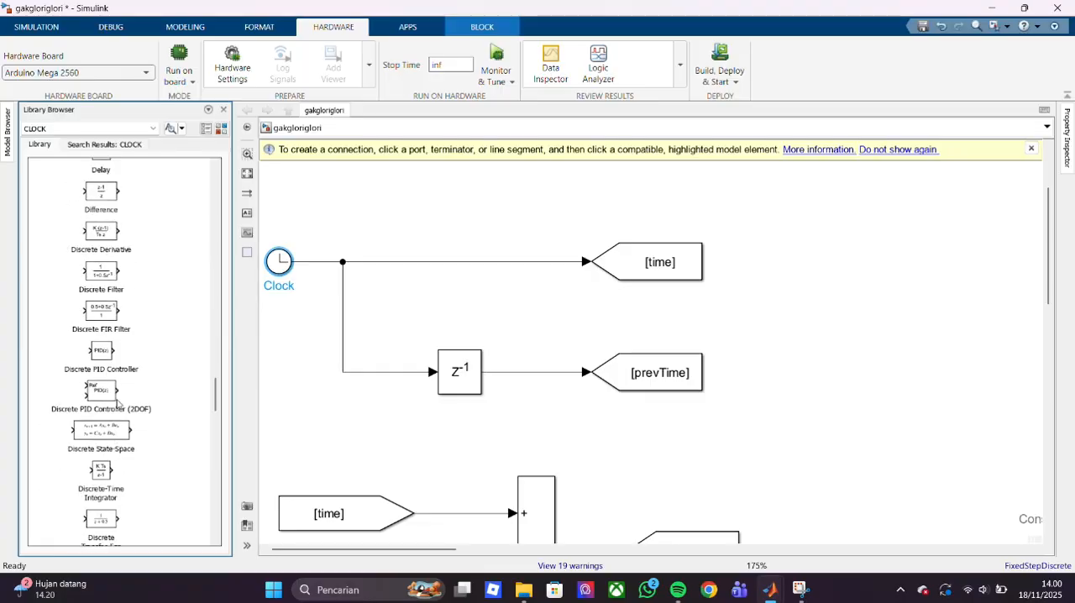
pyautogui.scroll(-6, 117, 403)
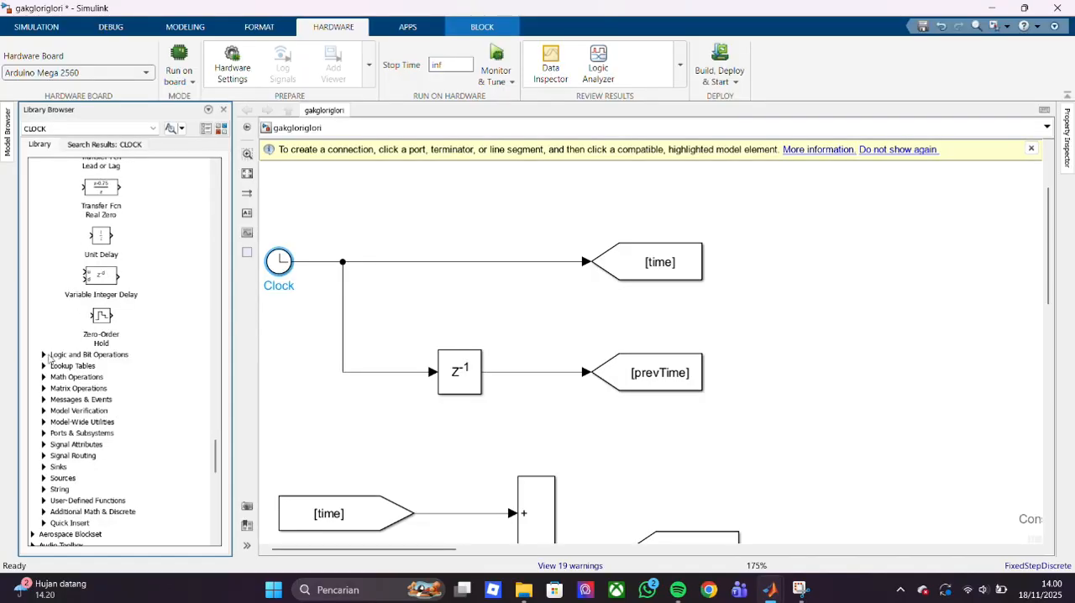
pyautogui.click(44, 356)
pyautogui.scroll(-5, 93, 405)
pyautogui.scroll(-2, 93, 405)
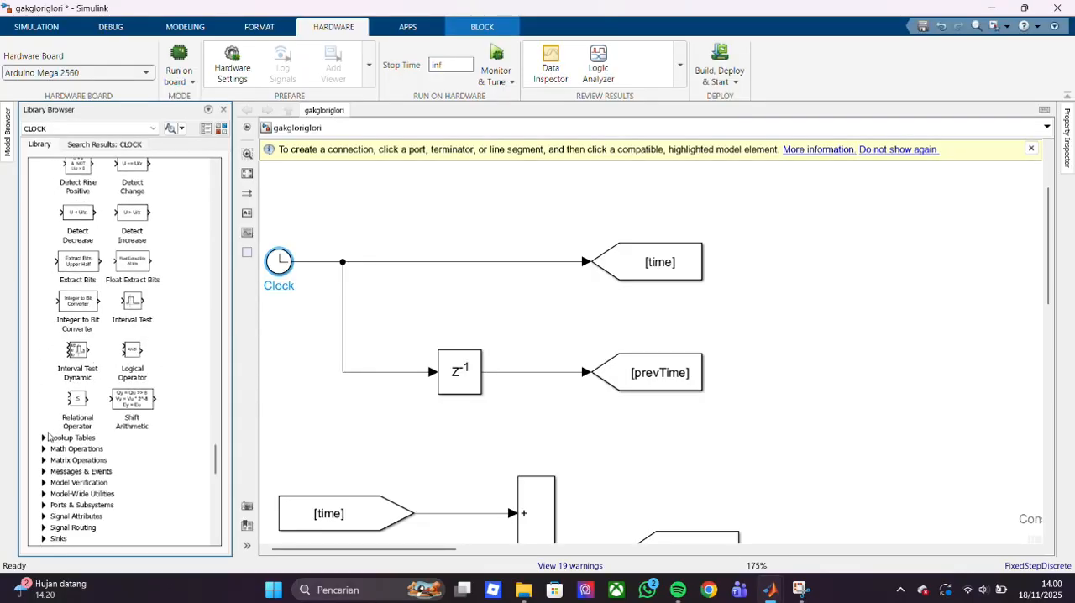
pyautogui.click(45, 439)
pyautogui.scroll(-6, 72, 461)
pyautogui.click(45, 331)
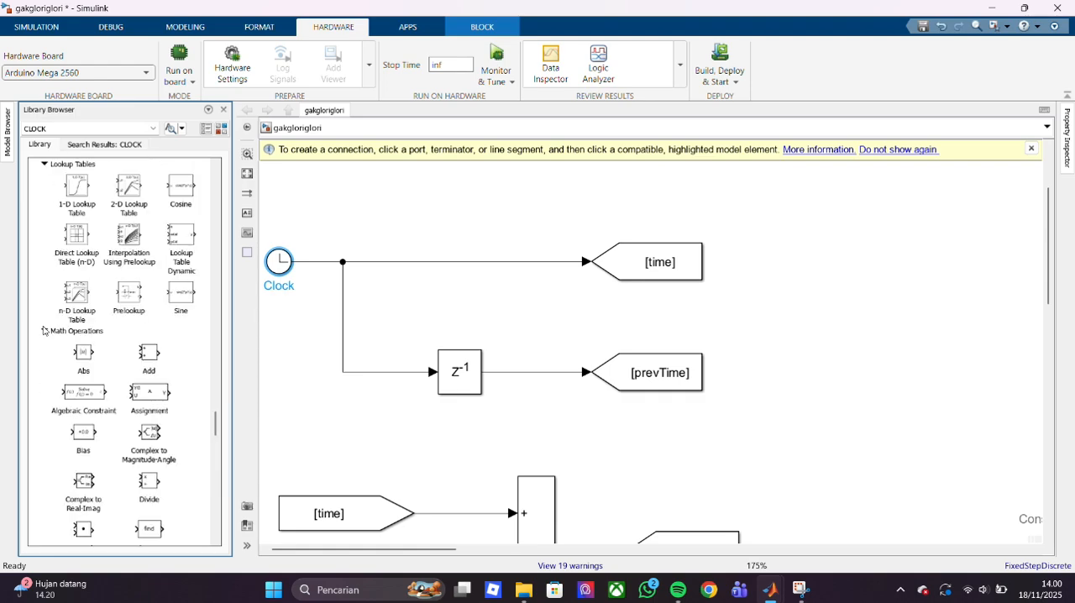
pyautogui.scroll(-10, 96, 409)
pyautogui.scroll(-3, 97, 408)
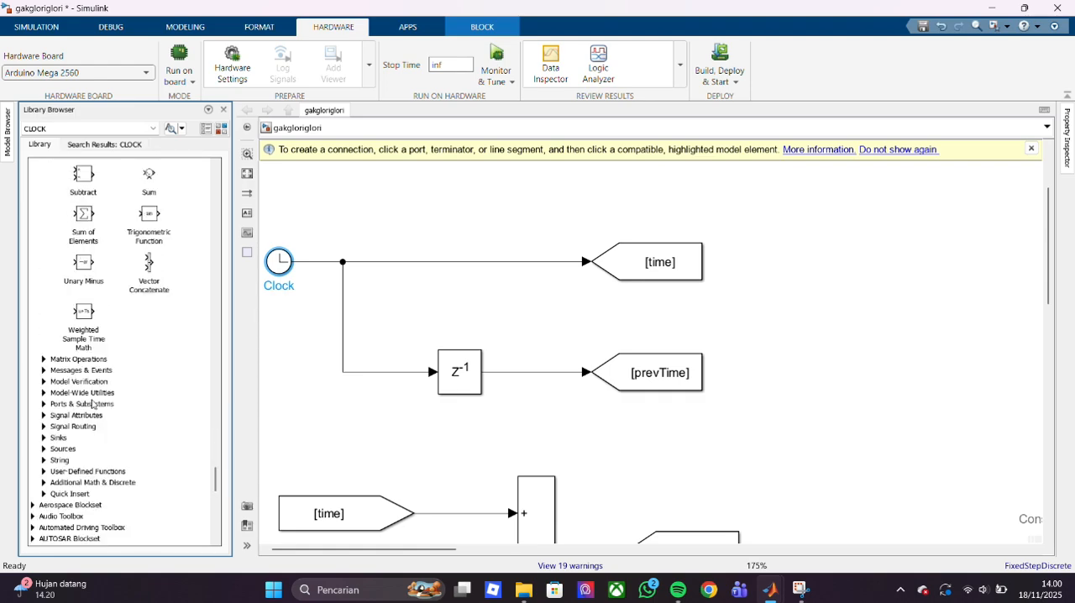
# - Look through the Matrix Operations, Messages & Events, Model Verification, Model-Wide Utilities and Ports & Subsystems block categories
pyautogui.click(45, 360)
pyautogui.scroll(-10, 46, 364)
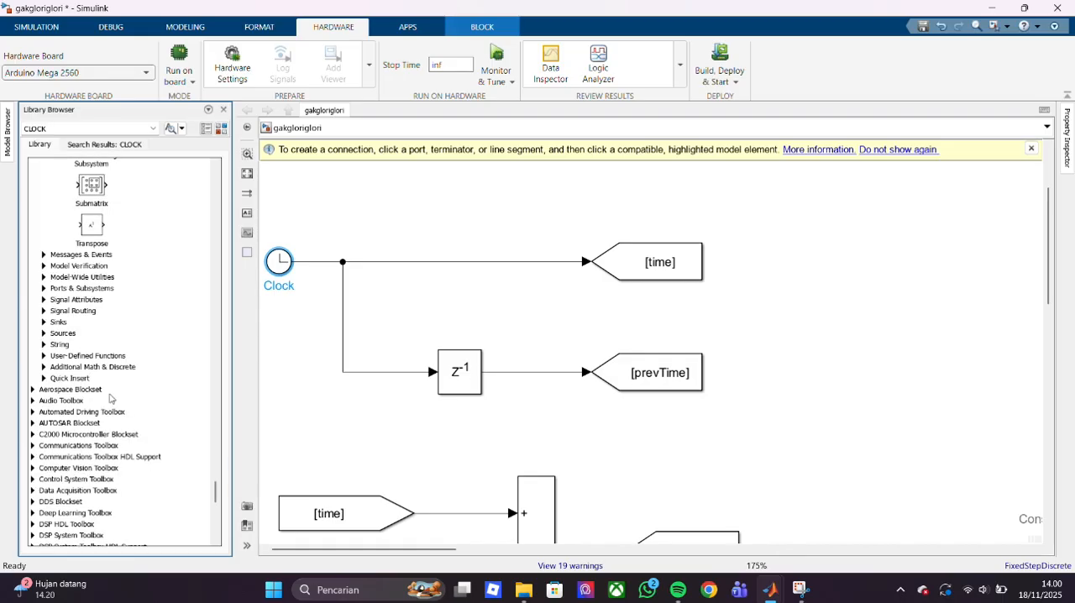
pyautogui.click(45, 255)
pyautogui.scroll(-6, 114, 377)
pyautogui.click(44, 267)
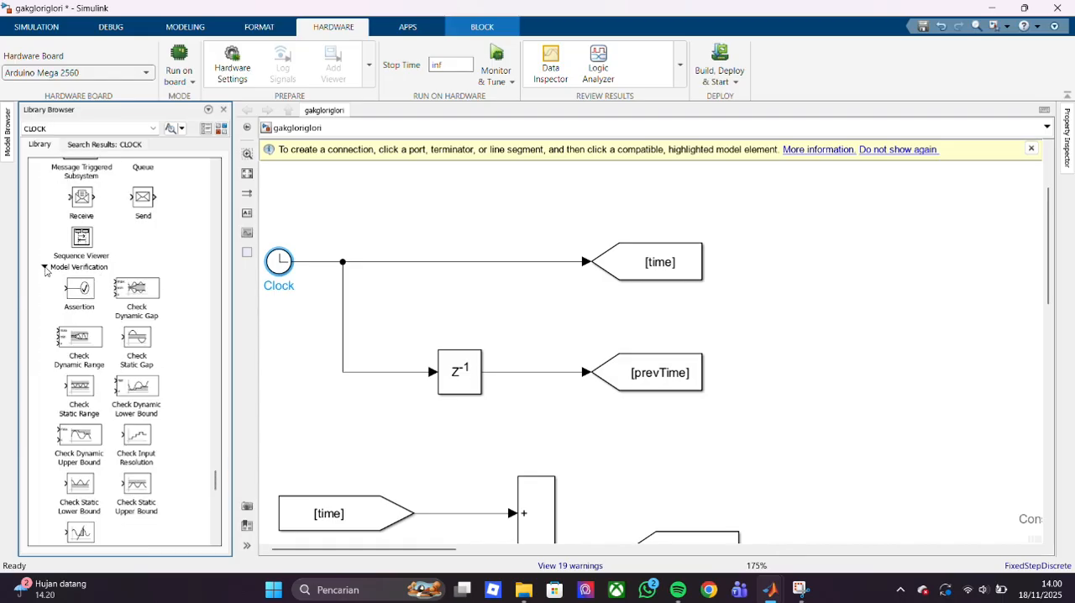
pyautogui.scroll(-6, 93, 348)
pyautogui.scroll(-1, 93, 348)
pyautogui.click(44, 330)
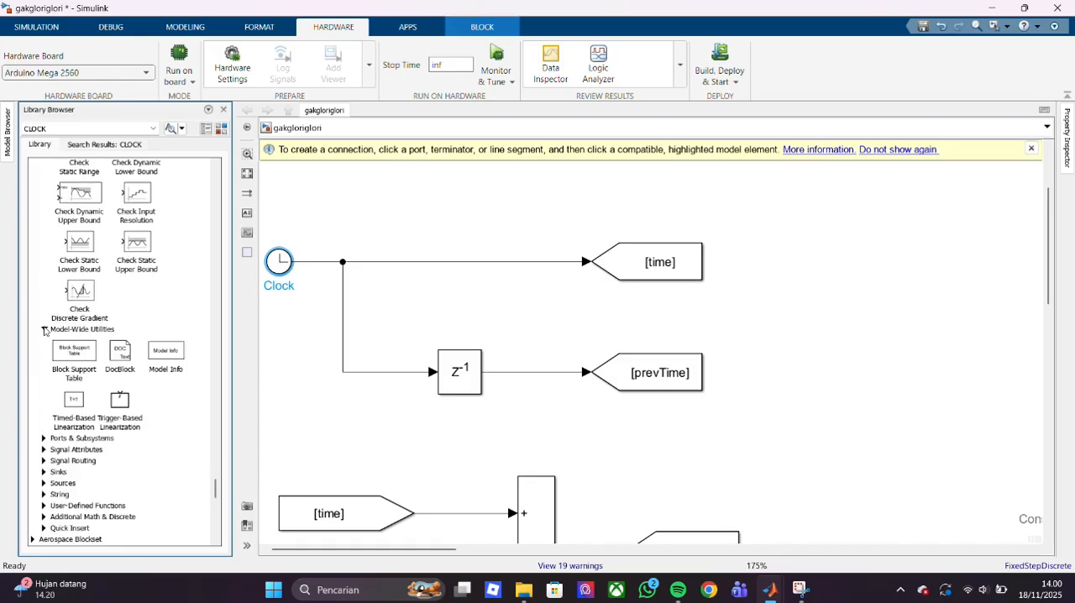
pyautogui.scroll(-3, 74, 382)
pyautogui.click(44, 389)
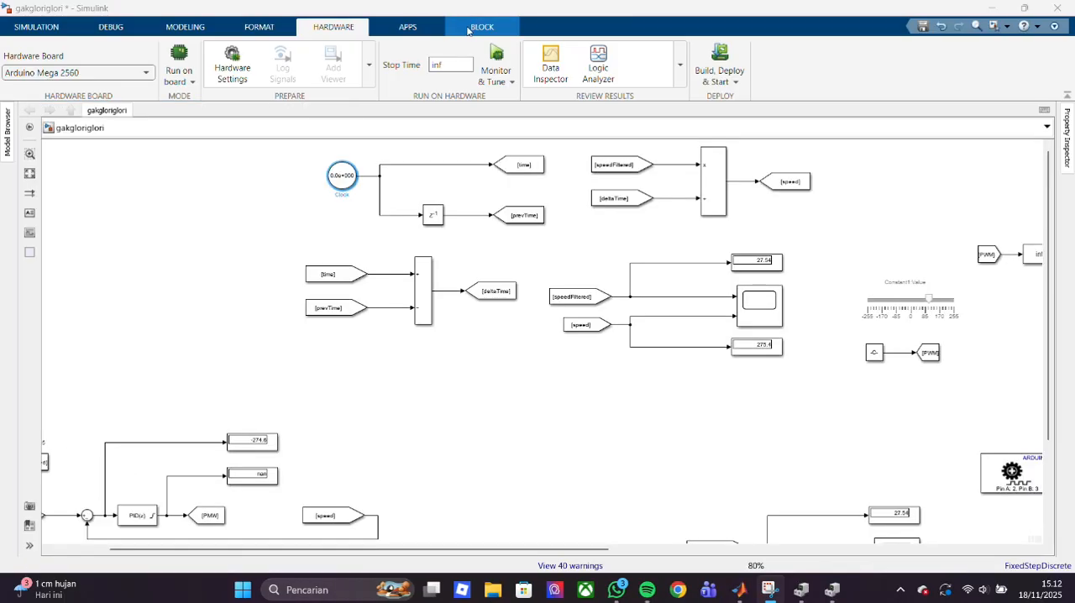
# - Run the model on the Arduino with Monitor & Tune and set the PWM slider to about 150 and the alpha slider to 0.6
pyautogui.click(496, 66)
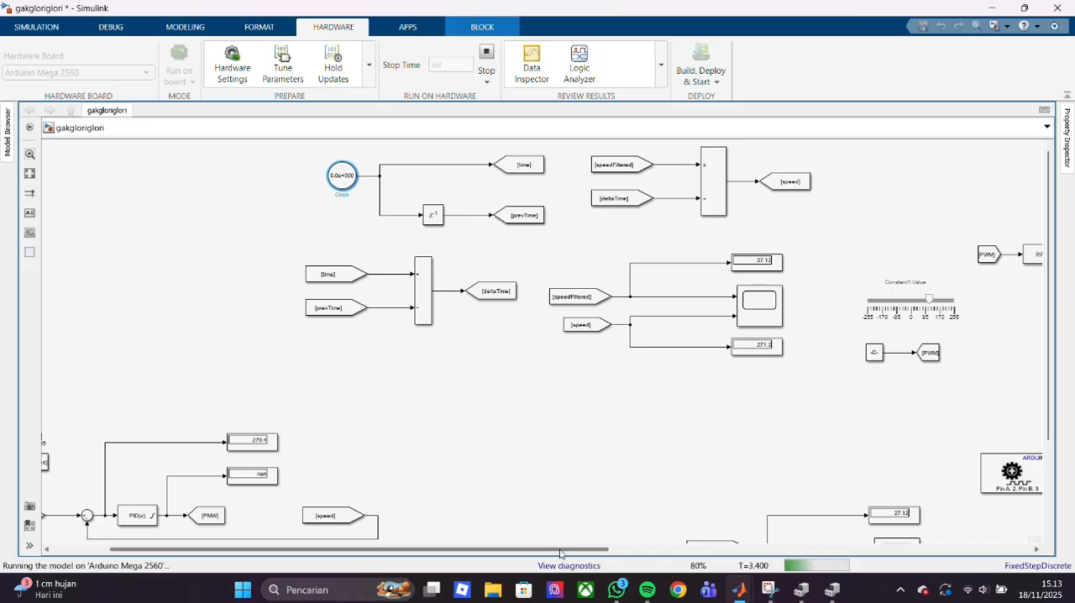
pyautogui.moveTo(561, 550); pyautogui.dragTo(955, 479)
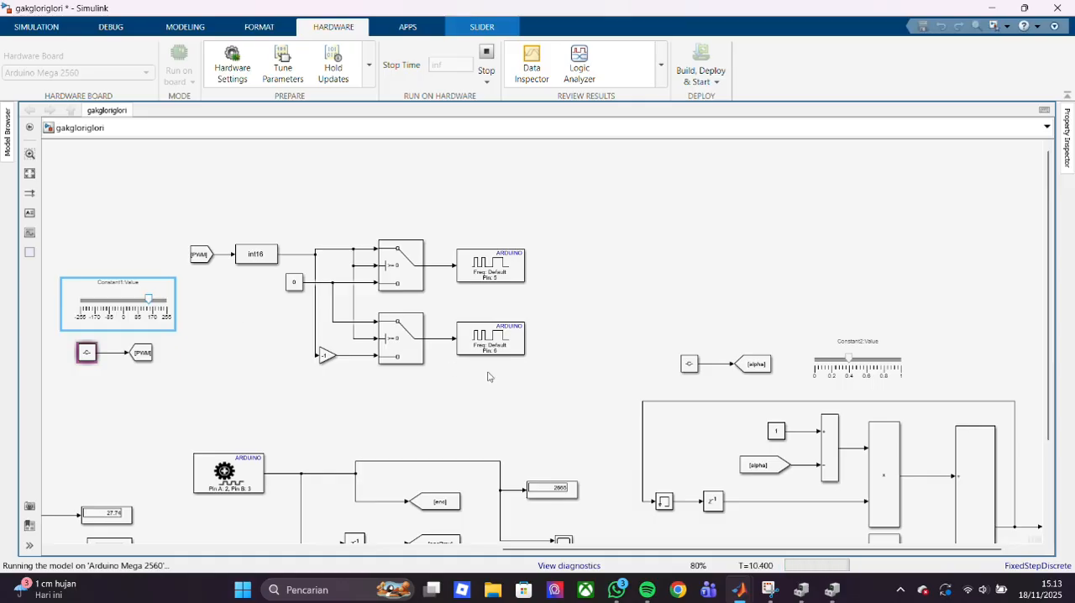
pyautogui.moveTo(850, 358); pyautogui.dragTo(867, 359)
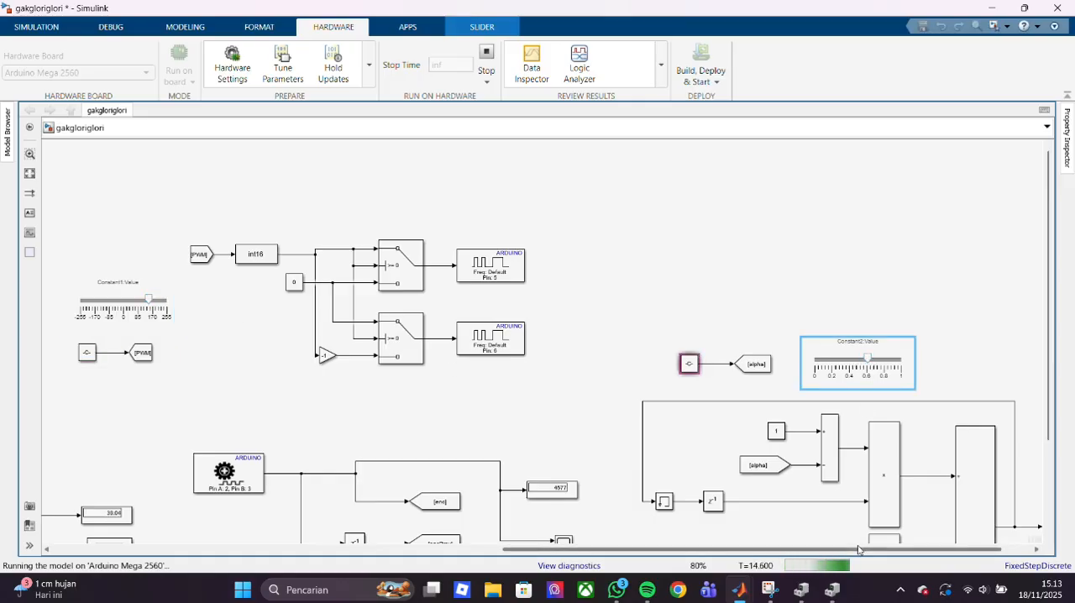
# - Inspect the Clock block, the speedFiltered and speed displays and the SPspeed slider with the PID section in the running model
pyautogui.moveTo(840, 549); pyautogui.dragTo(529, 549)
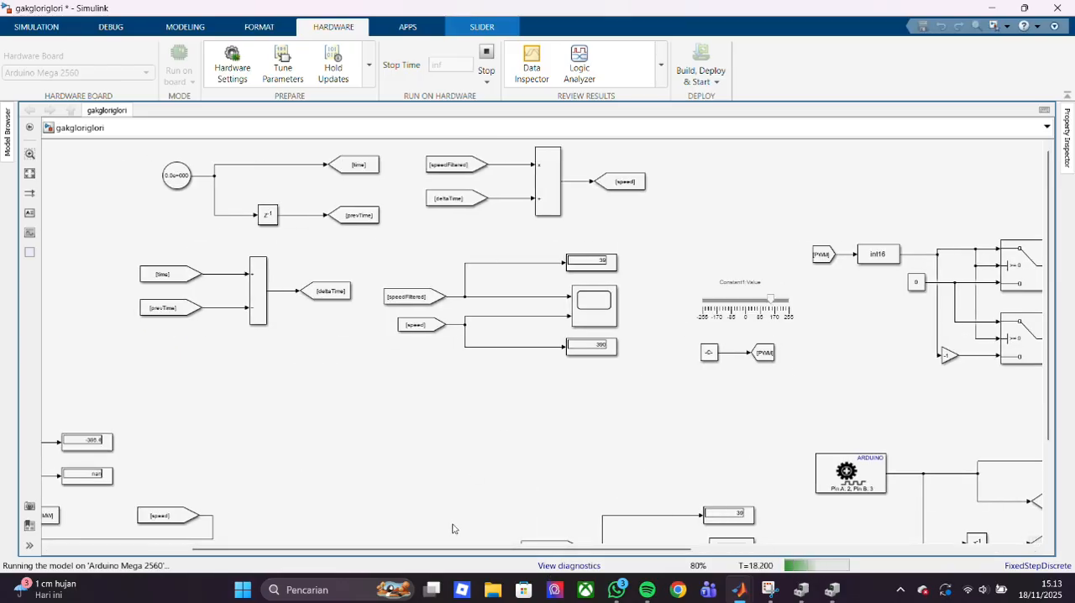
pyautogui.moveTo(427, 551); pyautogui.dragTo(390, 561)
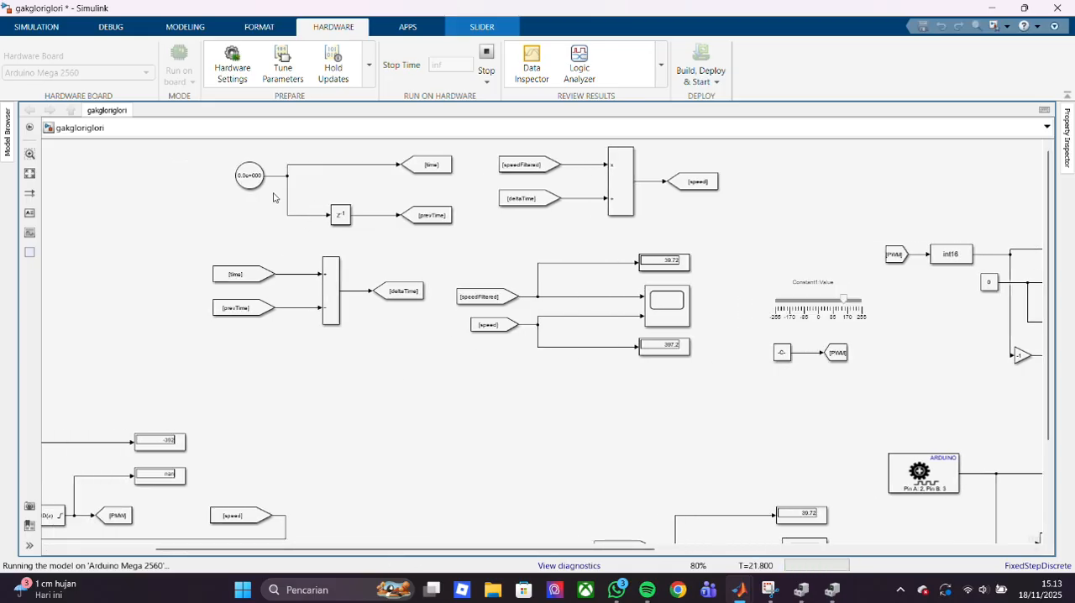
pyautogui.click(252, 178)
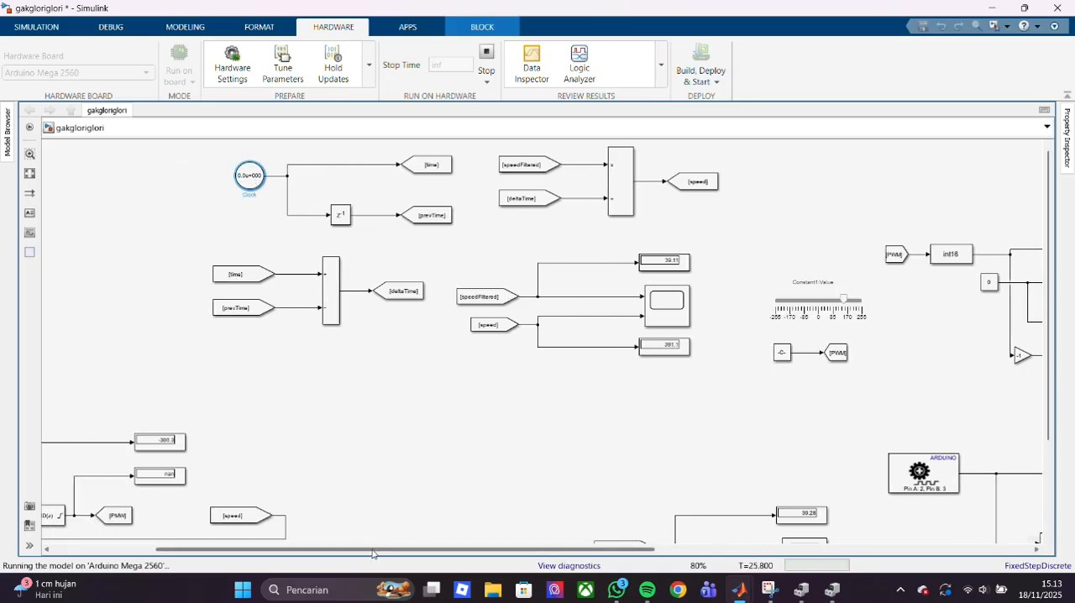
pyautogui.moveTo(373, 551); pyautogui.dragTo(271, 550)
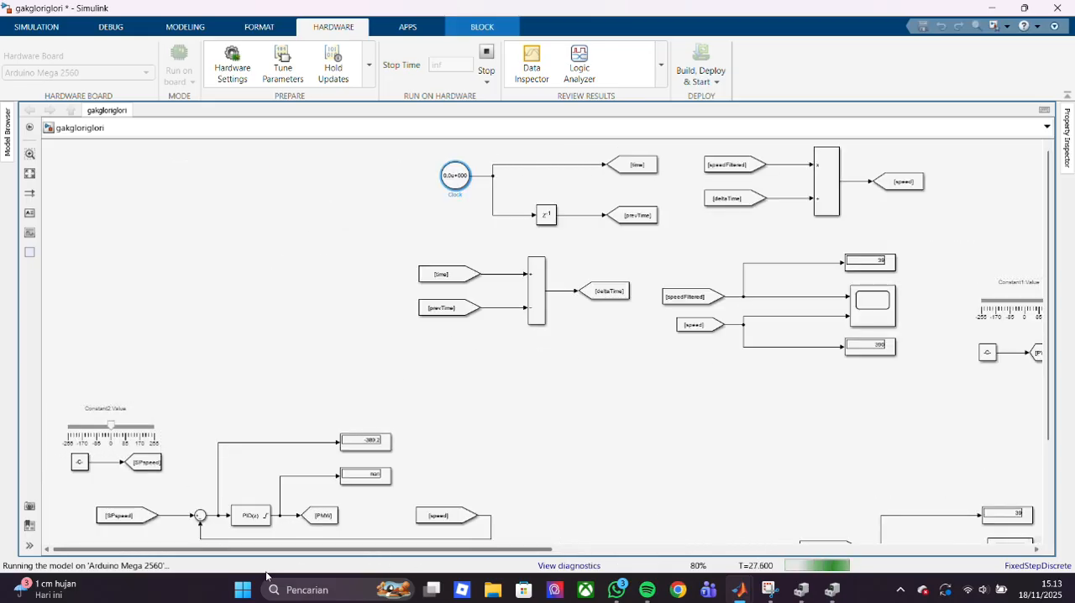
pyautogui.click(115, 433)
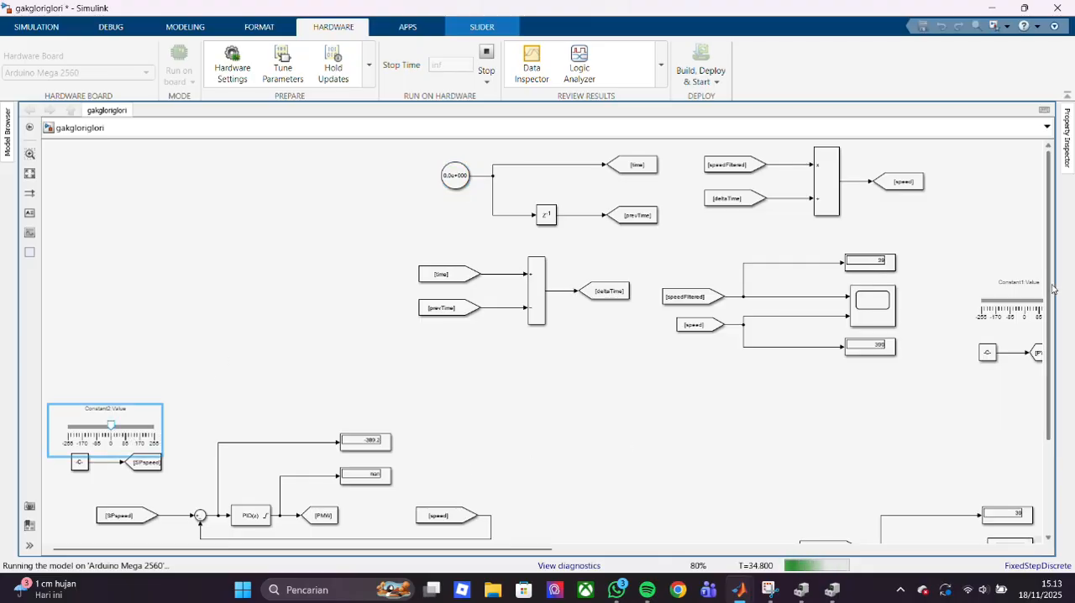
pyautogui.scroll(-5, 624, 443)
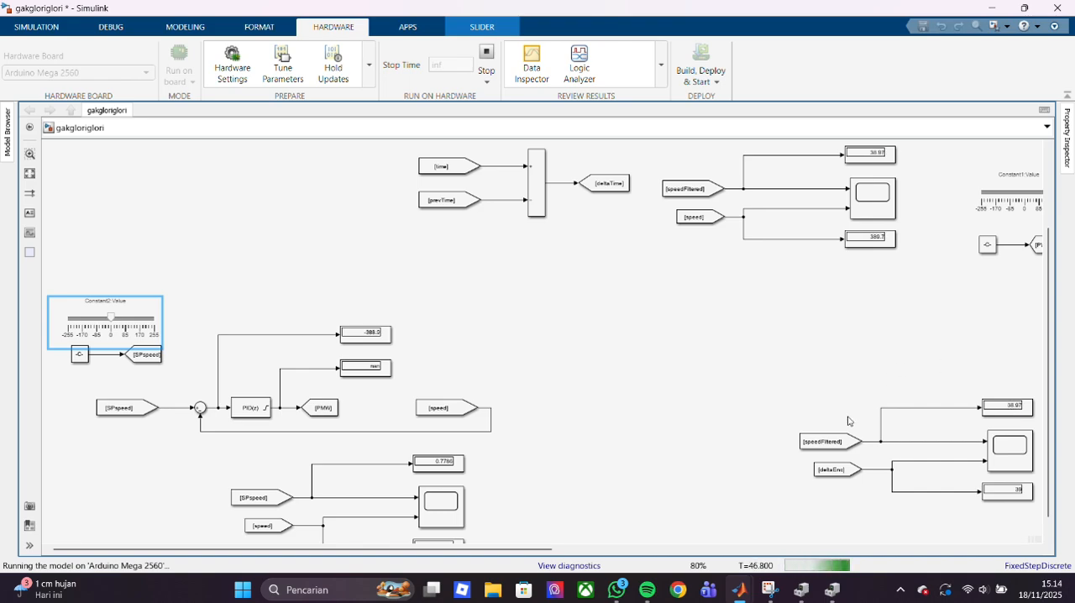
# - Examine the speedFiltered and deltaEnc signals on their scope with the axes scaled to fit, and close the scope
pyautogui.click(1011, 446)
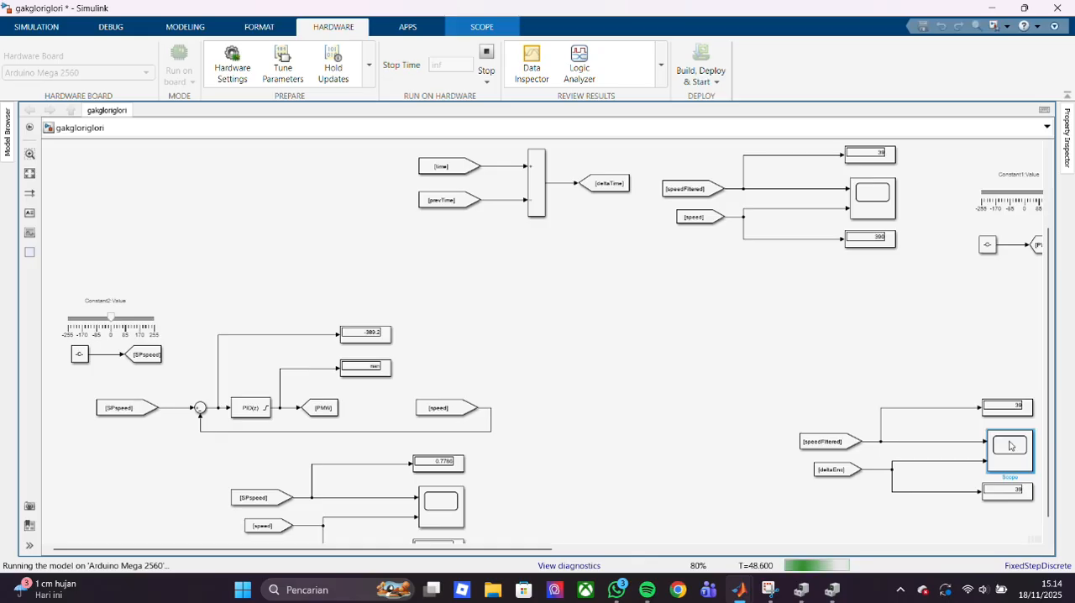
pyautogui.doubleClick(1010, 446)
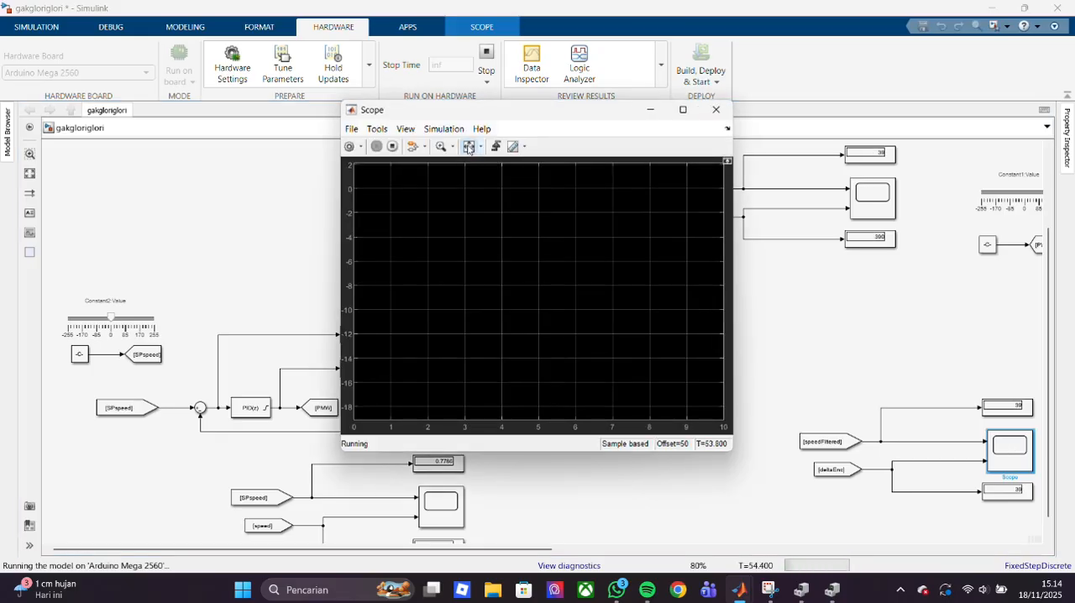
pyautogui.click(469, 147)
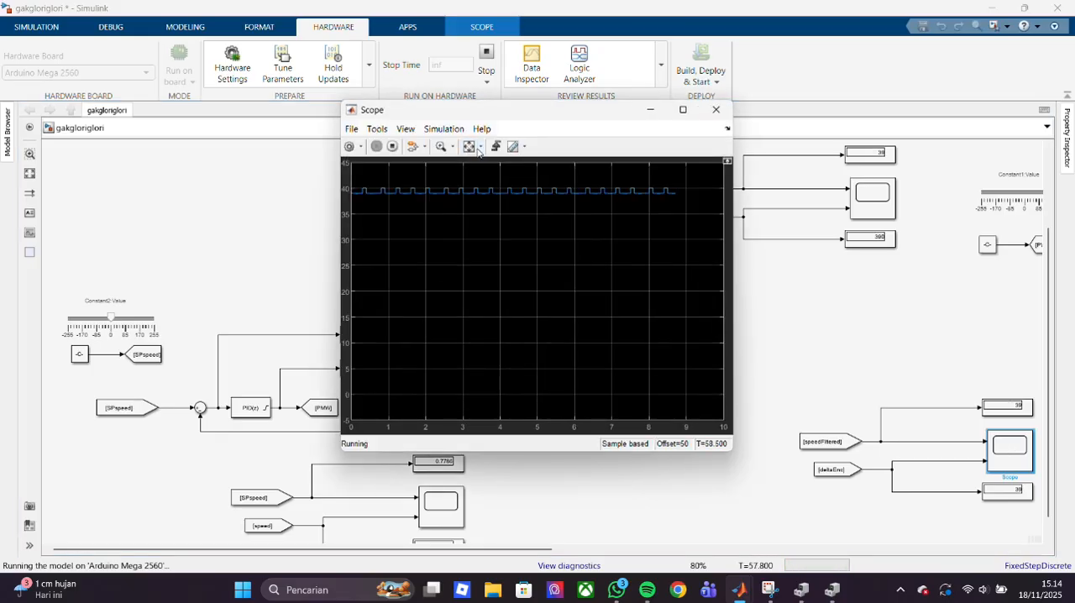
pyautogui.click(470, 148)
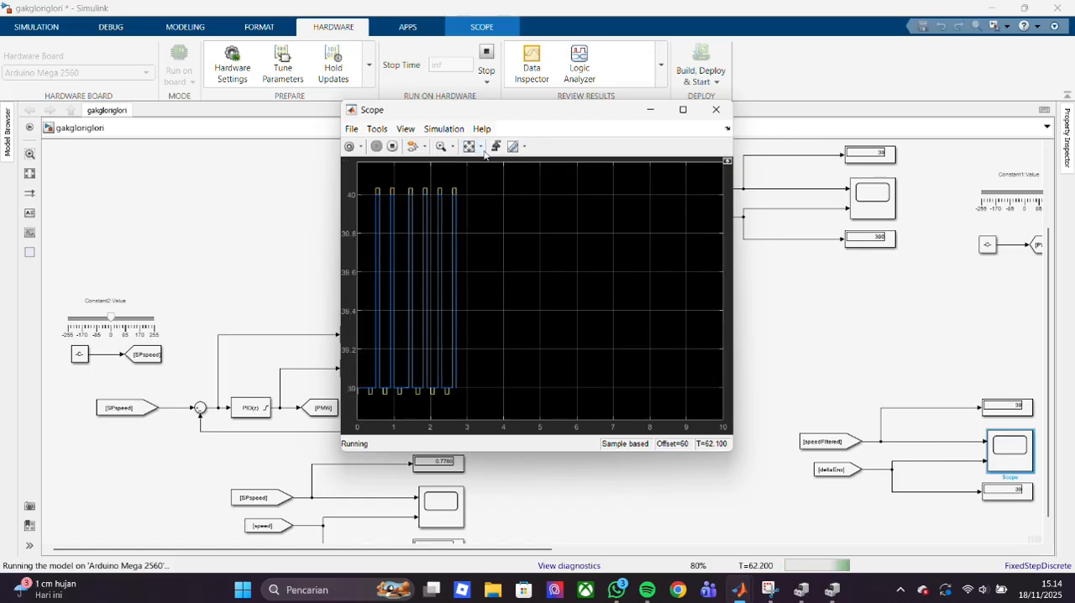
pyautogui.click(716, 109)
# - Compare the speedFiltered and speed signals on Scope2 with the axes scaled to fit, and close the scope
pyautogui.click(878, 202)
pyautogui.doubleClick(878, 202)
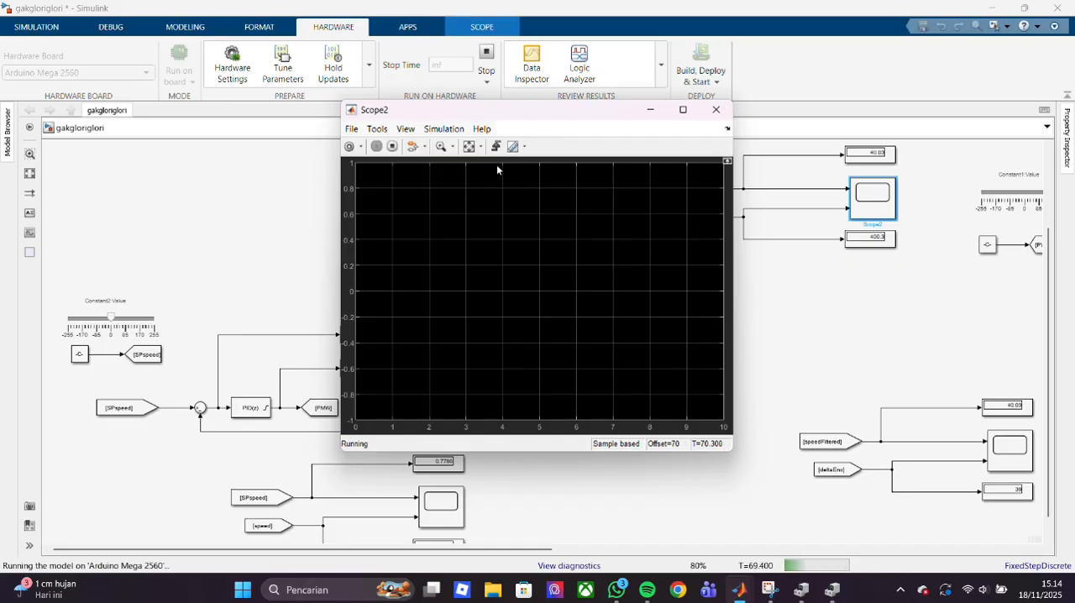
pyautogui.click(471, 148)
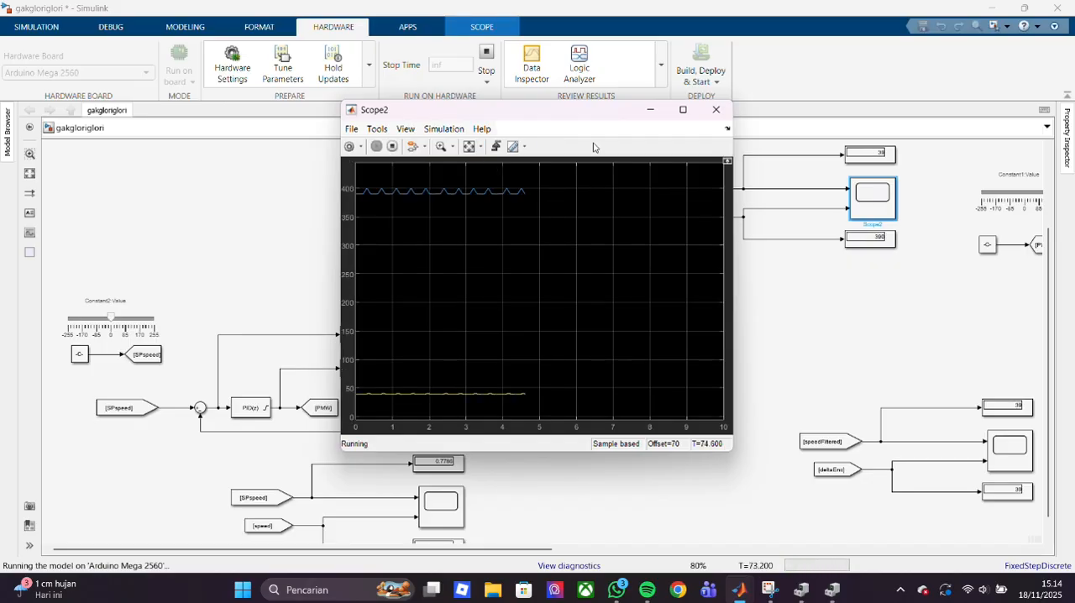
pyautogui.click(715, 109)
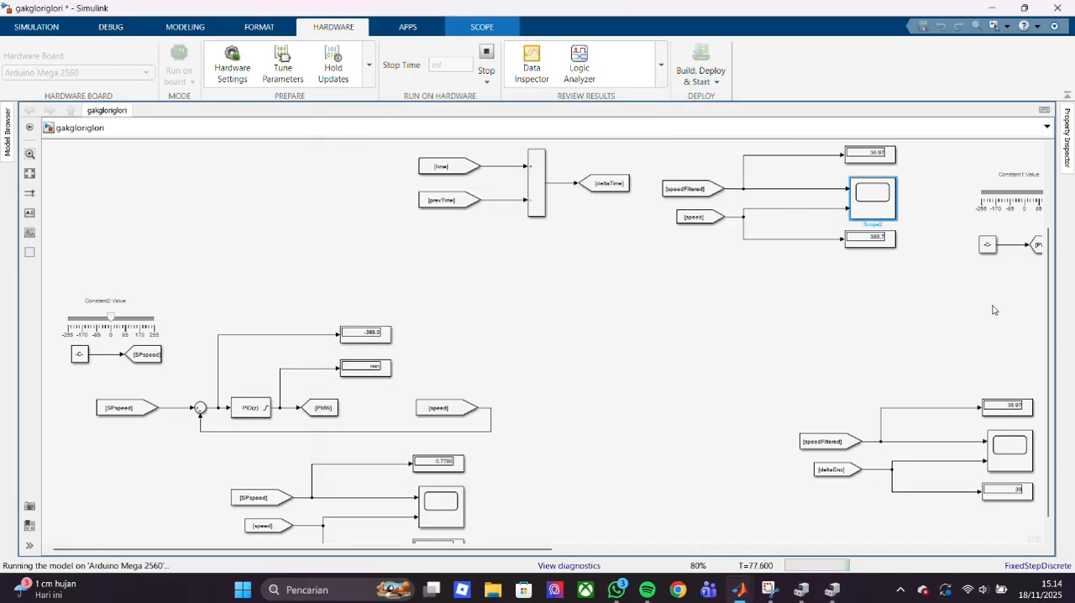
pyautogui.scroll(2, 1044, 267)
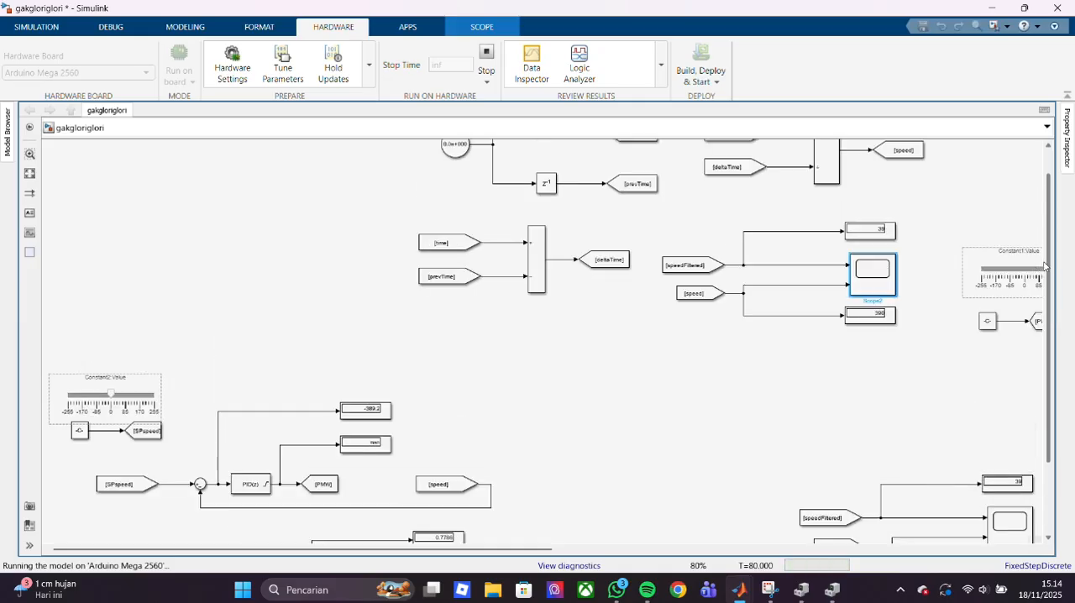
pyautogui.doubleClick(866, 275)
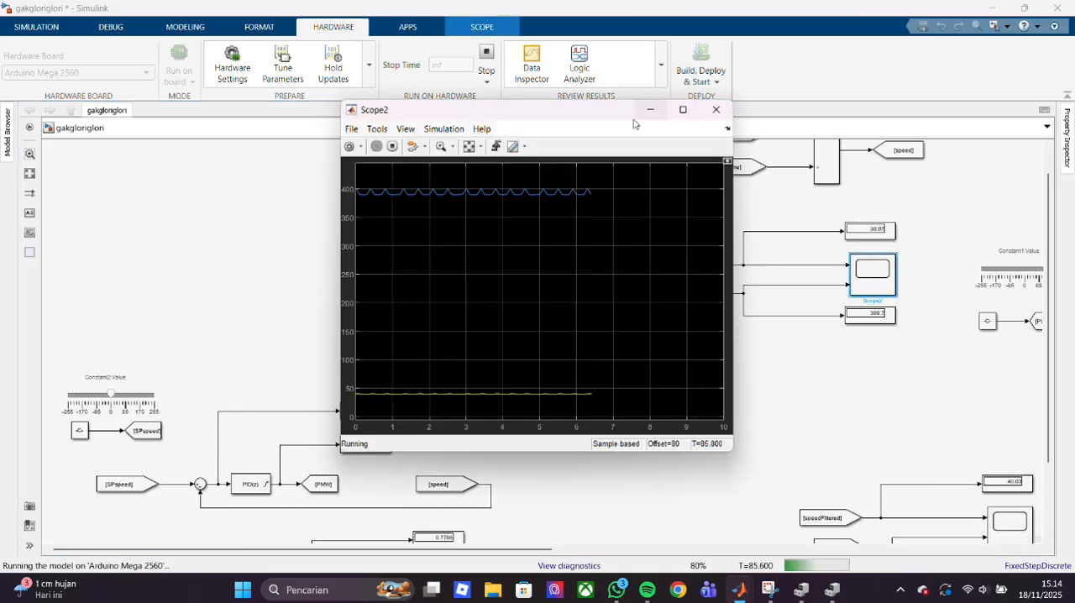
pyautogui.click(715, 110)
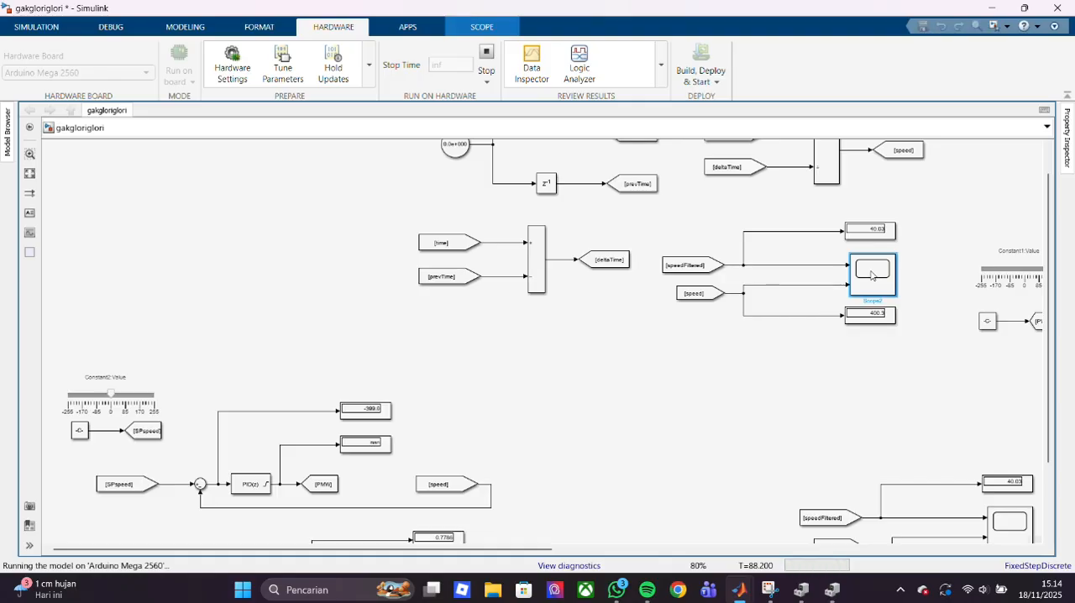
# - Return to the time section of the running model and select the Clock block to check its output
pyautogui.rightClick(871, 275)
pyautogui.click(730, 356)
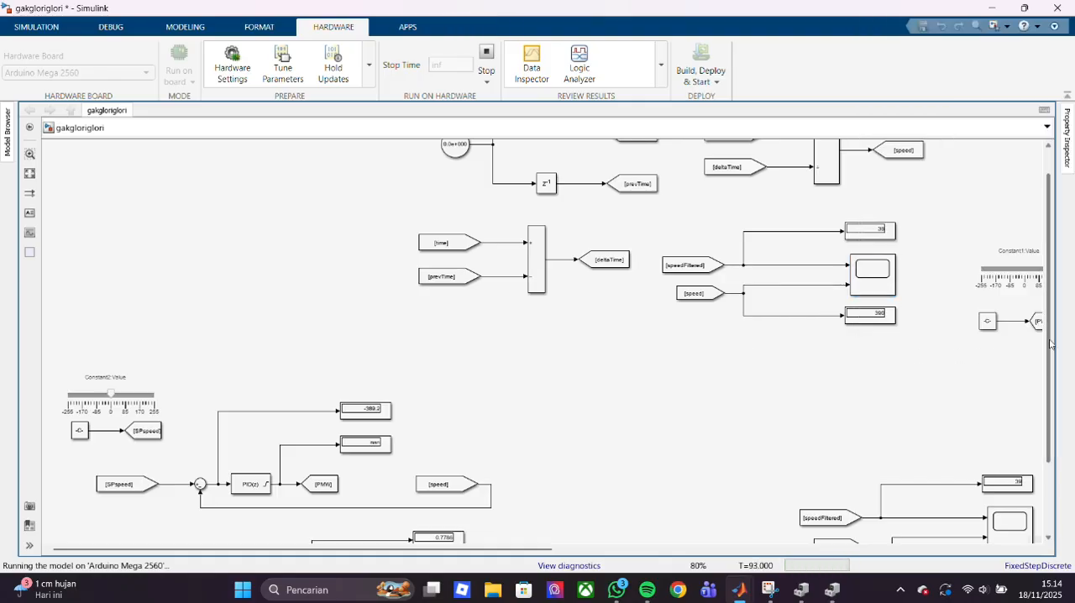
pyautogui.scroll(1, 1050, 342)
pyautogui.click(461, 183)
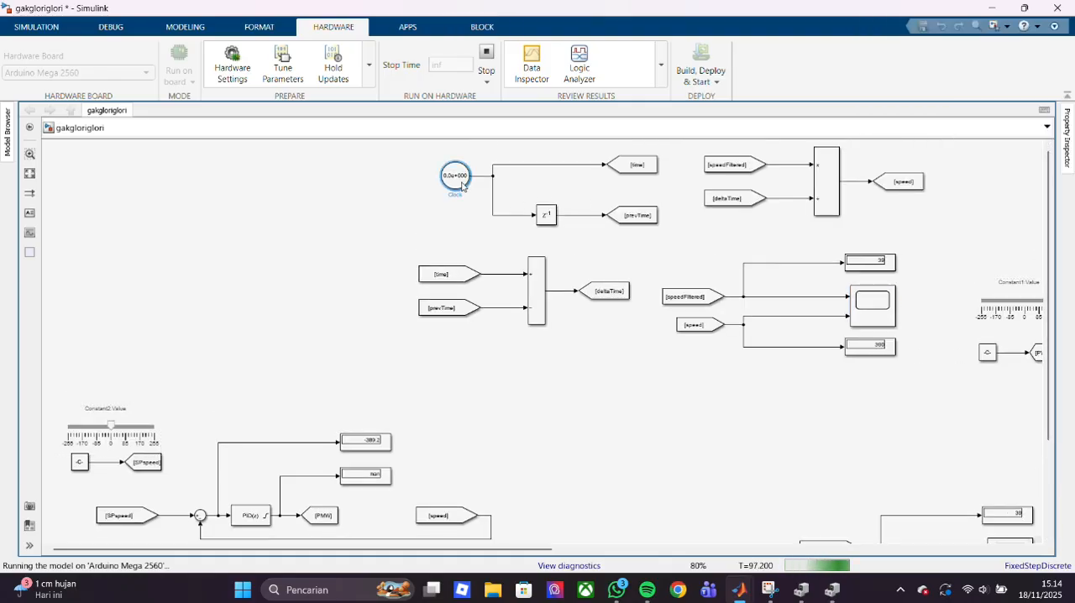
pyautogui.rightClick(462, 185)
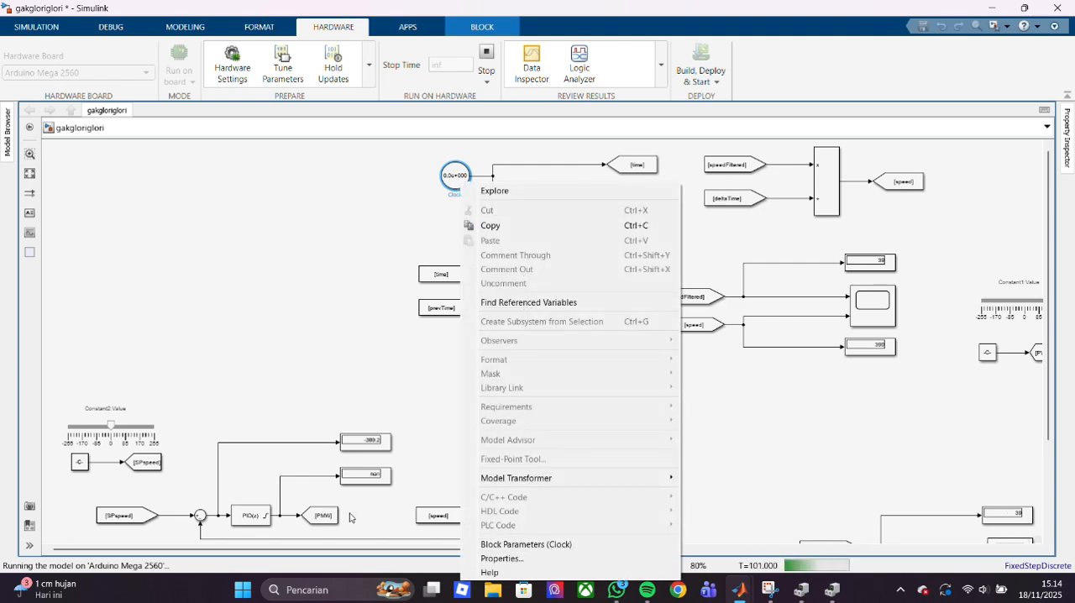
pyautogui.click(350, 402)
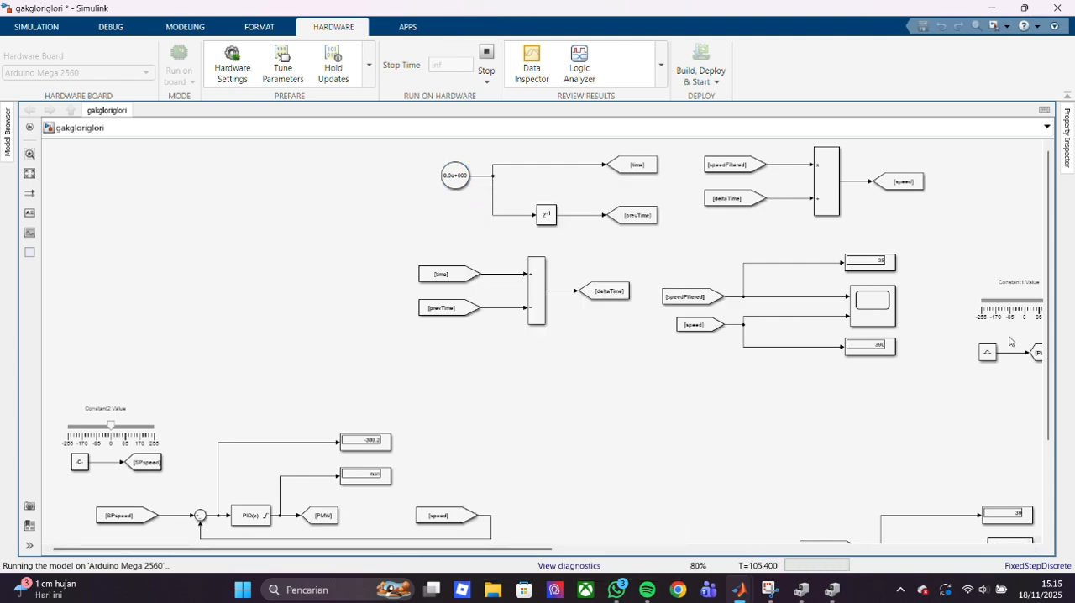
# - Examine the SPspeed and speed signals on Scope3 in the running model, and close the scope
pyautogui.scroll(-3, 1010, 341)
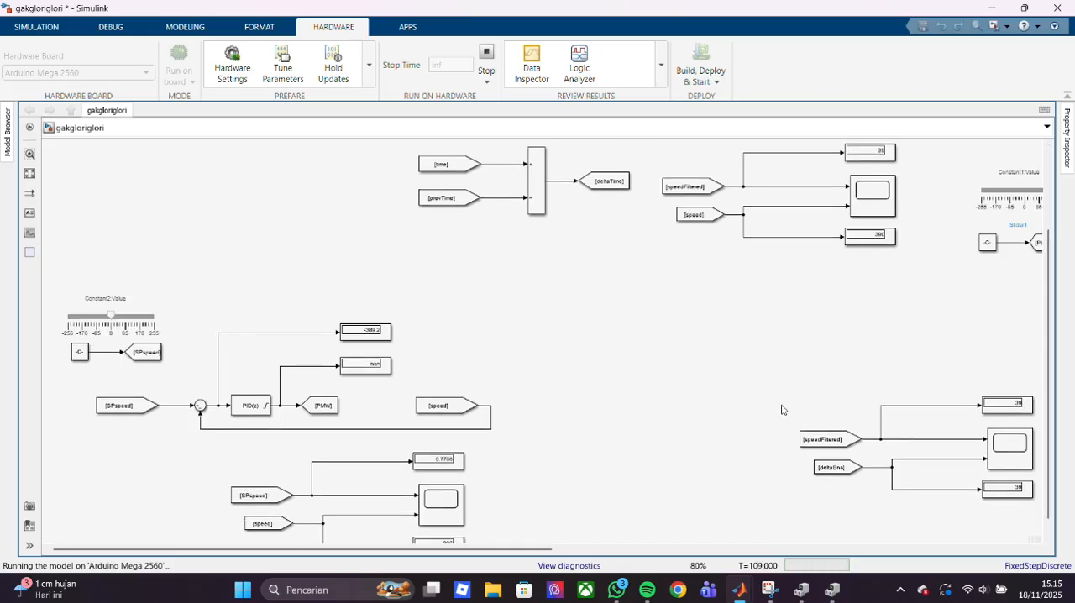
pyautogui.click(436, 520)
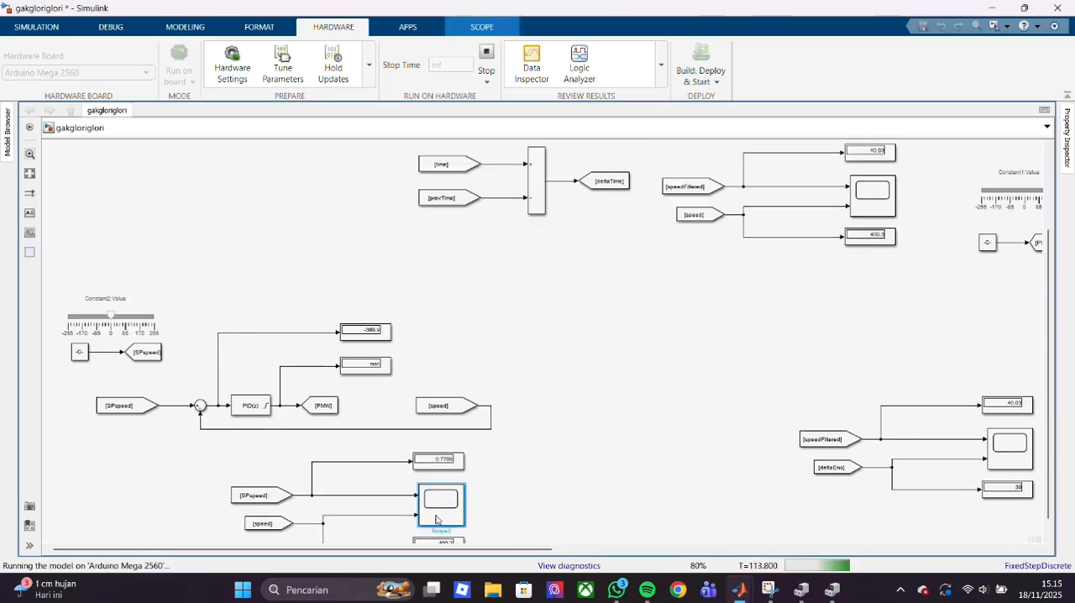
pyautogui.doubleClick(436, 520)
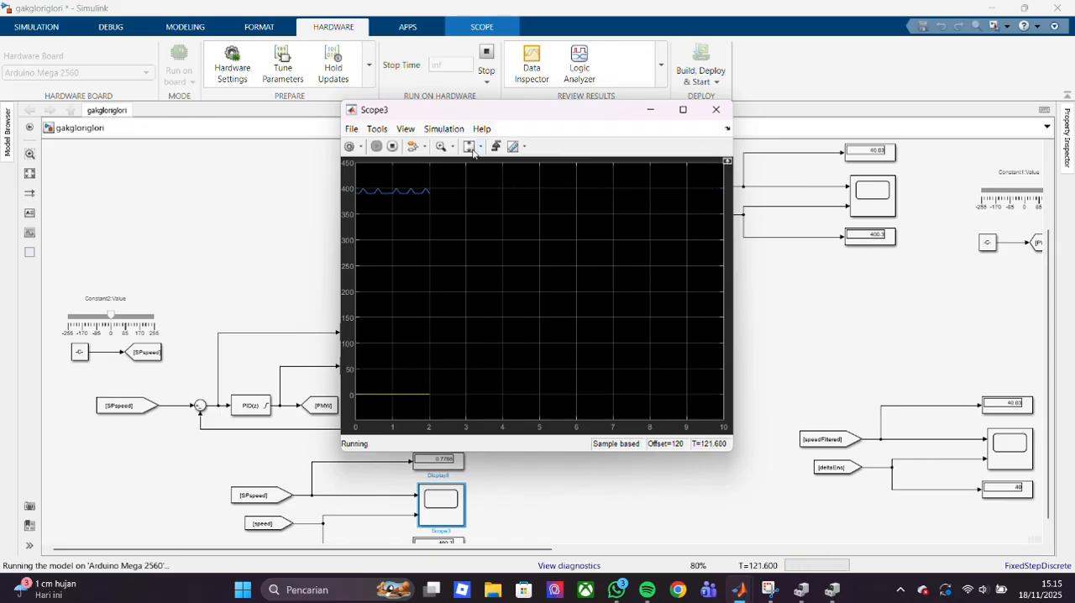
pyautogui.click(683, 109)
pyautogui.click(1024, 8)
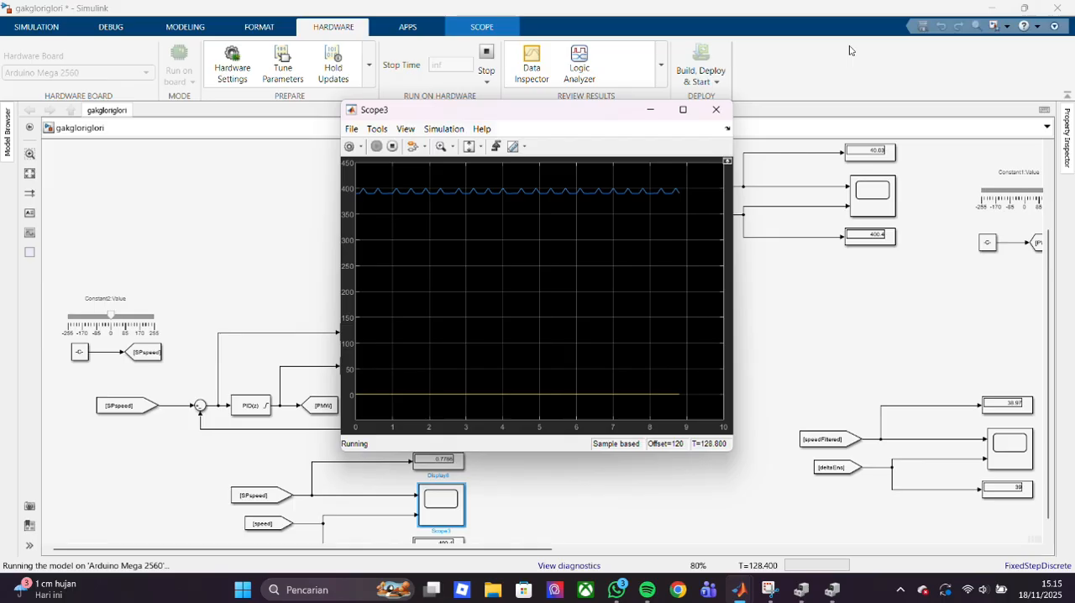
pyautogui.click(712, 114)
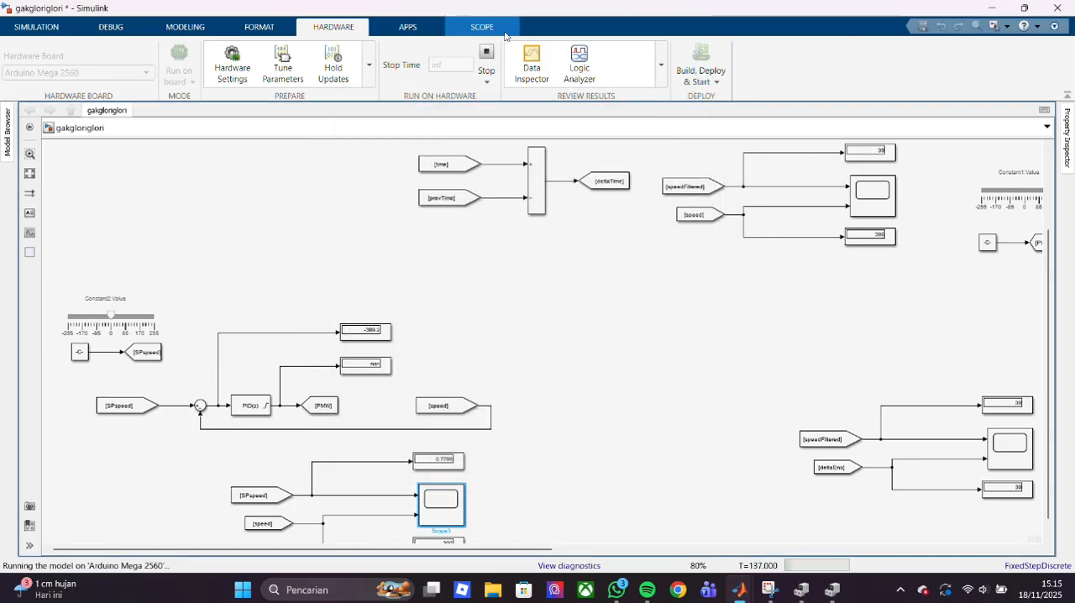
# - Stop the run on the Arduino board and return to the time and deltaTime section of the model
pyautogui.click(487, 58)
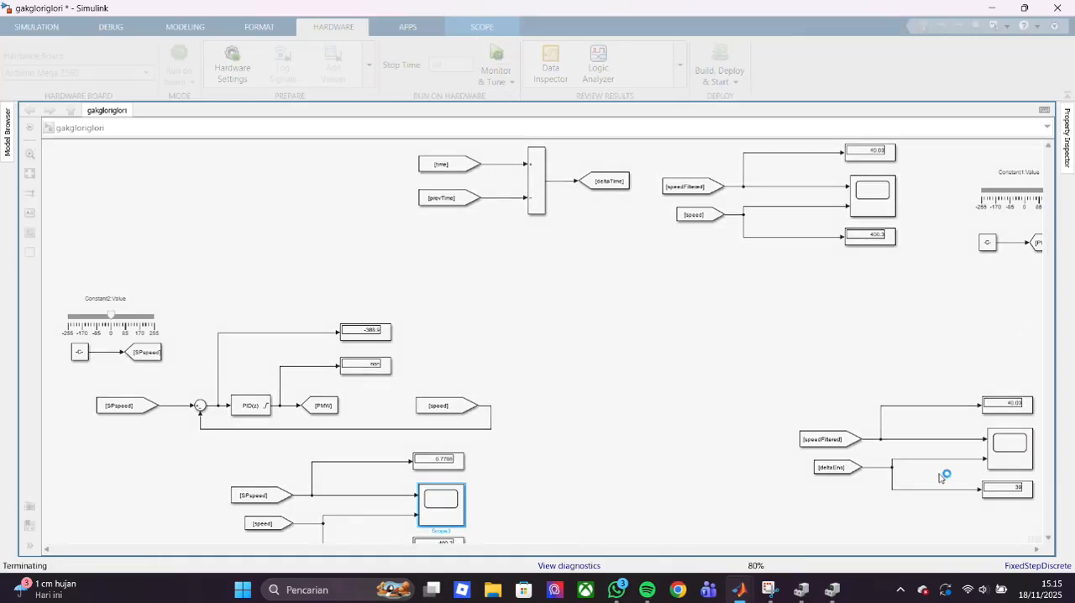
pyautogui.hscroll(5, 462, 537)
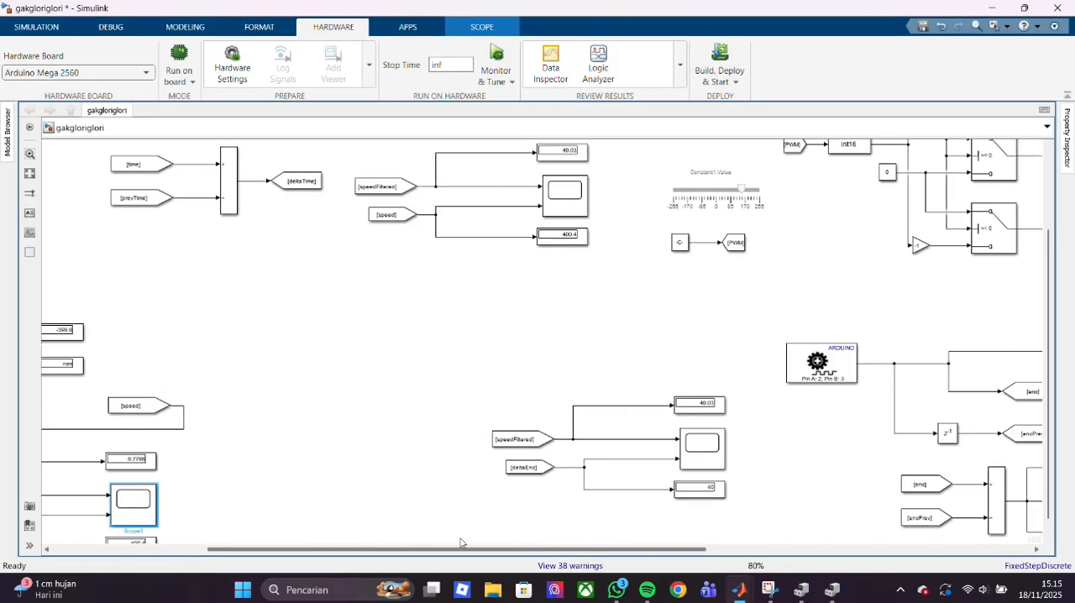
pyautogui.hscroll(1, 496, 541)
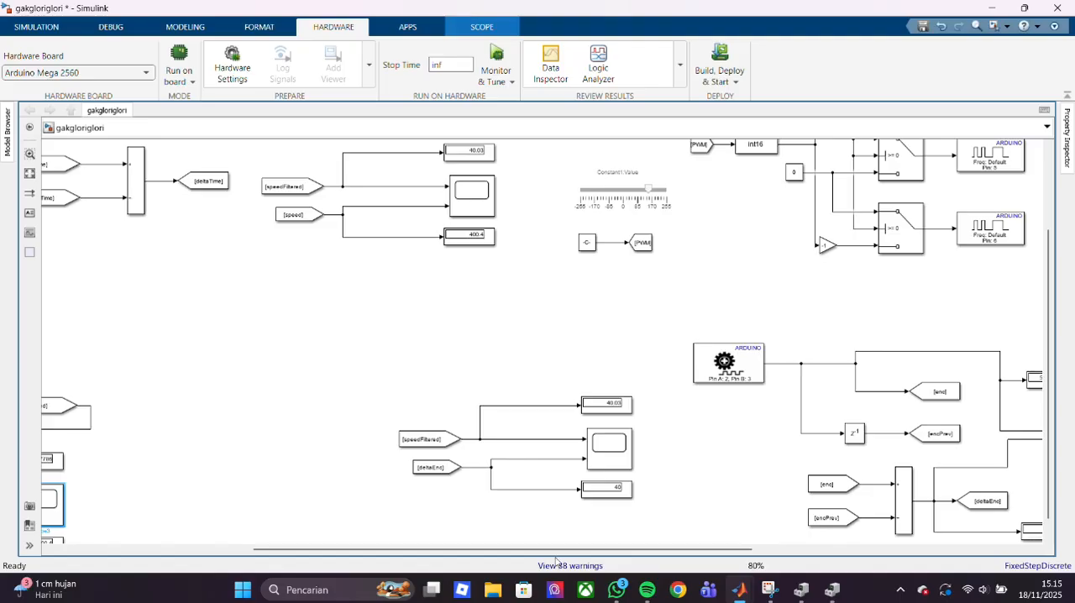
pyautogui.moveTo(556, 550); pyautogui.dragTo(421, 552)
pyautogui.scroll(3, 453, 154)
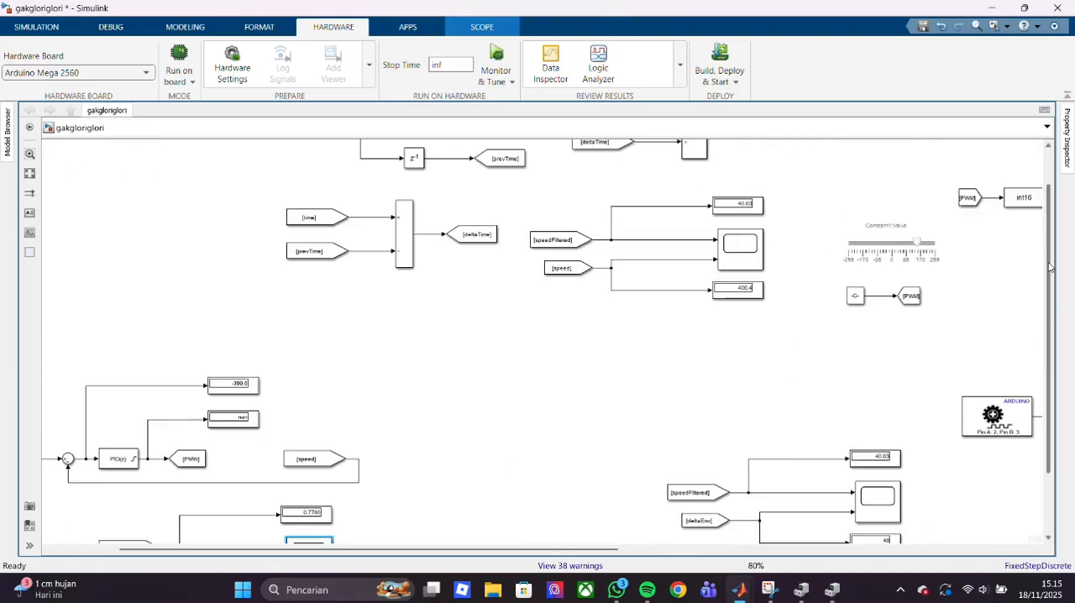
# - Open the Library Browser and look through the Simulink Dashboard blocks, expanding Automotive Indicator Lamps, Basic Shape Icons and Customizable Blocks
pyautogui.click(67, 27)
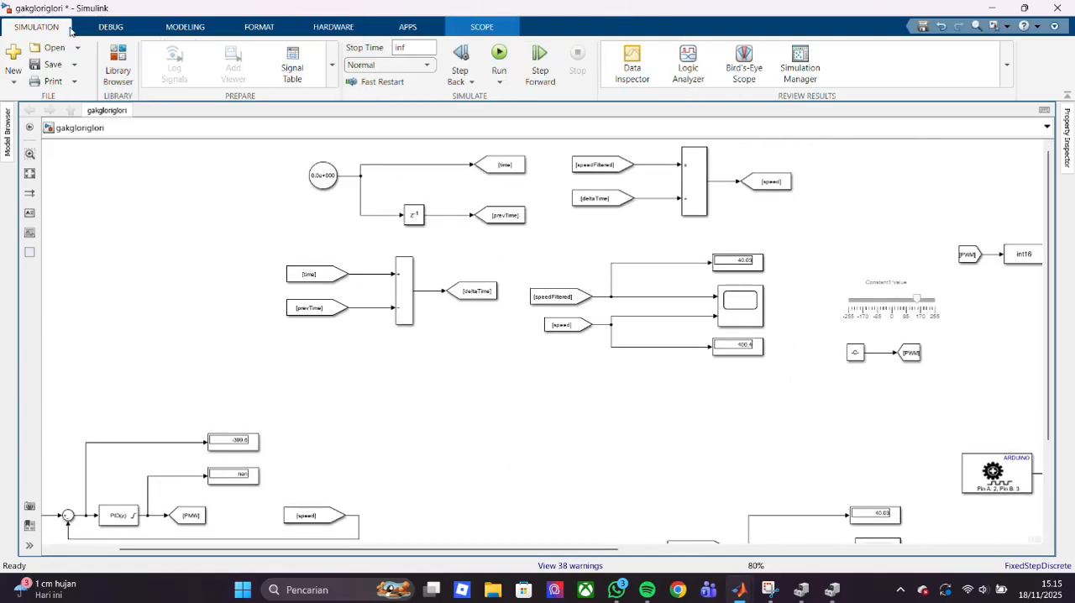
pyautogui.click(117, 68)
pyautogui.moveTo(217, 303); pyautogui.dragTo(210, 128)
pyautogui.scroll(-2, 194, 274)
pyautogui.scroll(1, 192, 274)
pyautogui.scroll(-10, 192, 273)
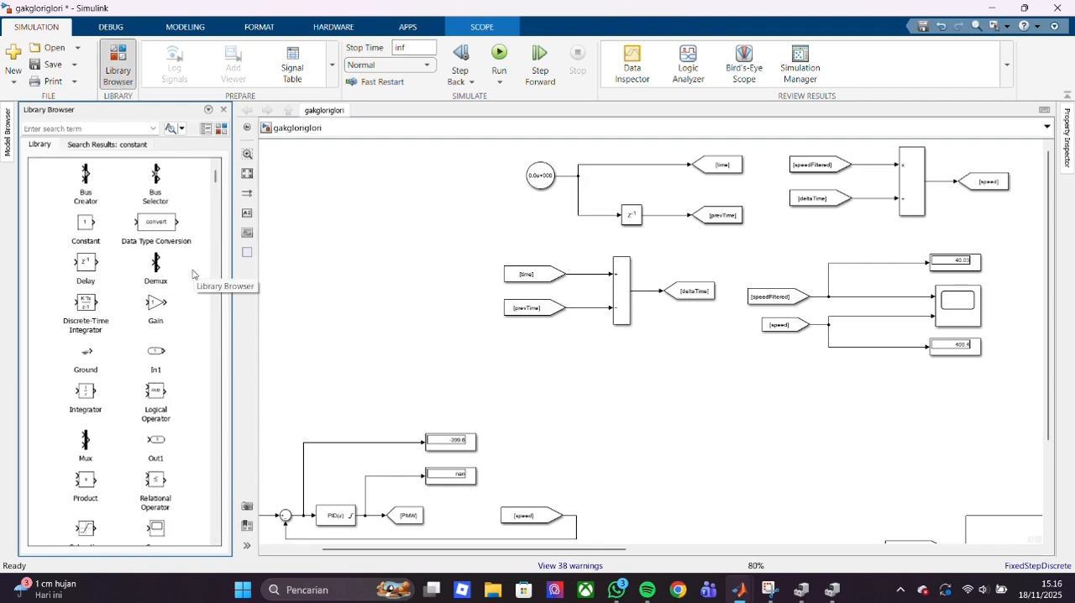
pyautogui.scroll(-8, 192, 274)
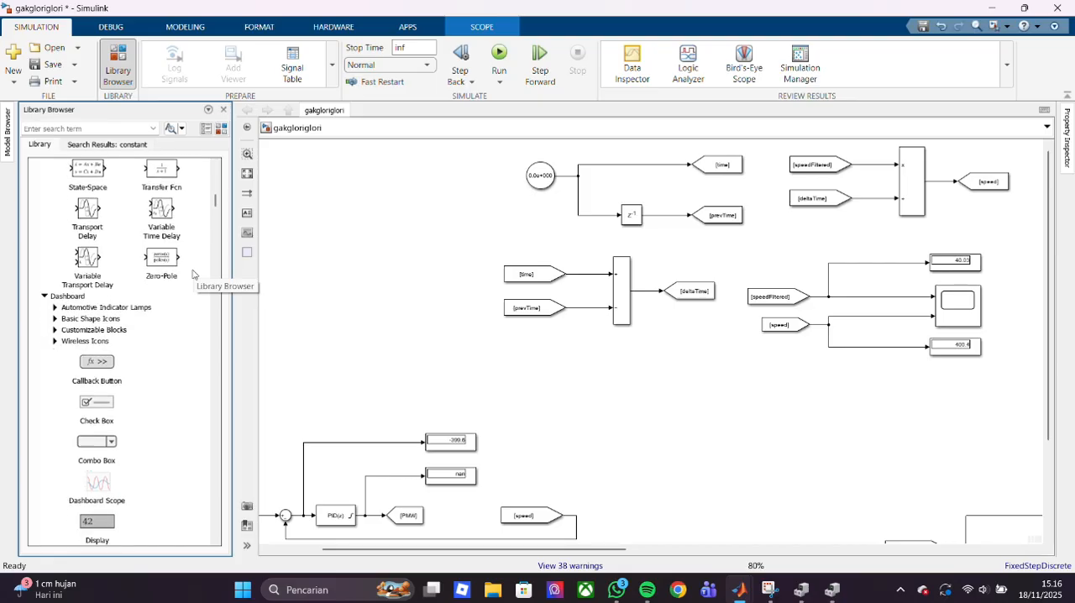
pyautogui.click(130, 310)
pyautogui.click(130, 310)
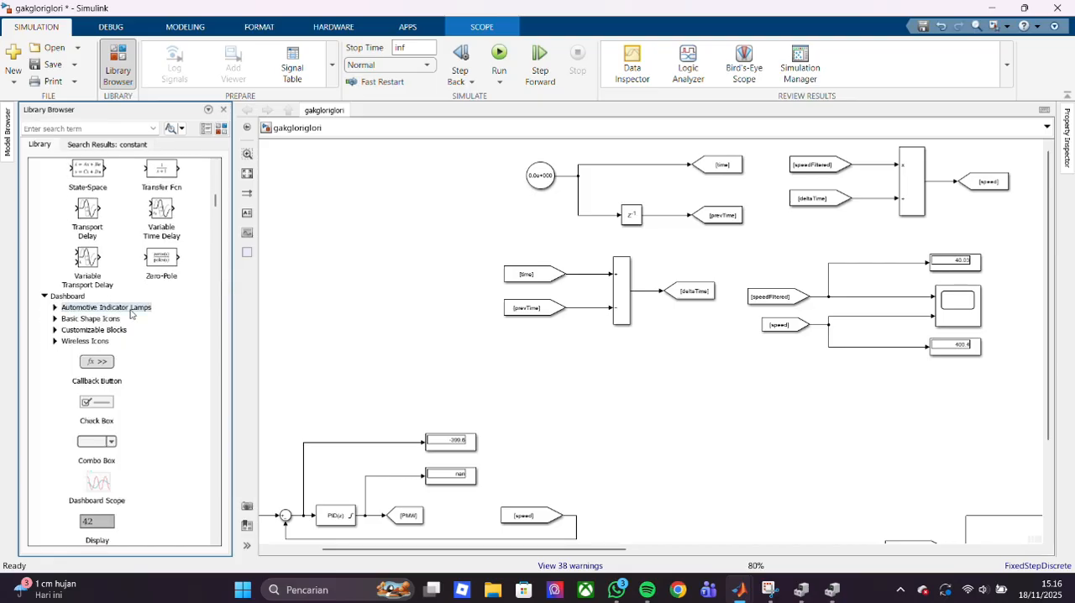
pyautogui.click(55, 308)
pyautogui.scroll(-20, 54, 315)
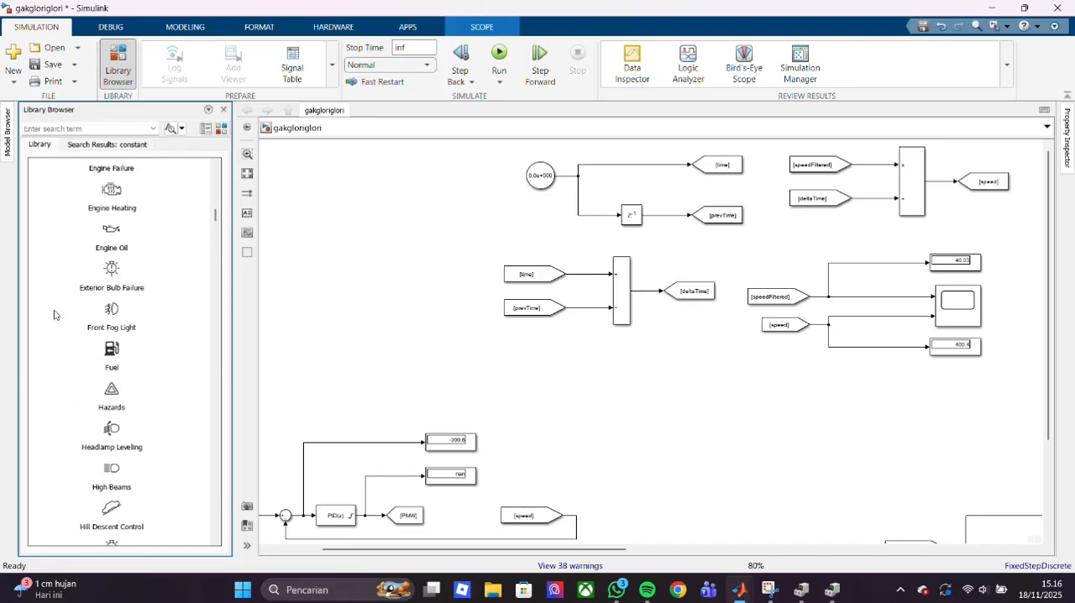
pyautogui.scroll(-10, 54, 315)
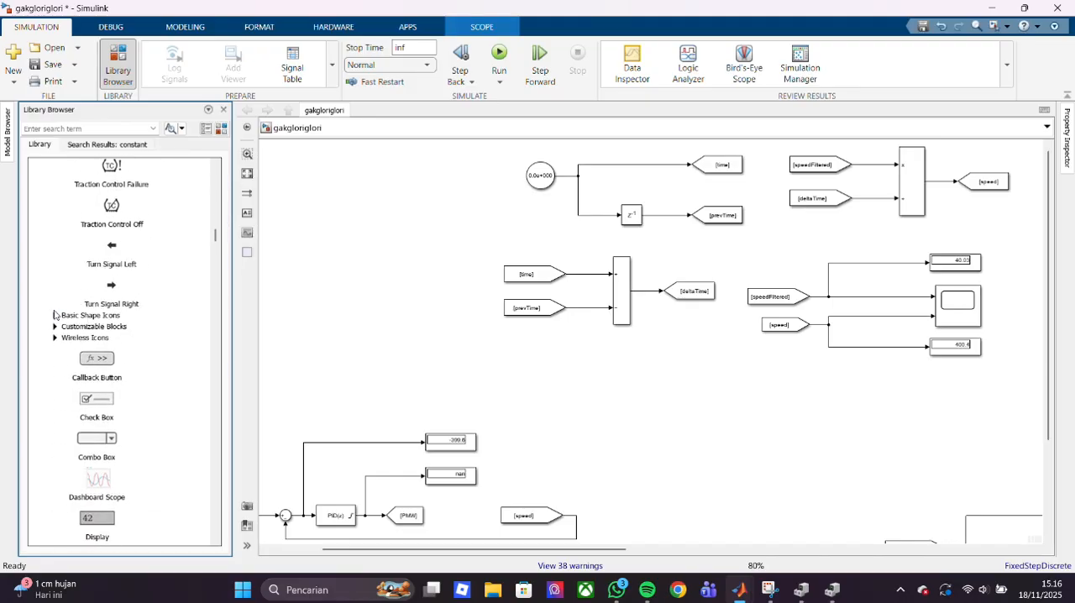
pyautogui.click(55, 314)
pyautogui.scroll(-10, 55, 315)
pyautogui.click(56, 321)
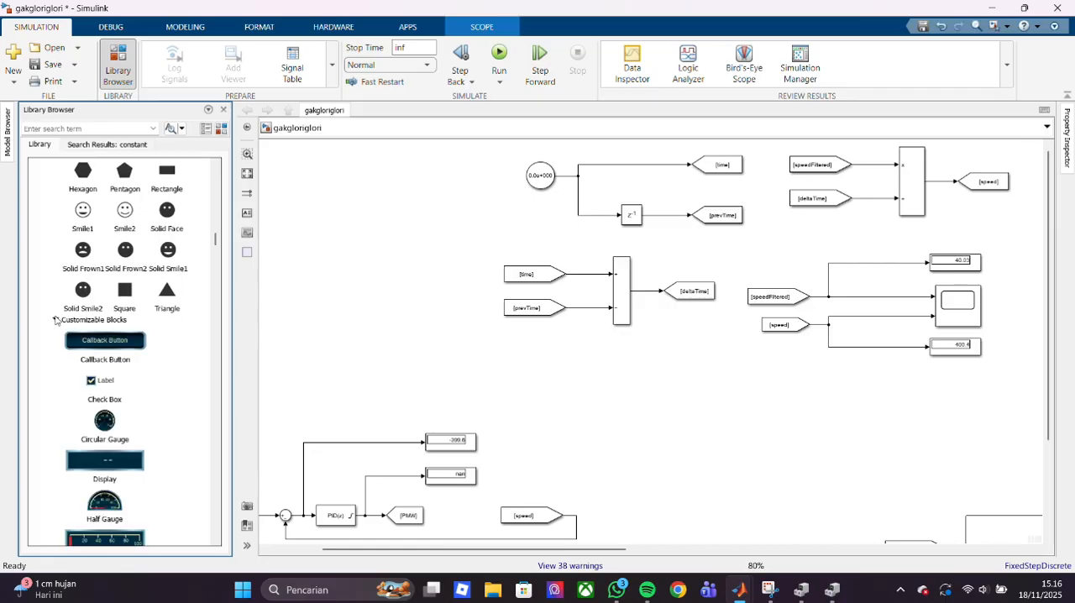
pyautogui.scroll(-1, 55, 325)
# - Look through the remaining Simulink block groups, from Discrete and Math Operations through Sources and User-Defined Functions, down to the toolbox list
pyautogui.scroll(-10, 55, 329)
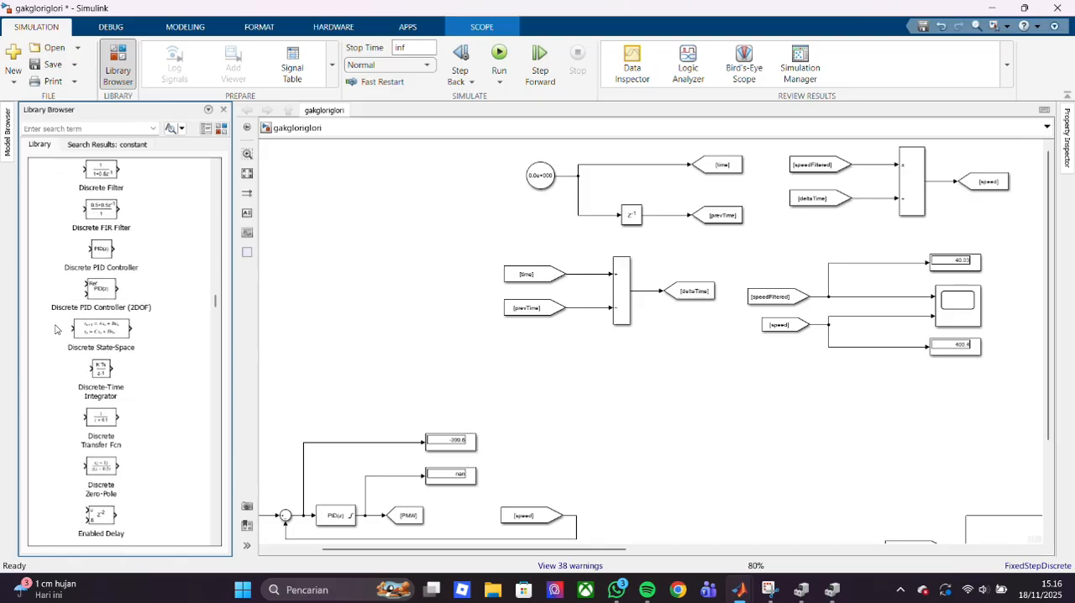
pyautogui.scroll(-15, 56, 329)
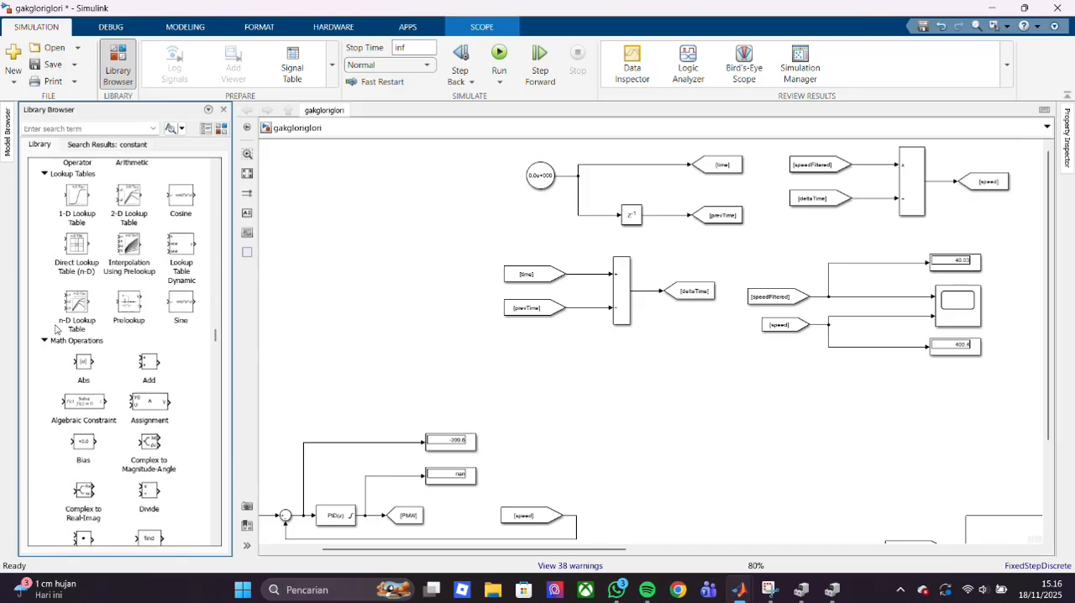
pyautogui.scroll(-15, 56, 329)
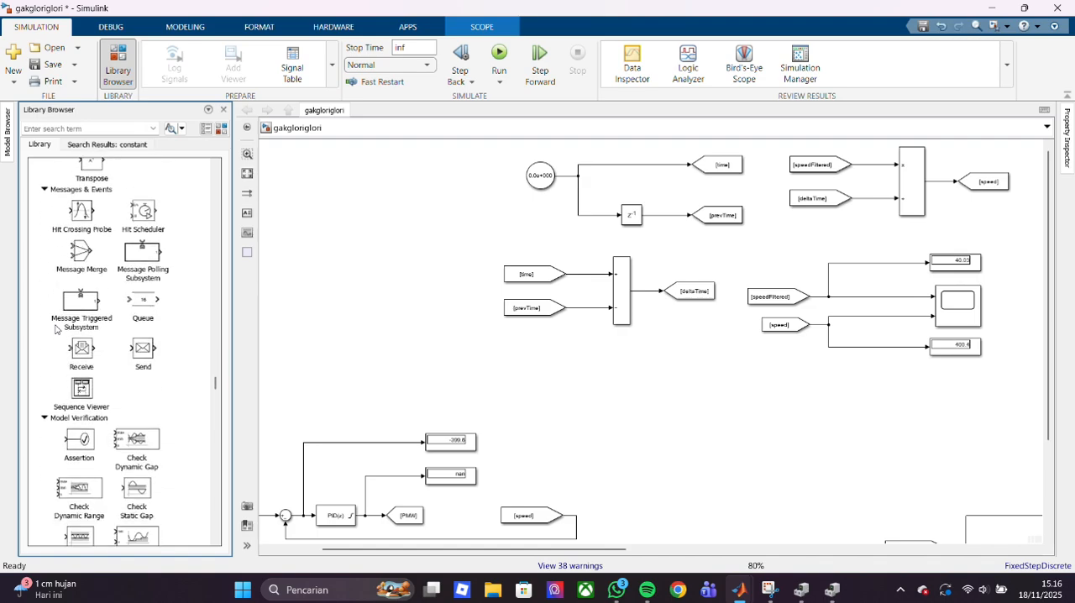
pyautogui.scroll(-15, 56, 329)
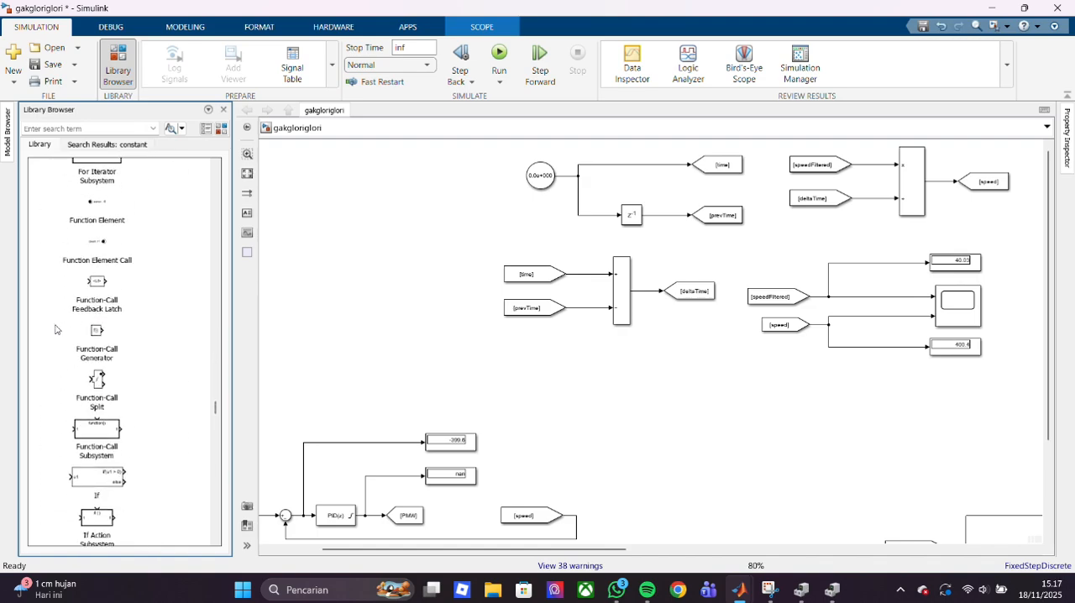
pyautogui.scroll(-15, 55, 329)
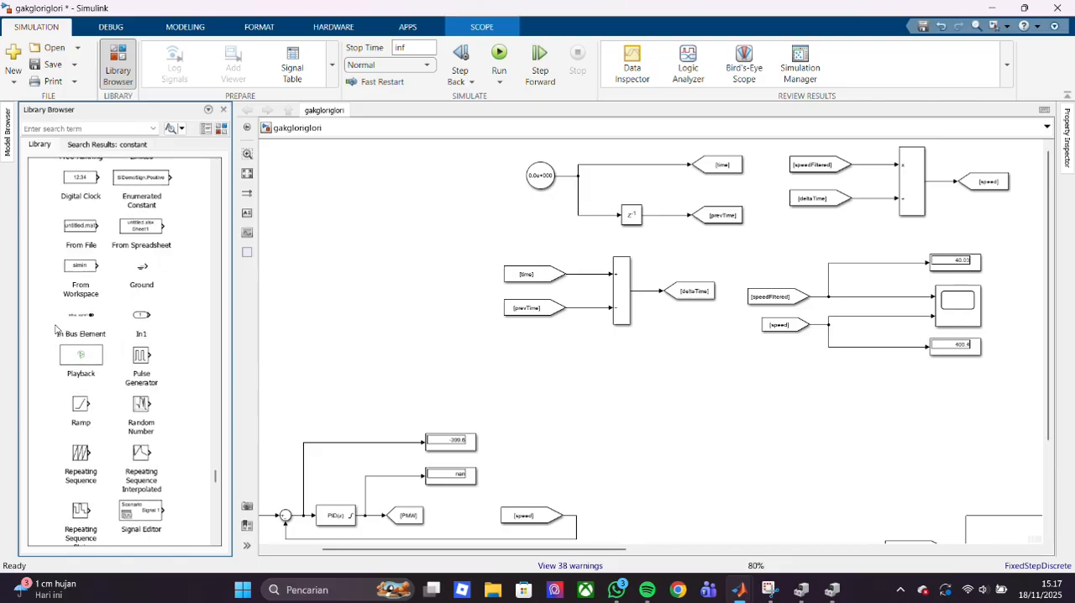
pyautogui.scroll(-10, 56, 328)
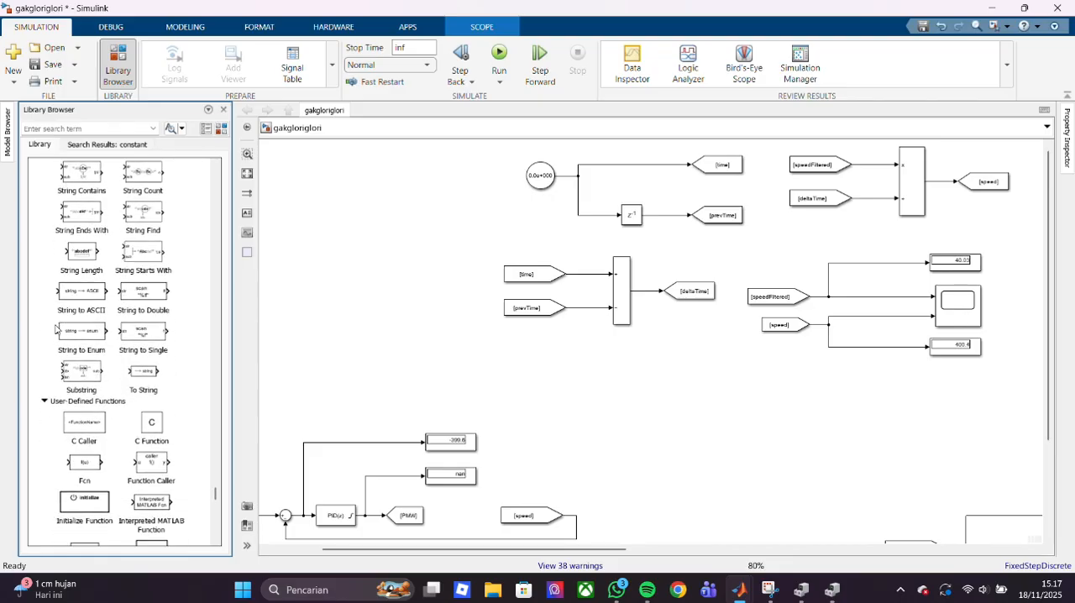
pyautogui.scroll(-1, 56, 328)
pyautogui.scroll(3, 55, 328)
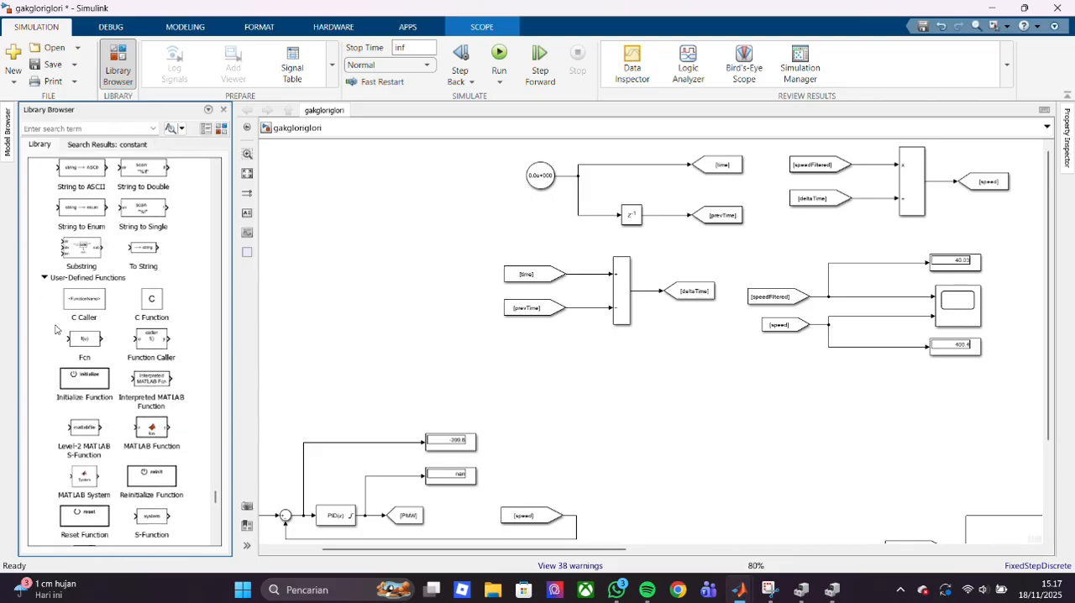
pyautogui.scroll(-6, 56, 328)
pyautogui.scroll(-8, 55, 328)
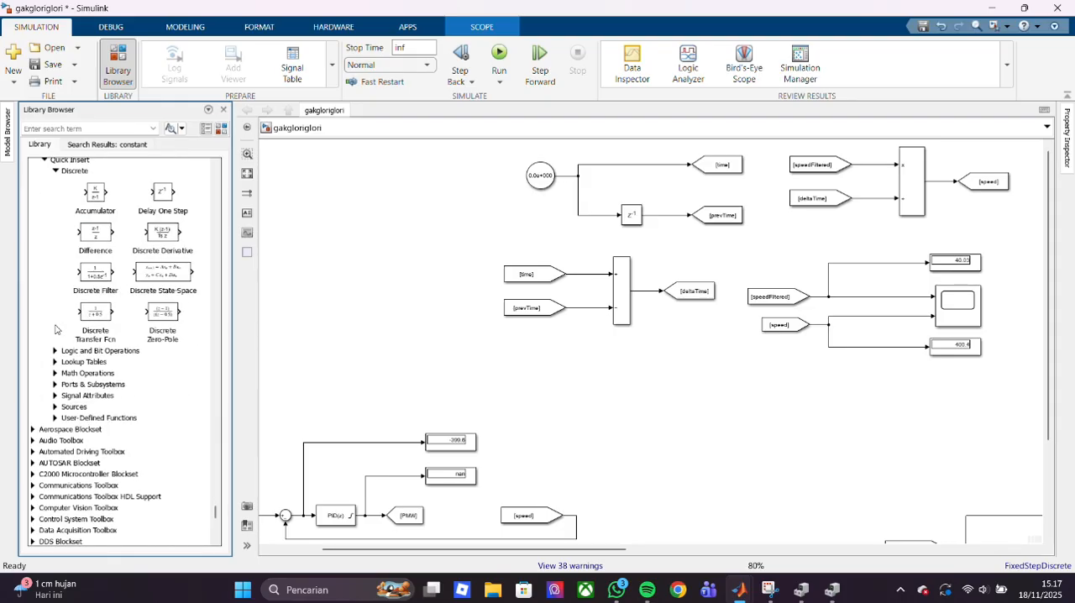
pyautogui.scroll(-5, 56, 328)
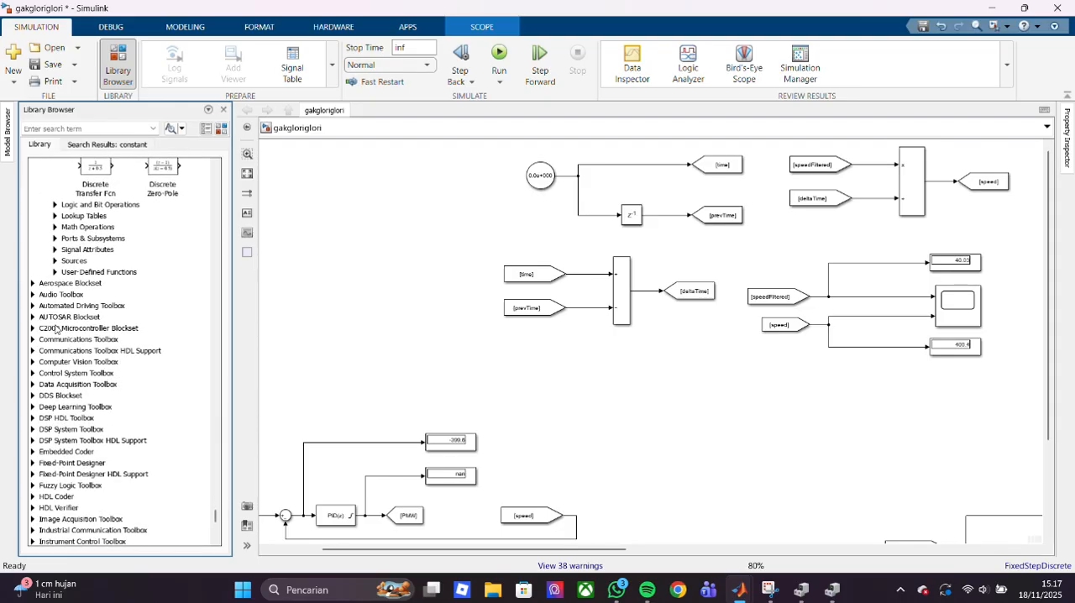
# - Look through the Arduino support package blocks, expanding the Communication, Ethernet Shield, Sensors and Utilities groups
pyautogui.scroll(-5, 56, 328)
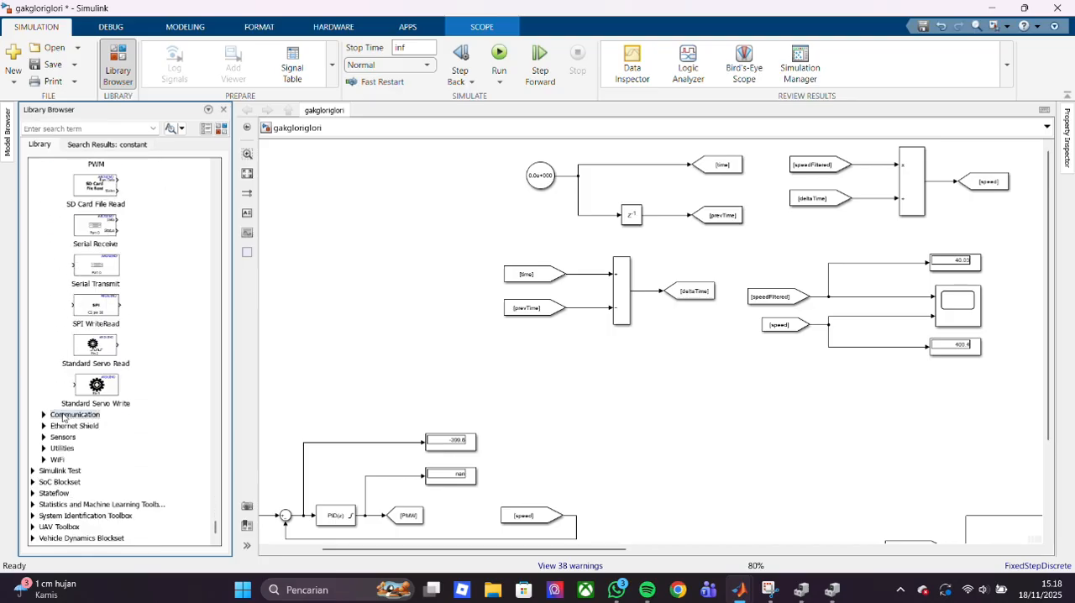
pyautogui.click(44, 415)
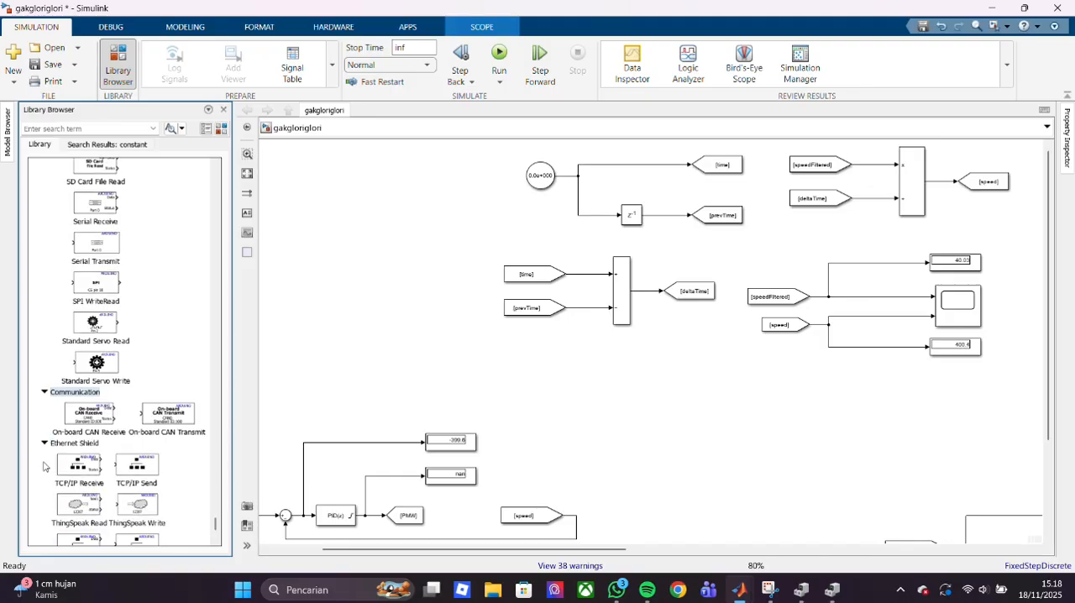
pyautogui.scroll(-3, 45, 464)
pyautogui.click(45, 404)
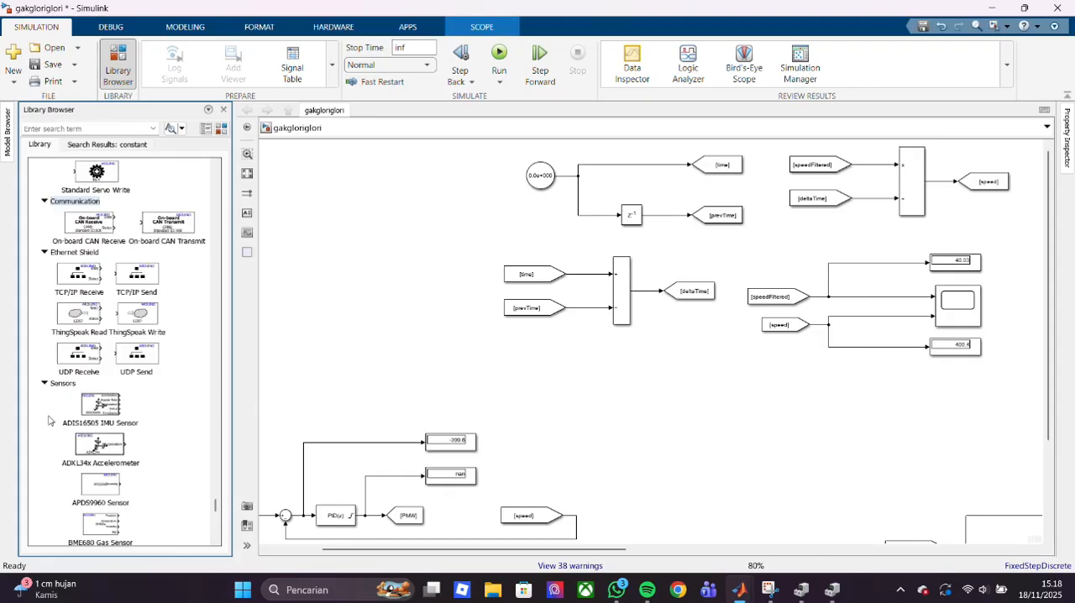
pyautogui.scroll(-5, 48, 420)
pyautogui.scroll(-10, 48, 419)
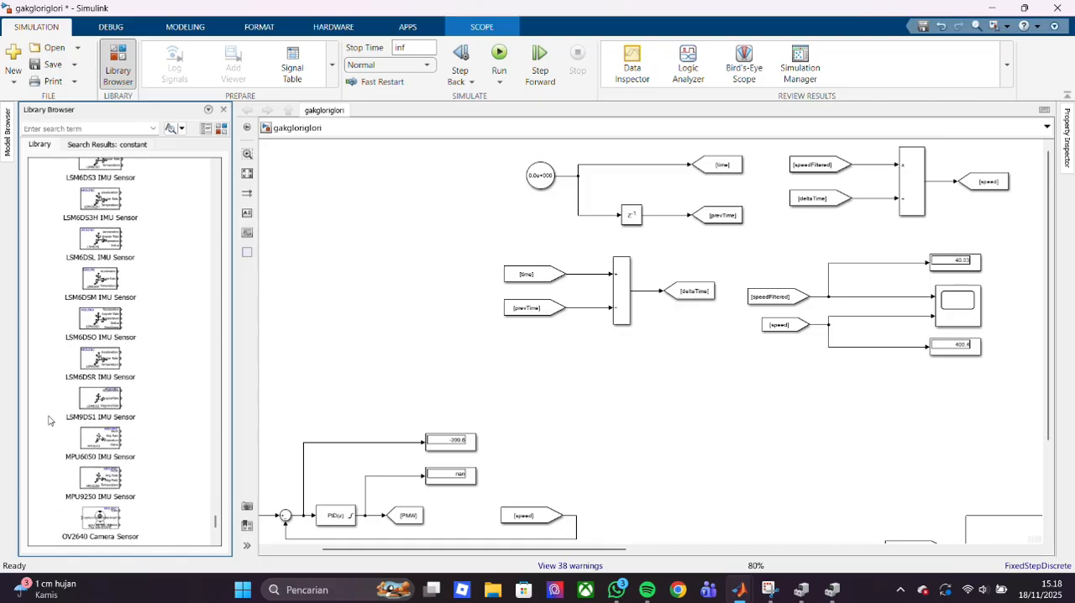
pyautogui.scroll(-3, 47, 420)
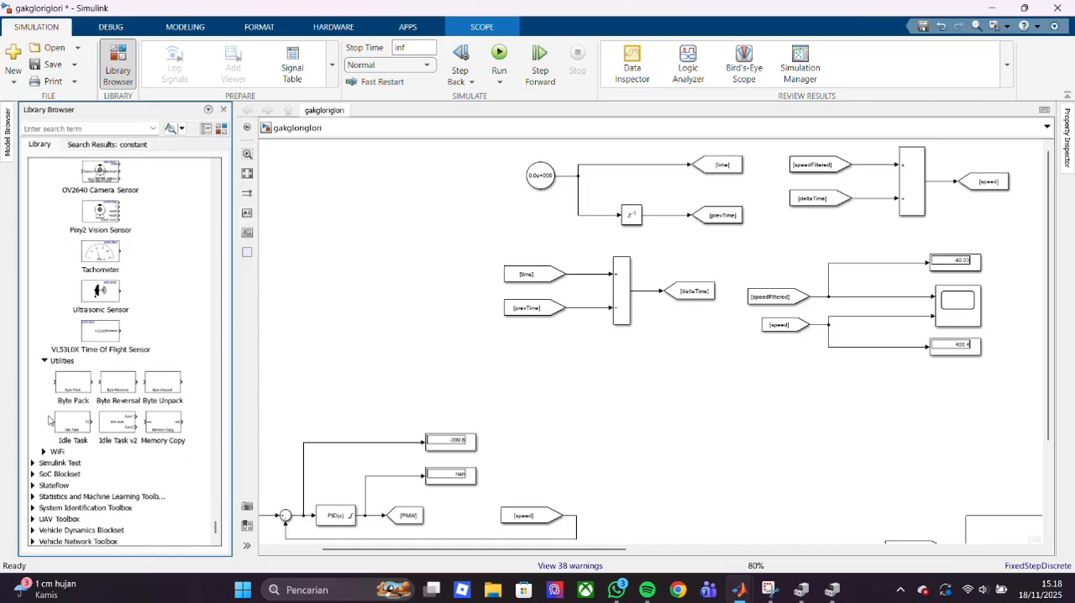
# - Expand the Arduino WiFi blocks, and look back over the sensor and Common blocks up to the Advanced group
pyautogui.click(48, 428)
pyautogui.scroll(8, 48, 429)
pyautogui.scroll(-8, 48, 429)
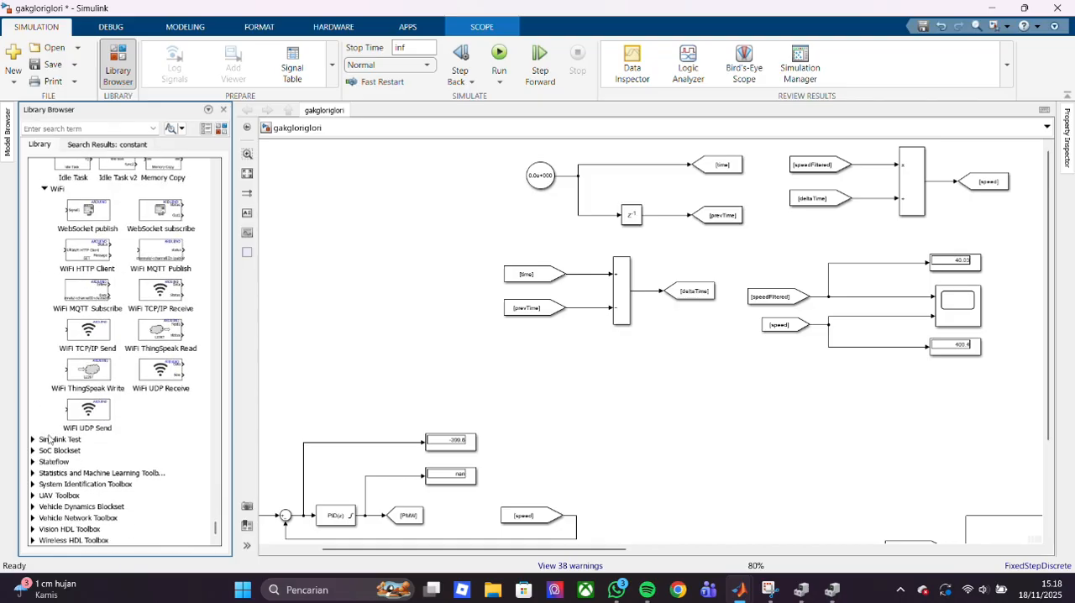
pyautogui.scroll(15, 43, 491)
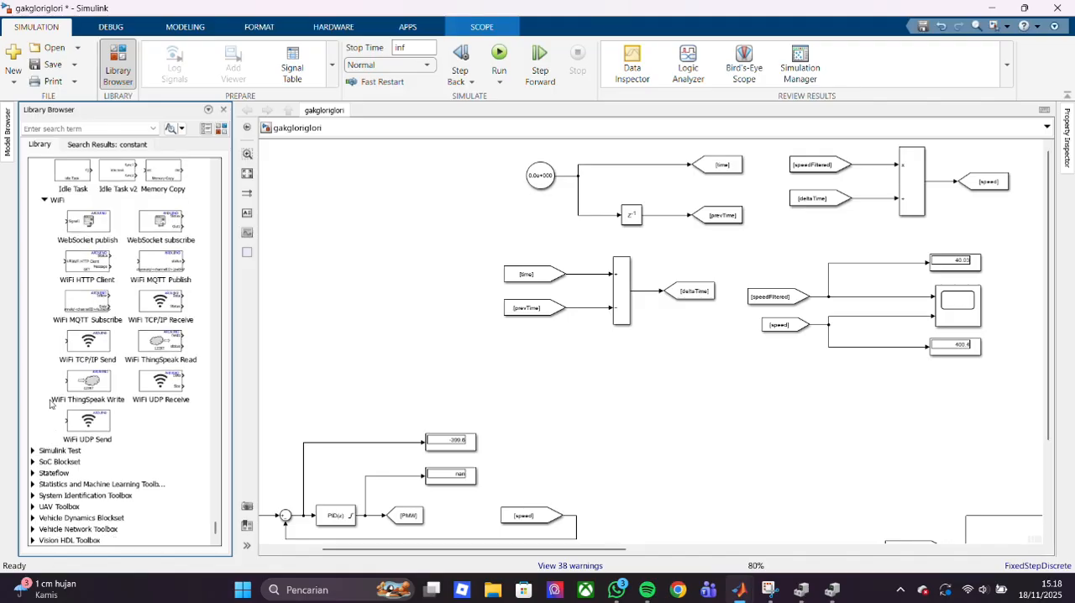
pyautogui.scroll(15, 50, 404)
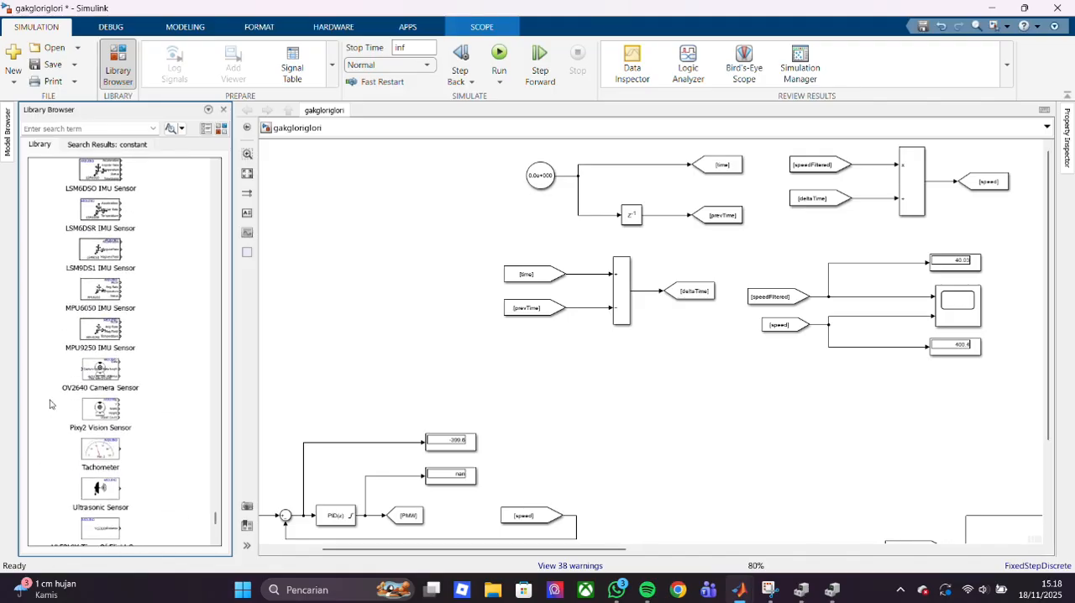
pyautogui.scroll(15, 50, 404)
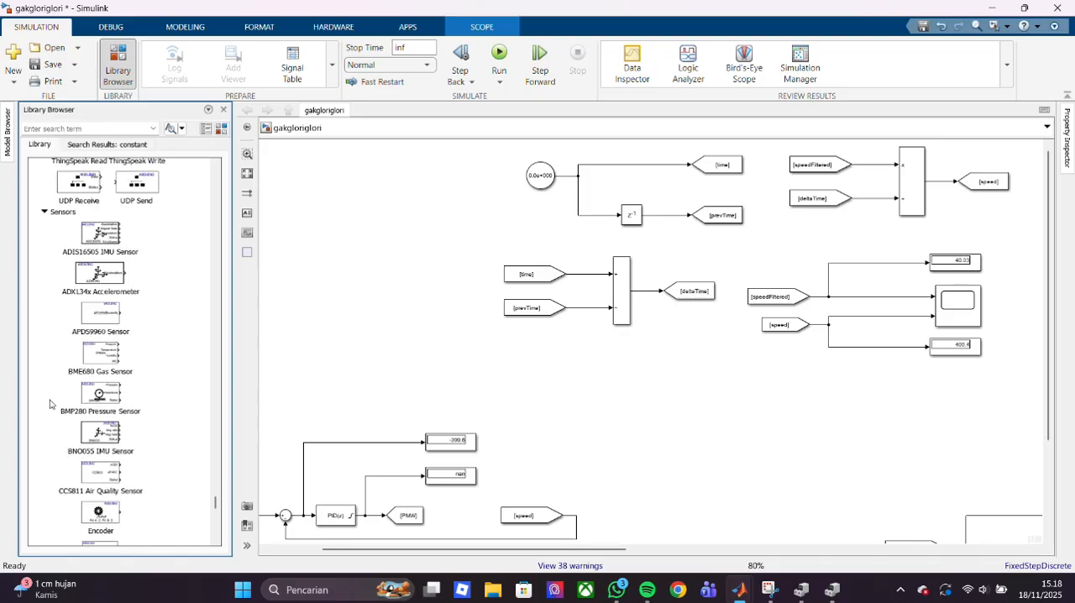
pyautogui.scroll(15, 50, 404)
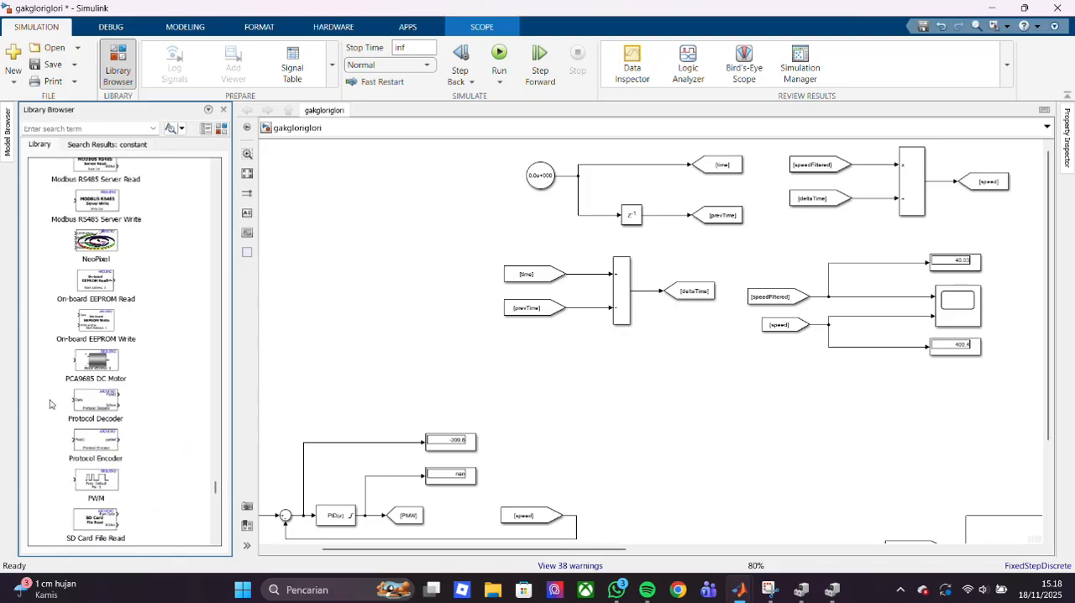
pyautogui.scroll(8, 50, 404)
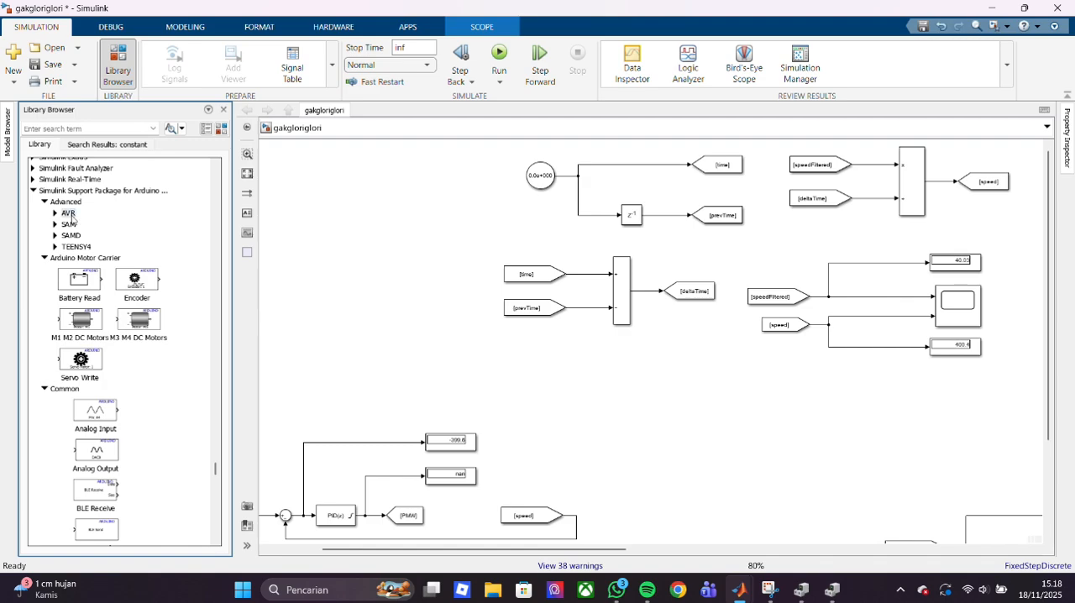
# - Expand the AVR, SAM, SAMD and TEENSY4 groups under the Arduino package's Advanced blocks
pyautogui.doubleClick(71, 217)
pyautogui.doubleClick(69, 304)
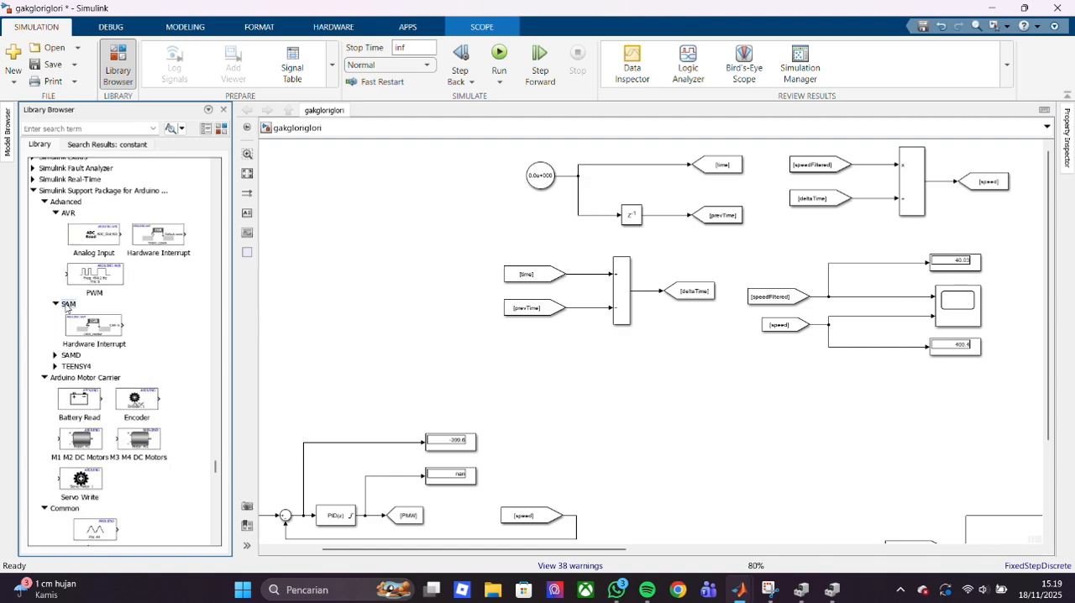
pyautogui.doubleClick(70, 355)
pyautogui.click(76, 446)
pyautogui.doubleClick(77, 447)
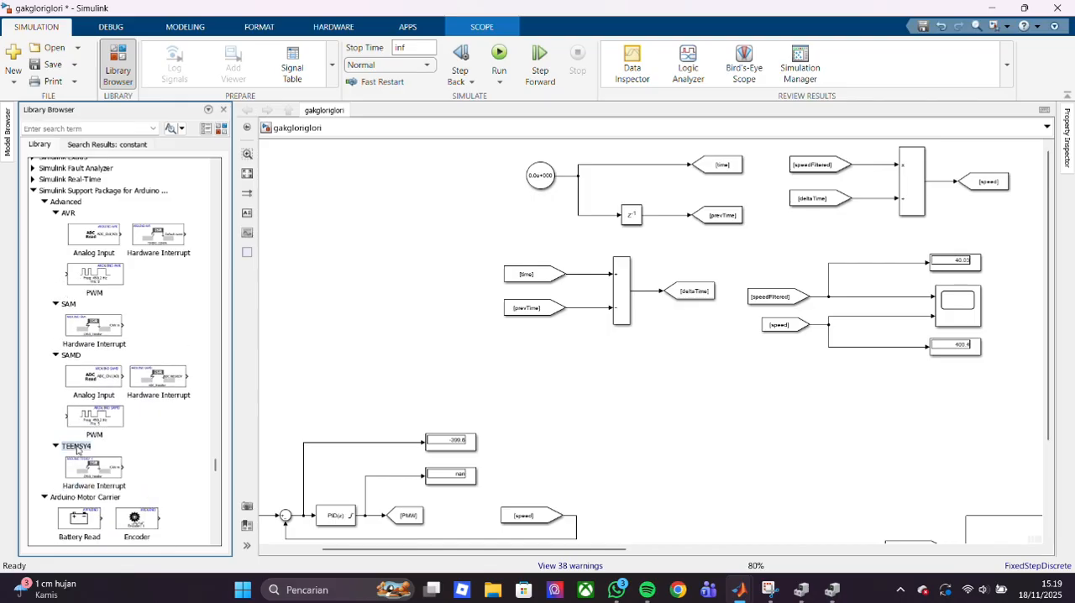
# - Look through the Simulink Real-Time library, expanding its Async, CAN, Target Management and Utilities groups
pyautogui.scroll(5, 76, 450)
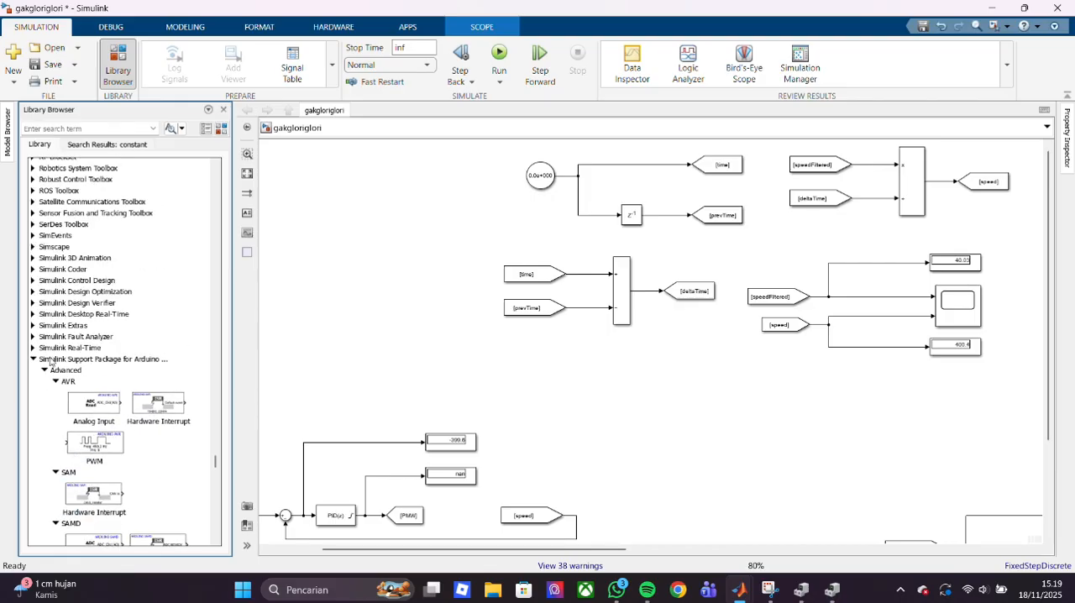
pyautogui.doubleClick(52, 347)
pyautogui.doubleClick(56, 409)
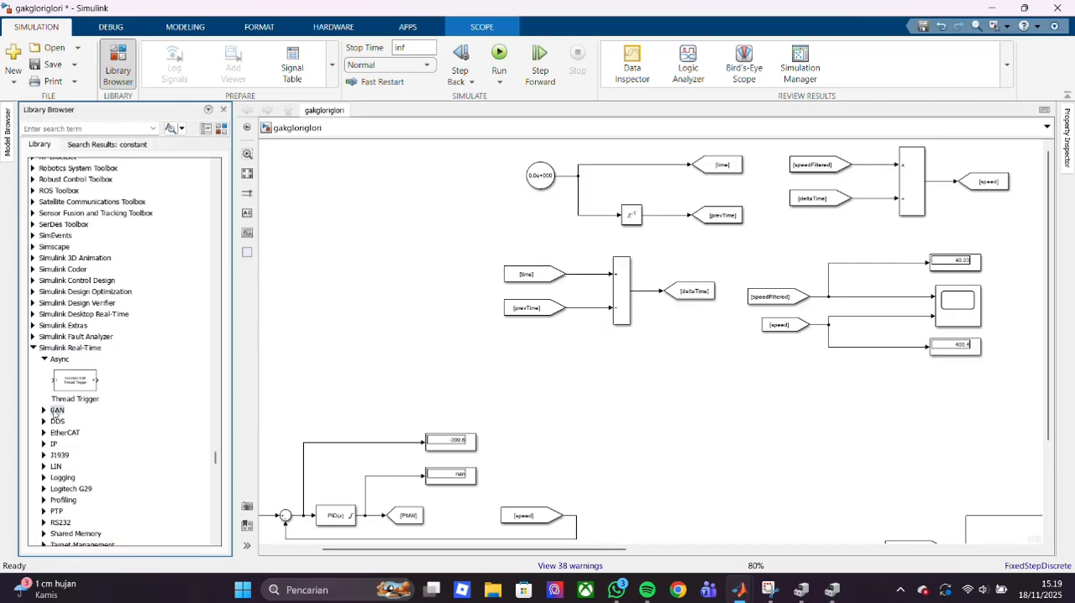
pyautogui.scroll(-3, 76, 395)
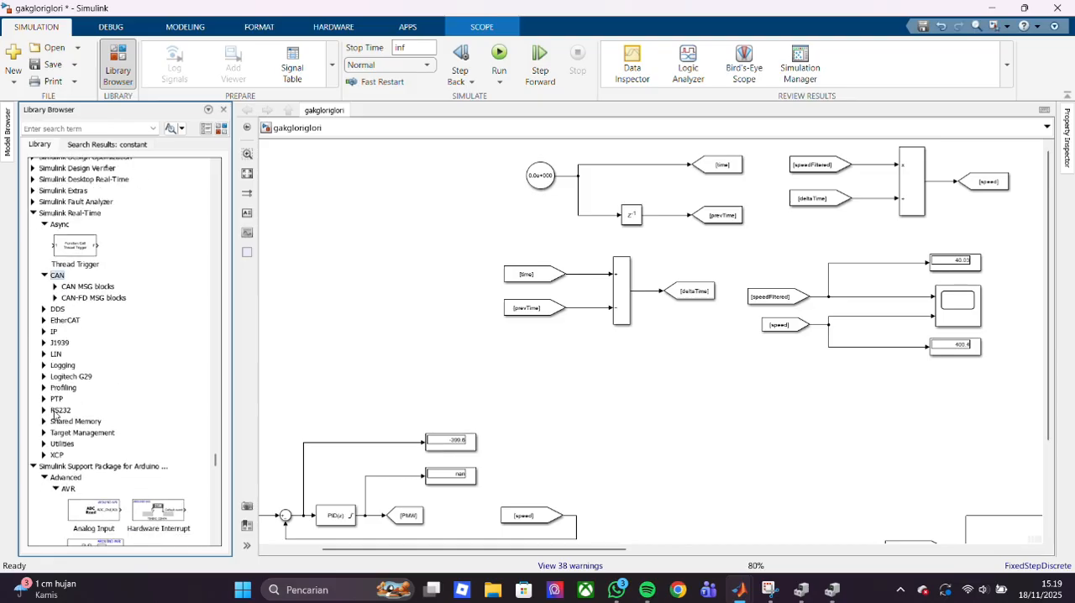
pyautogui.doubleClick(67, 435)
pyautogui.doubleClick(62, 519)
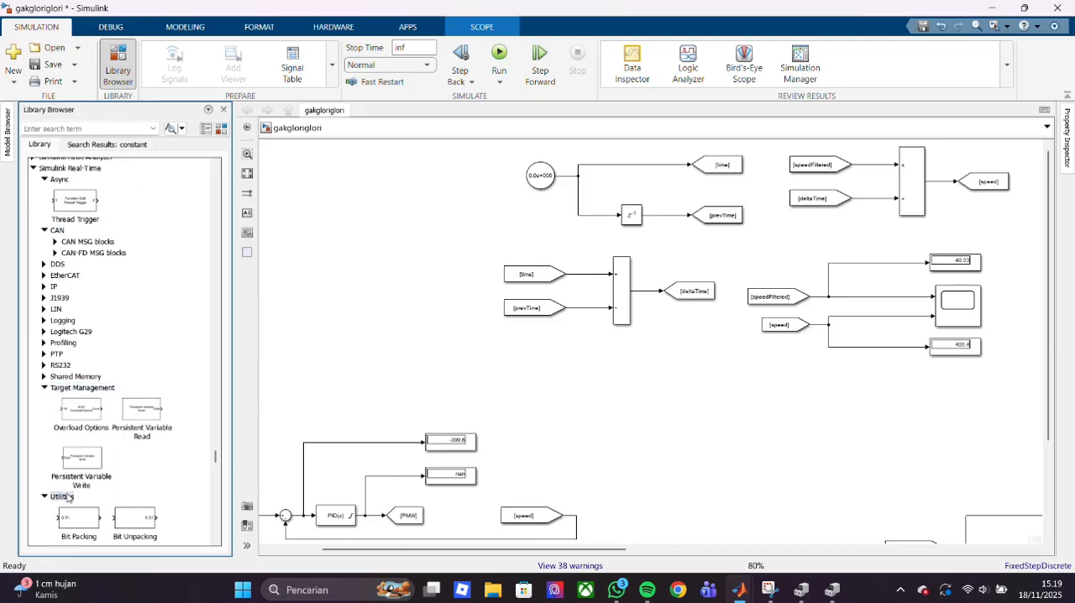
pyautogui.scroll(-5, 72, 494)
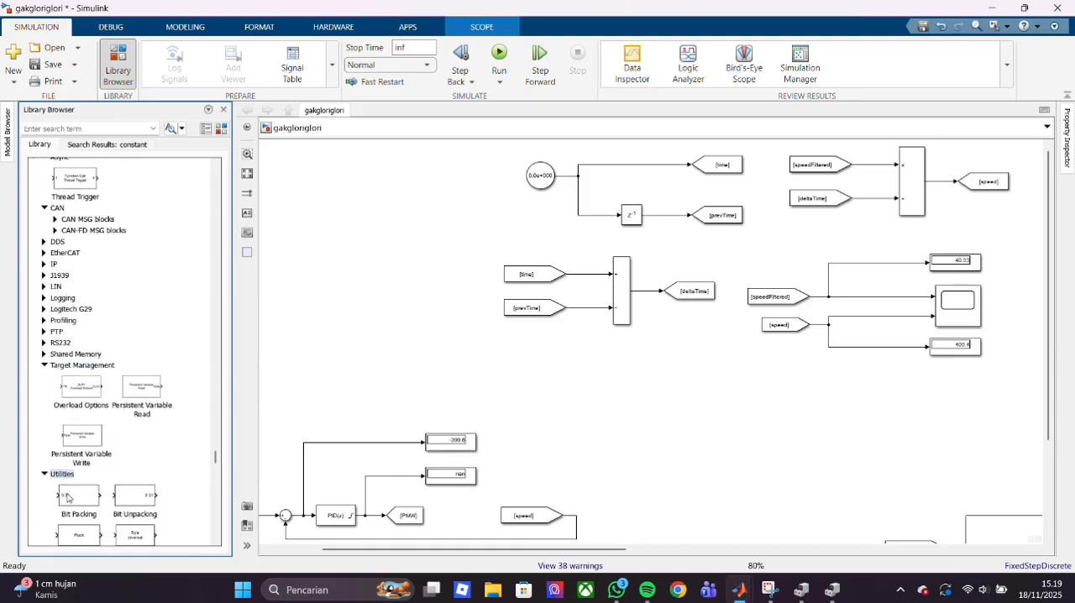
# - Check the parameters of the Clock block feeding the time signal, and deselect the block
pyautogui.click(531, 177)
pyautogui.rightClick(531, 176)
pyautogui.click(492, 181)
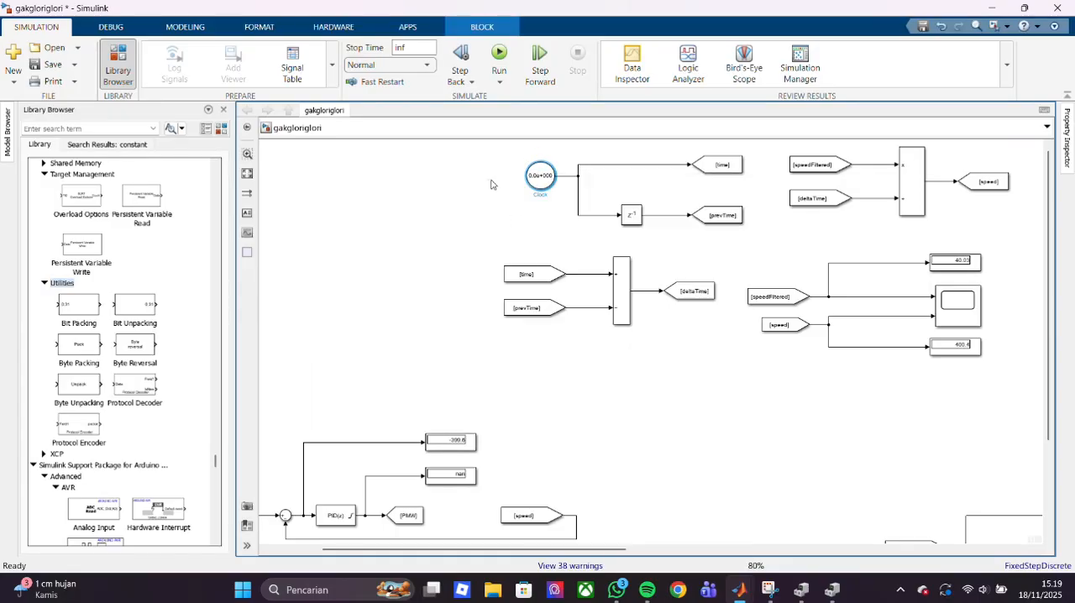
pyautogui.doubleClick(539, 185)
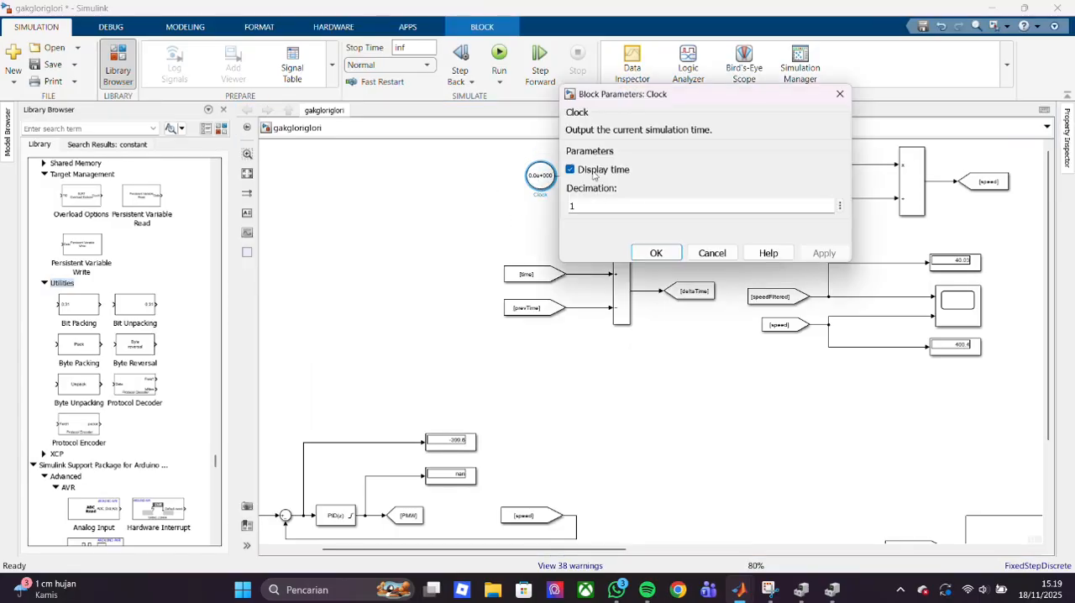
pyautogui.press('Return')
pyautogui.click(544, 171)
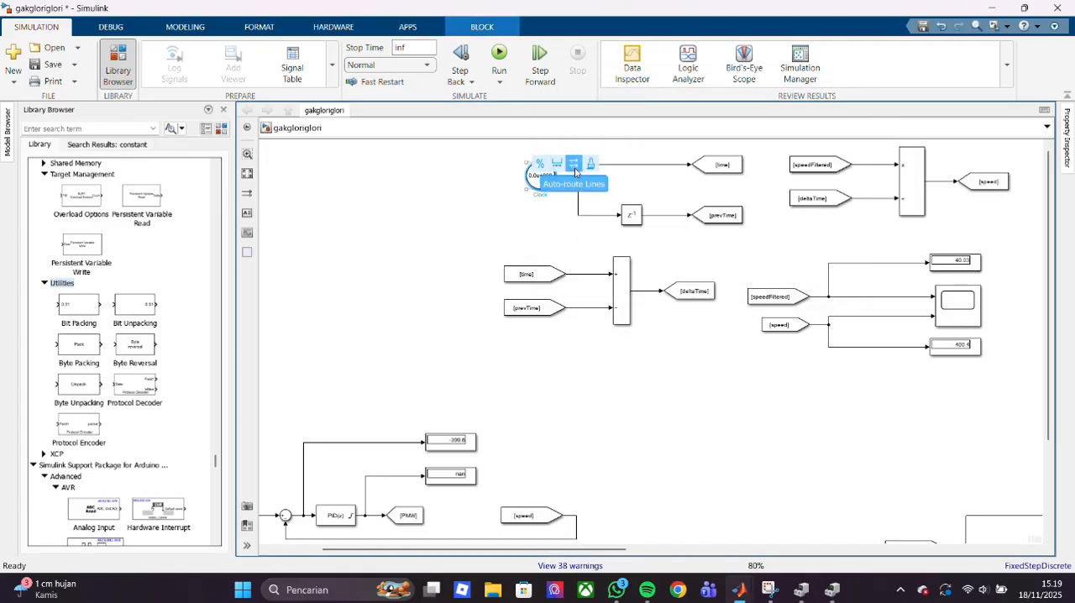
pyautogui.click(482, 235)
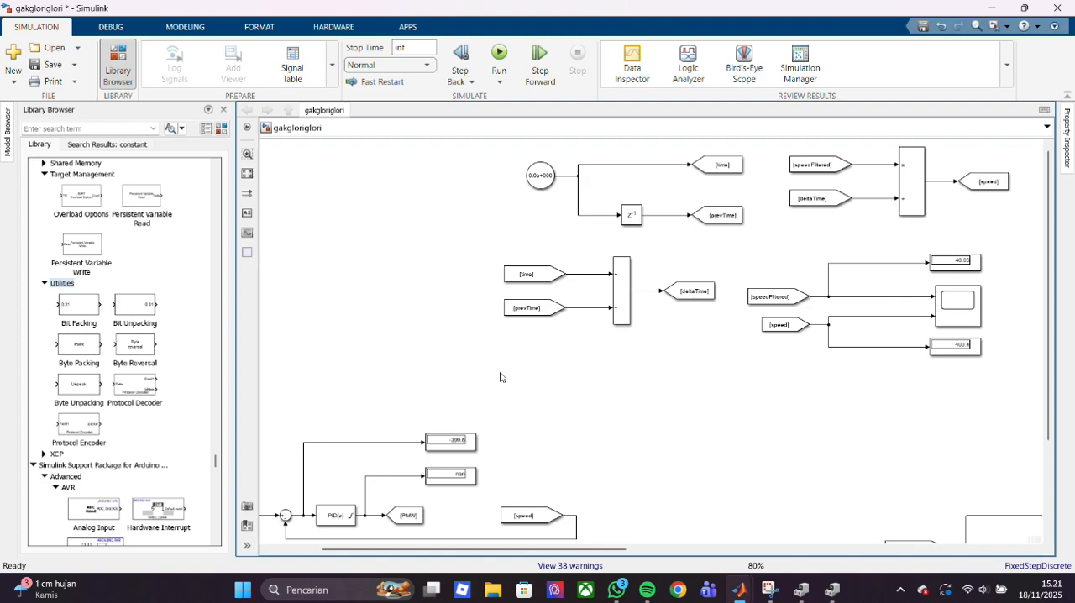
# - Search for "constant" and add a Constant block to the empty canvas area left of the deltaTime calculation
pyautogui.moveTo(616, 592)
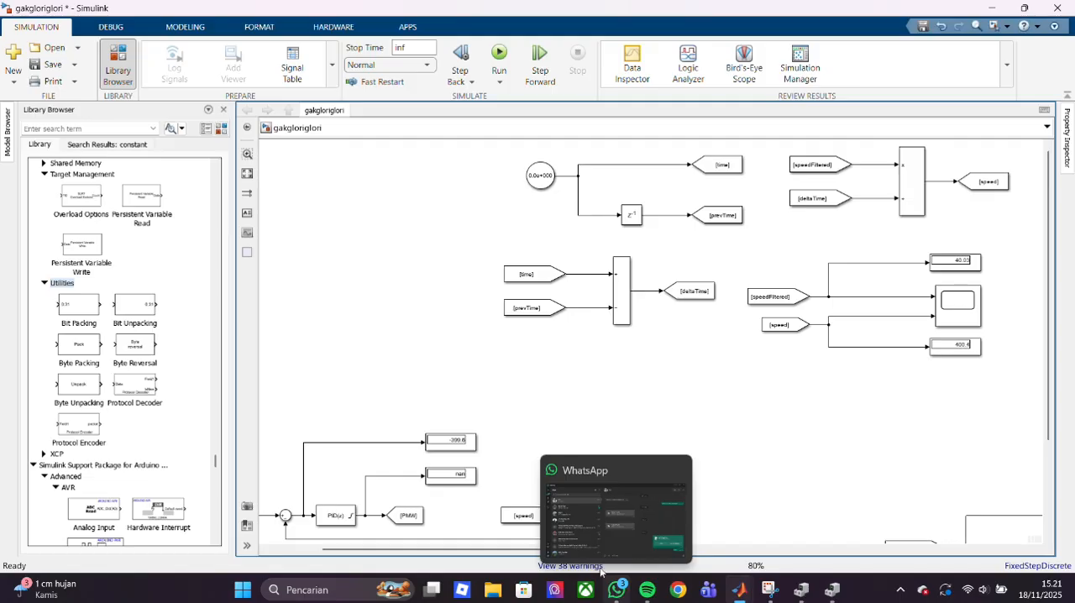
pyautogui.doubleClick(407, 326)
pyautogui.write('con')
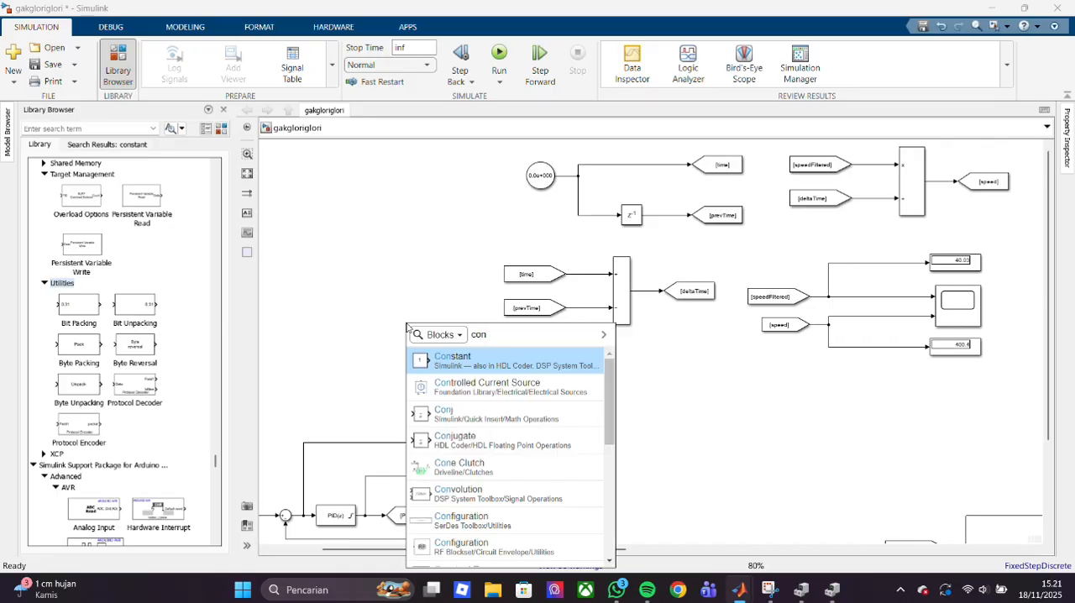
pyautogui.scroll(-10, 474, 391)
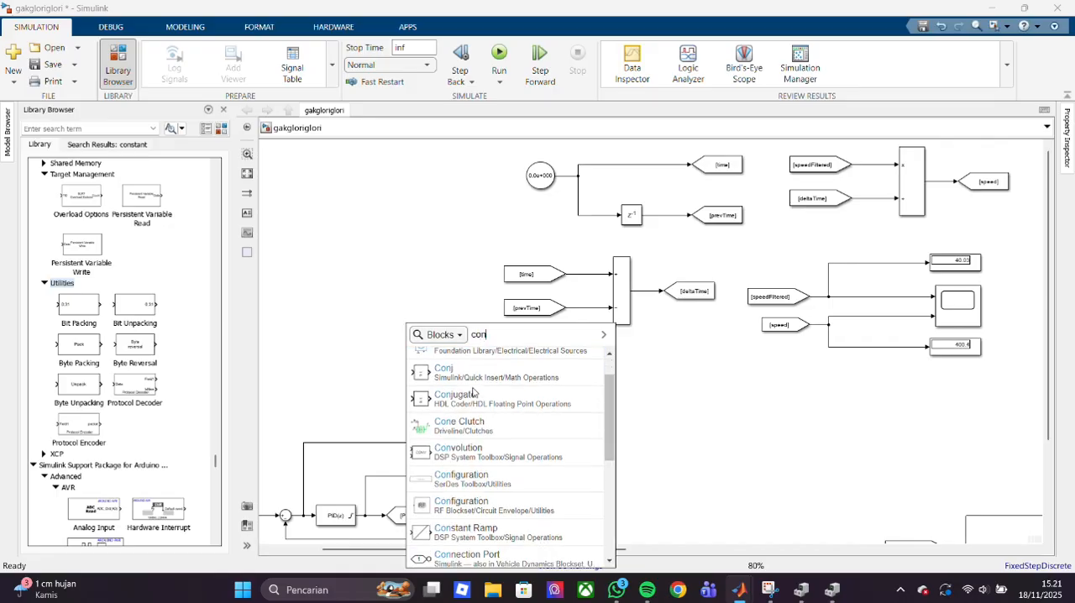
pyautogui.scroll(10, 475, 391)
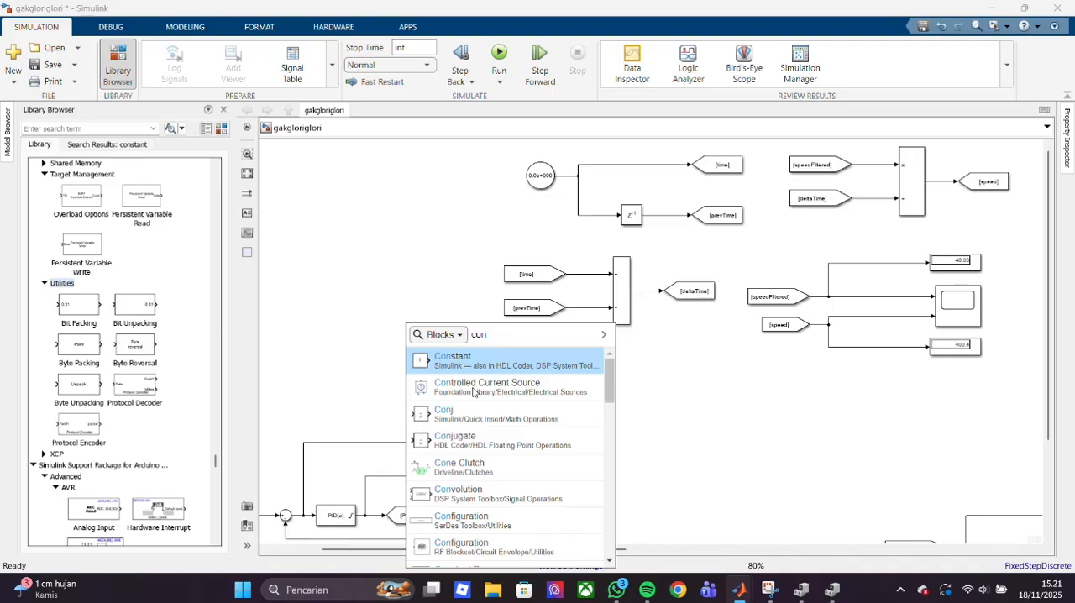
pyautogui.press('Down')
pyautogui.press('Down')
pyautogui.press('Down')
pyautogui.press('Down')
pyautogui.press('Down')
pyautogui.press('Down')
pyautogui.press('Down')
pyautogui.press('Down')
pyautogui.press('Down')
pyautogui.press('Down')
pyautogui.press('Down')
pyautogui.press('Down')
pyautogui.press('Down')
pyautogui.press('Down')
pyautogui.press('Down')
pyautogui.press('Down')
pyautogui.press('Down')
pyautogui.press('Down')
pyautogui.press('Down')
pyautogui.press('Down')
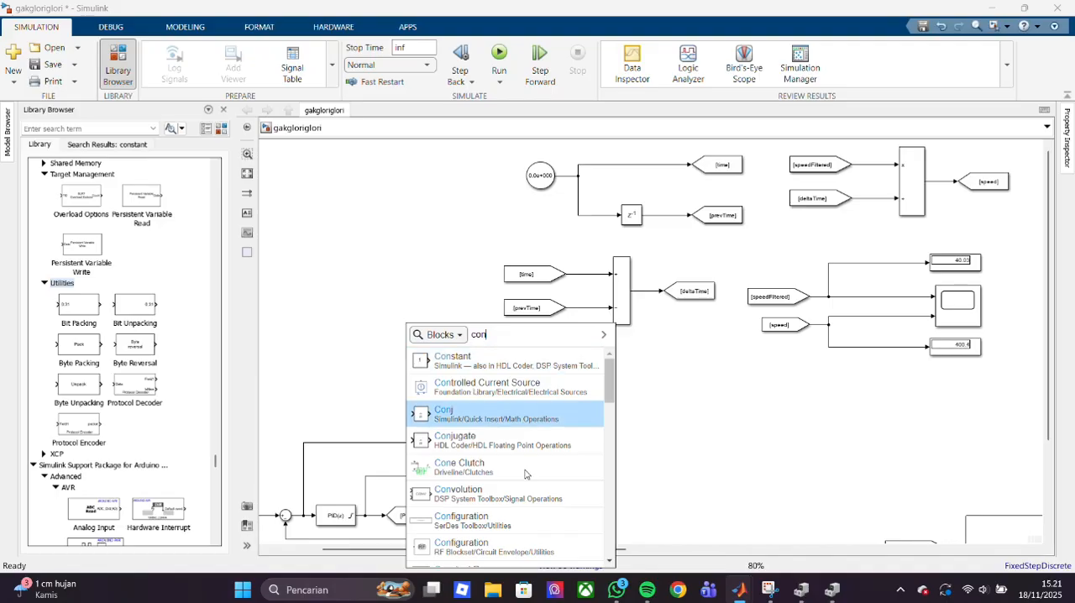
pyautogui.press('Down')
pyautogui.press('Down')
pyautogui.press('Down')
pyautogui.press('Down')
pyautogui.press('Down')
pyautogui.press('Down')
pyautogui.press('Down')
pyautogui.press('Down')
pyautogui.press('Down')
pyautogui.press('Down')
pyautogui.press('Down')
pyautogui.press('Down')
pyautogui.press('Down')
pyautogui.press('Down')
pyautogui.press('Down')
pyautogui.press('Down')
pyautogui.press('Down')
pyautogui.press('Down')
pyautogui.press('Down')
pyautogui.press('Down')
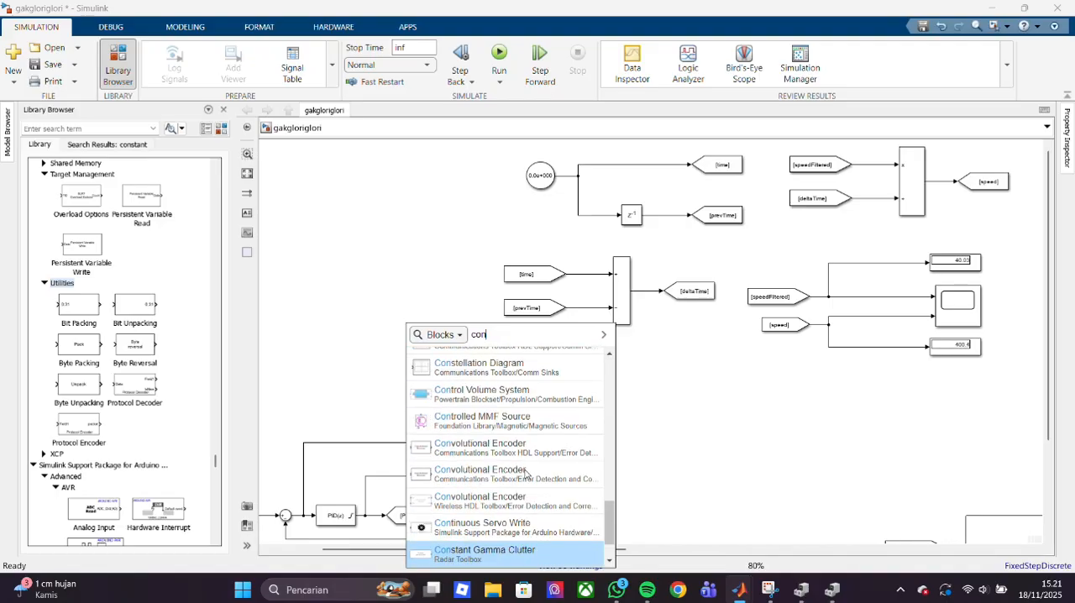
pyautogui.write('at')
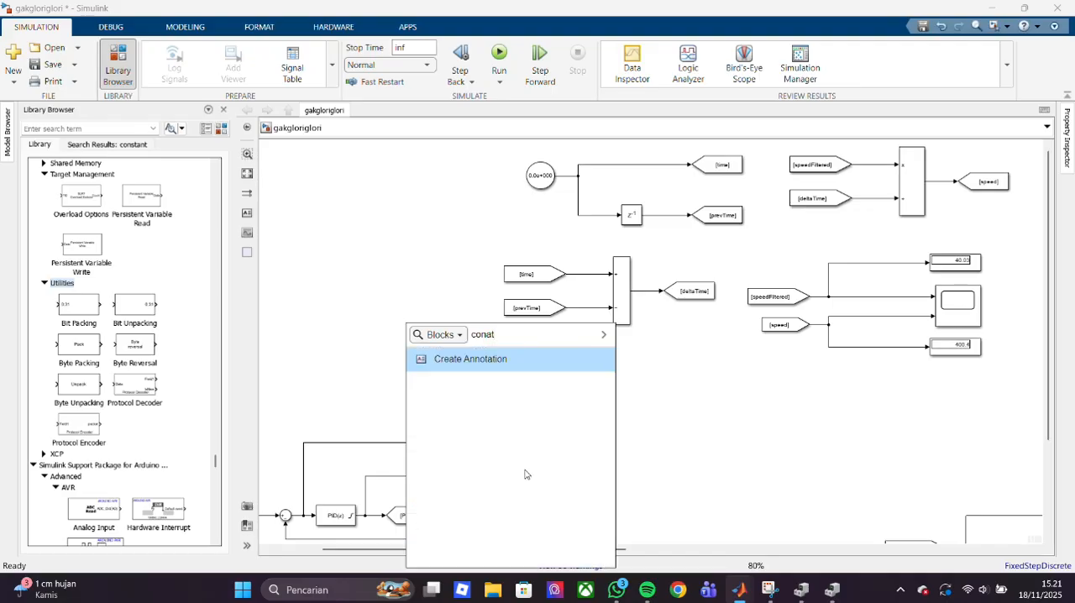
pyautogui.press('BackSpace')
pyautogui.press('BackSpace')
pyautogui.write('stant')
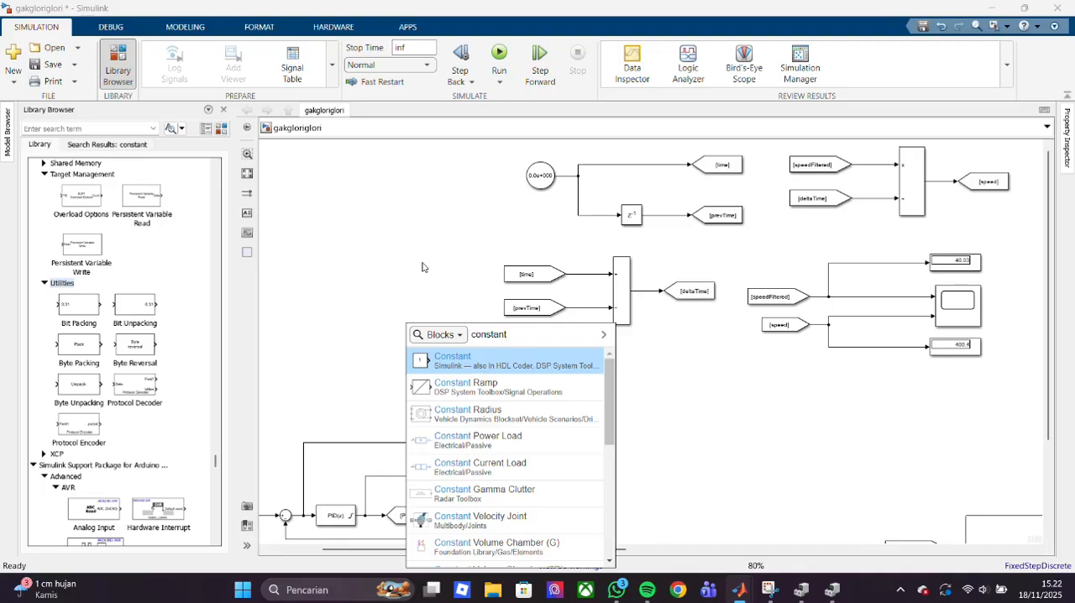
pyautogui.click(445, 366)
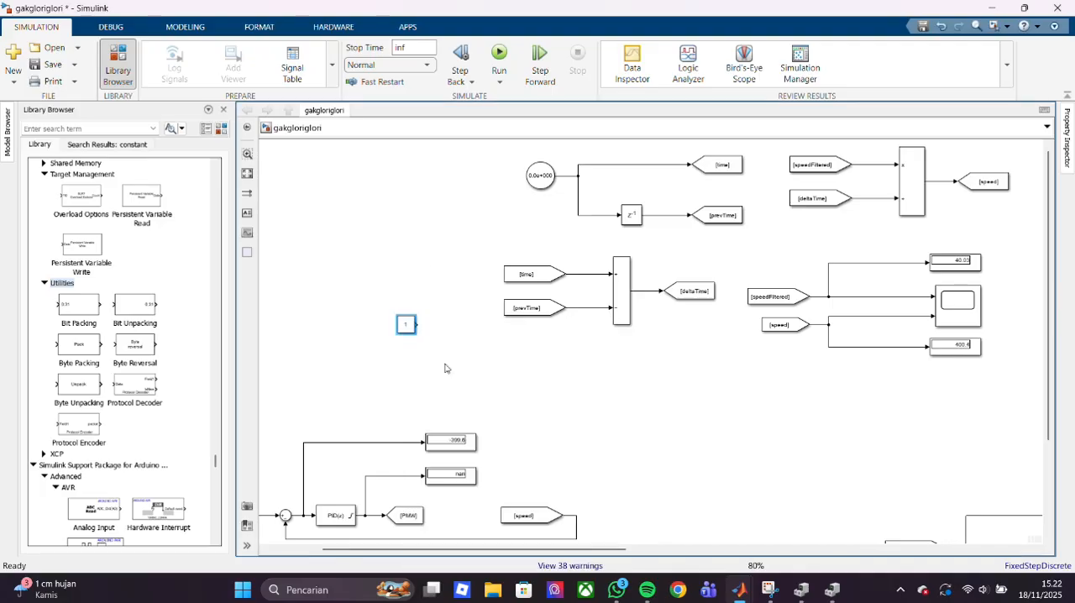
# - Check the block parameters of the newly added Constant block and close the dialog
pyautogui.rightClick(410, 324)
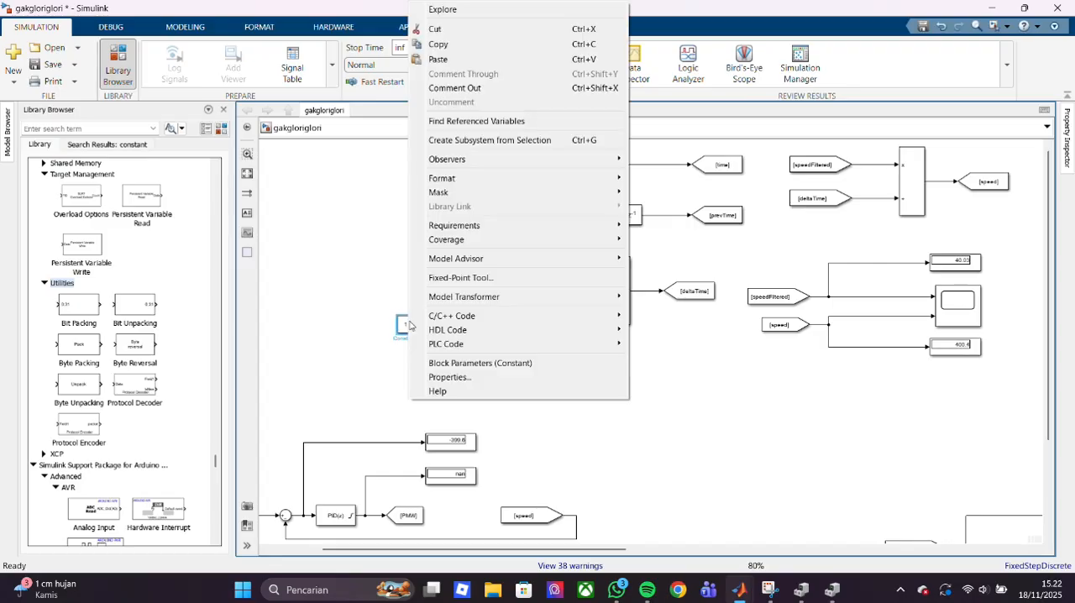
pyautogui.moveTo(468, 303)
pyautogui.moveTo(494, 162)
pyautogui.moveTo(490, 181)
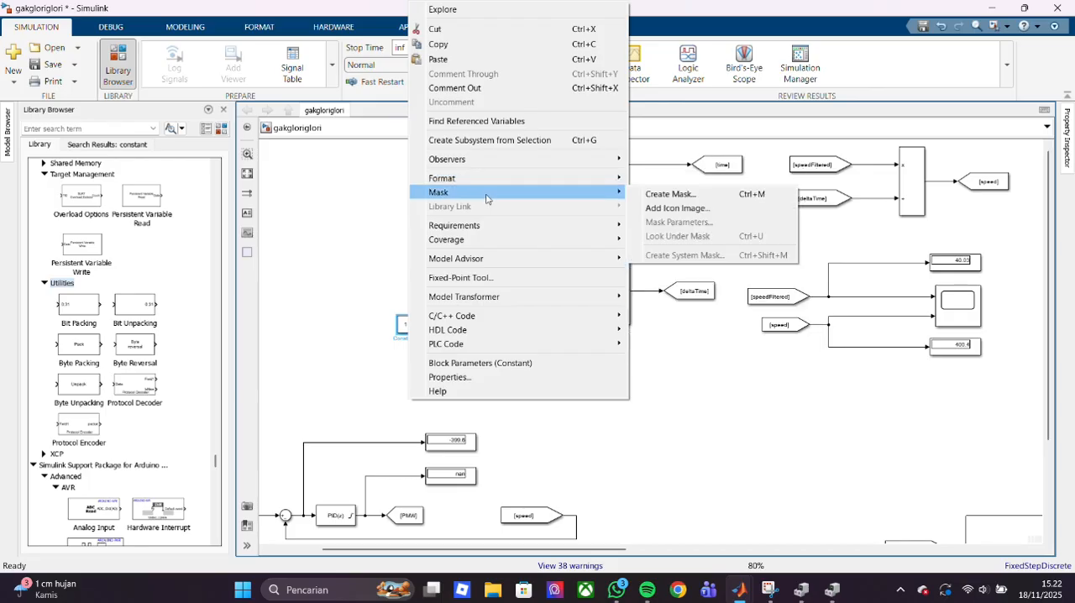
pyautogui.moveTo(484, 233)
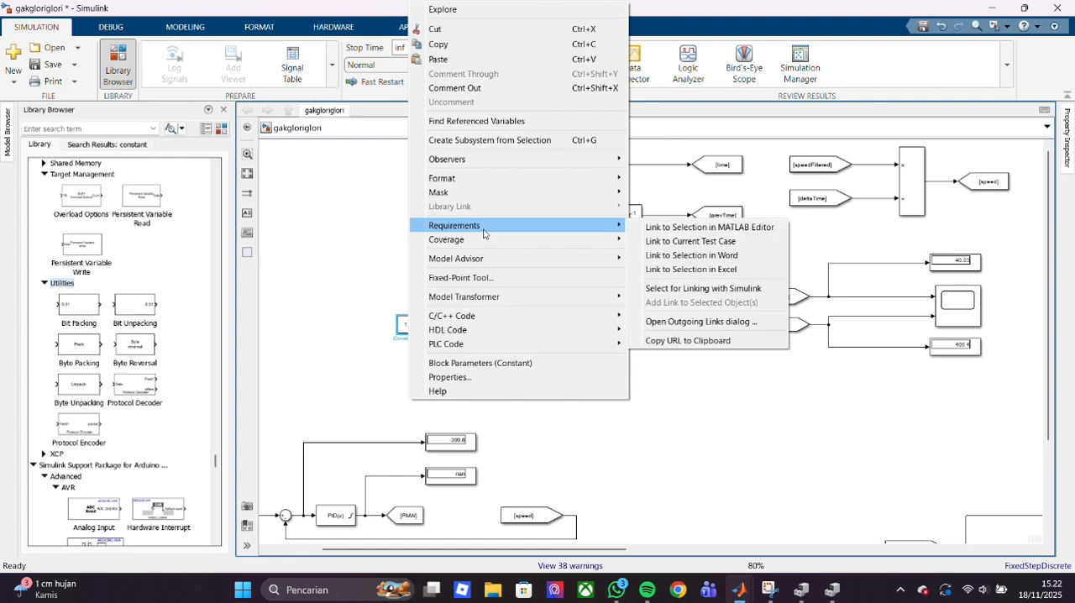
pyautogui.moveTo(478, 264)
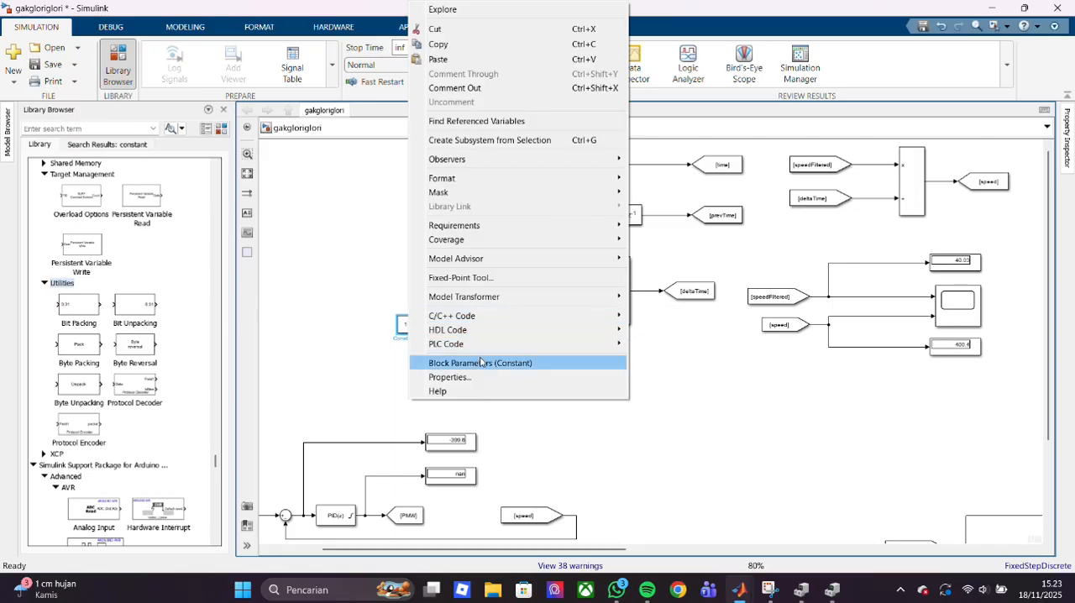
pyautogui.click(480, 363)
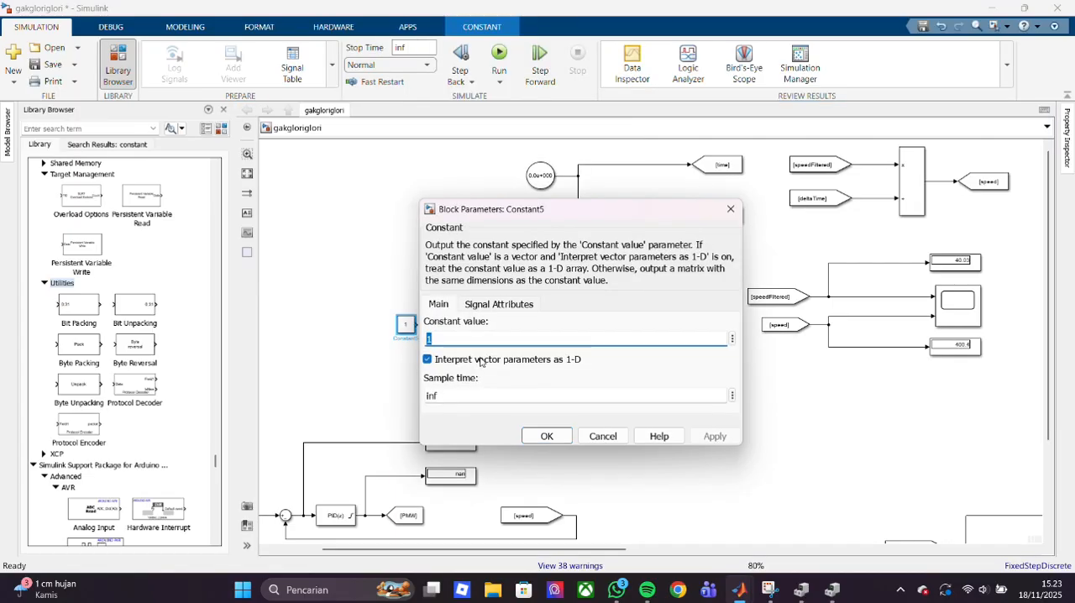
pyautogui.click(731, 208)
# - Review the Constant block's general, annotation and callback properties, and delete the block from the model
pyautogui.rightClick(402, 326)
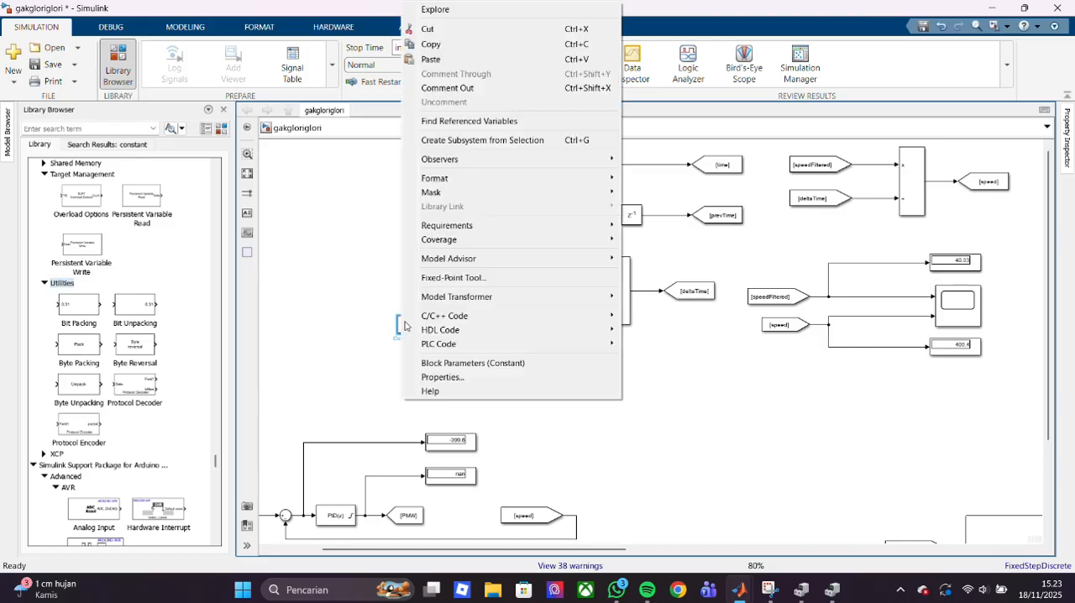
pyautogui.click(466, 380)
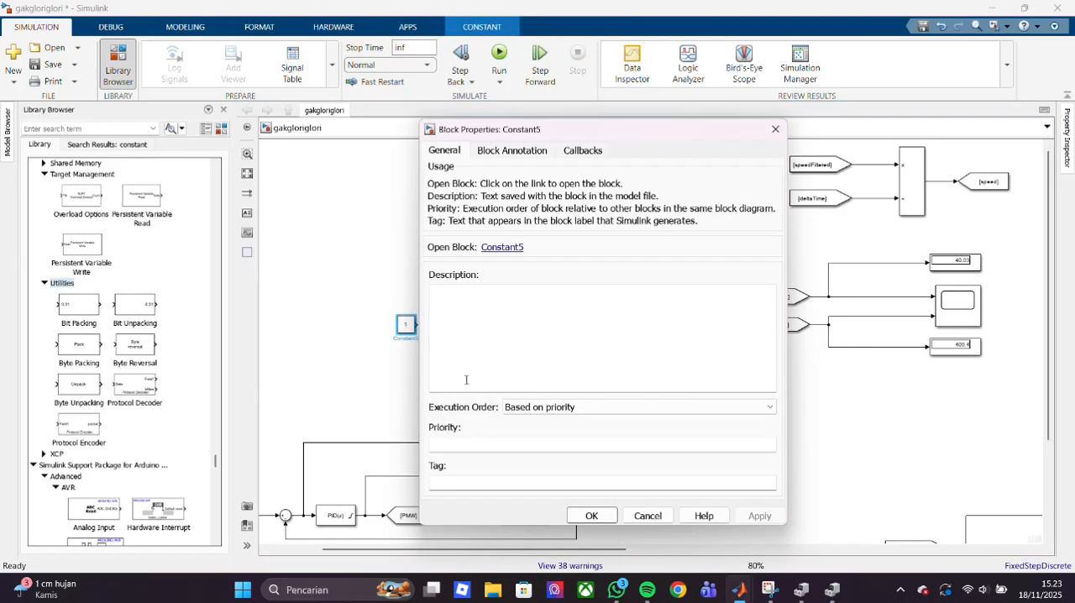
pyautogui.click(499, 160)
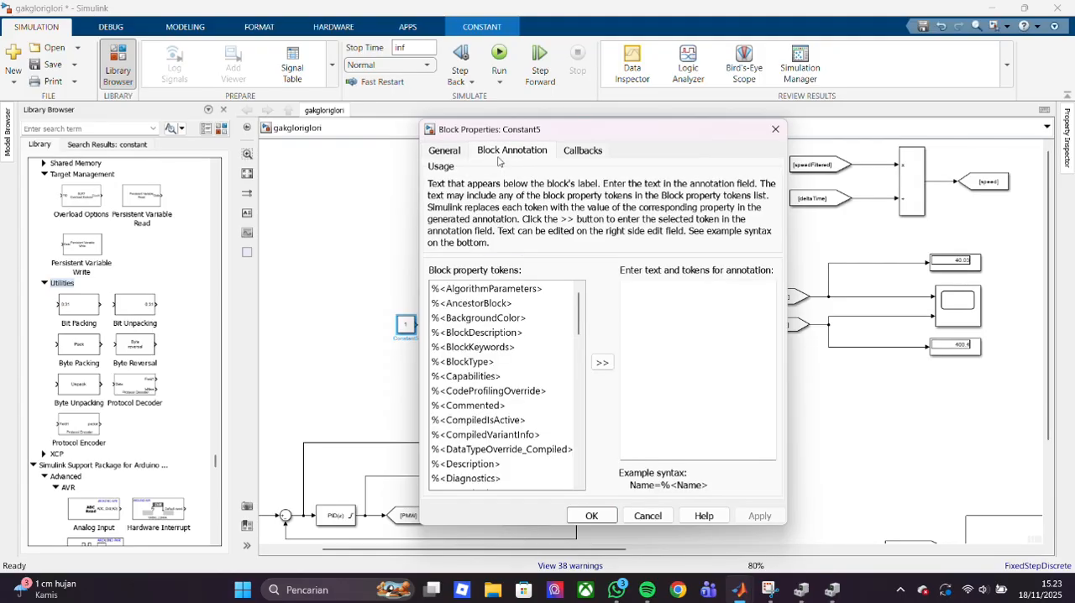
pyautogui.scroll(-12, 516, 372)
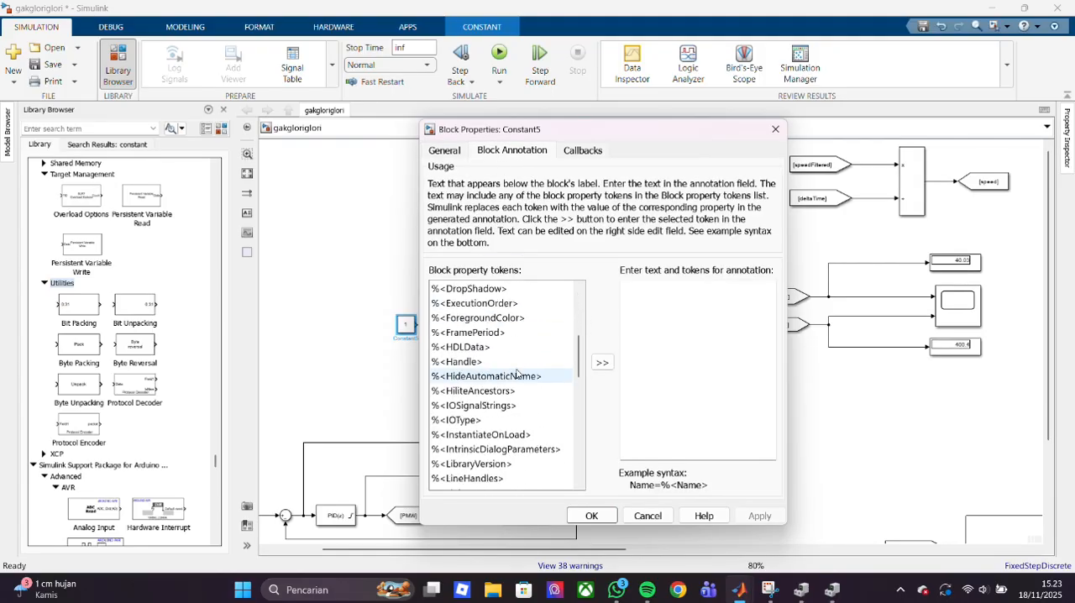
pyautogui.scroll(-5, 517, 372)
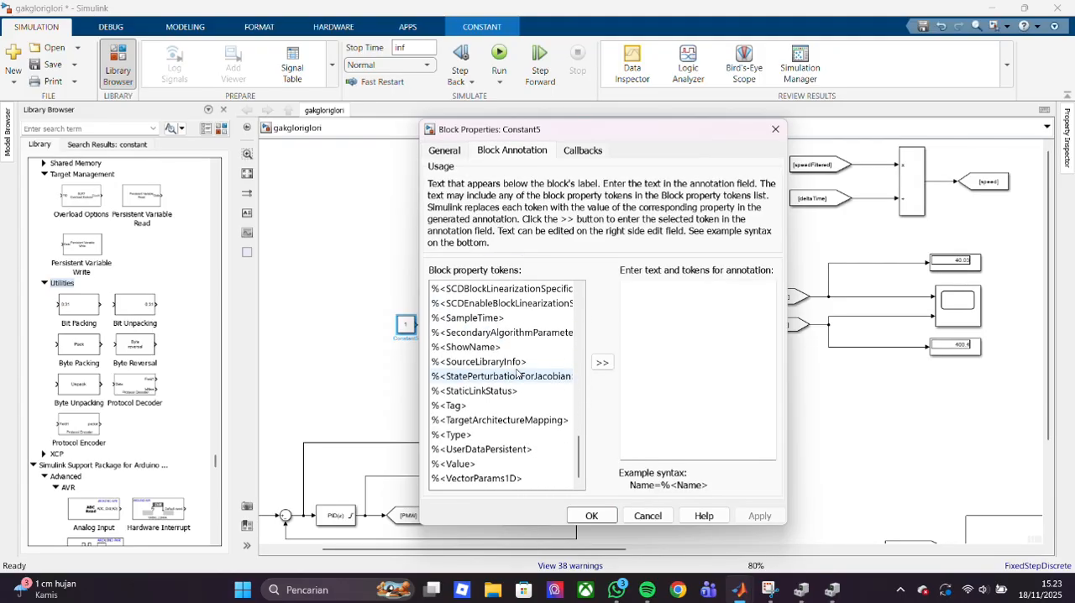
pyautogui.scroll(1, 517, 373)
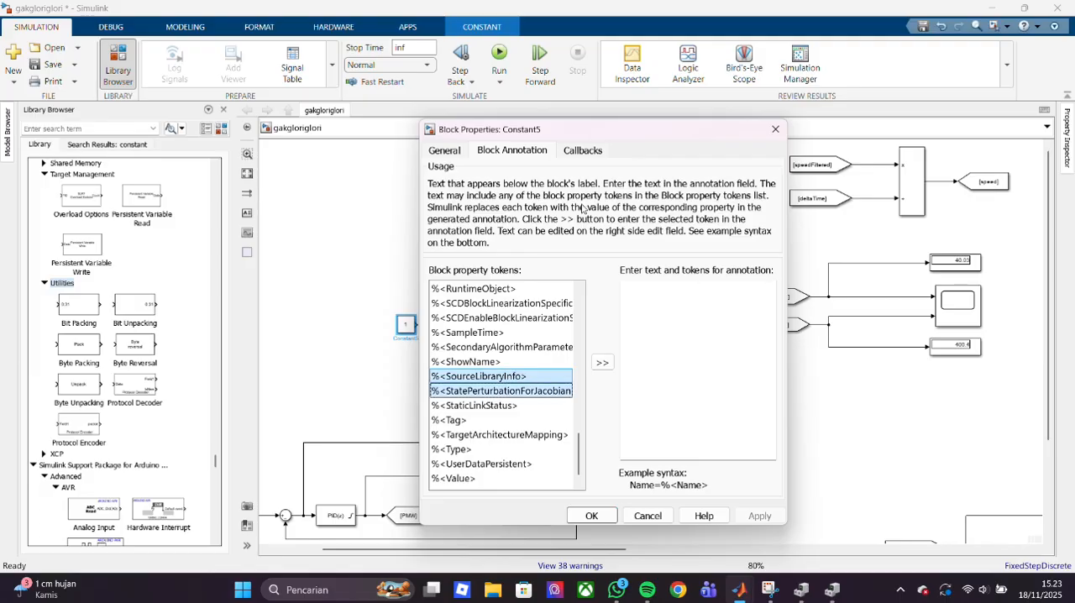
pyautogui.click(591, 153)
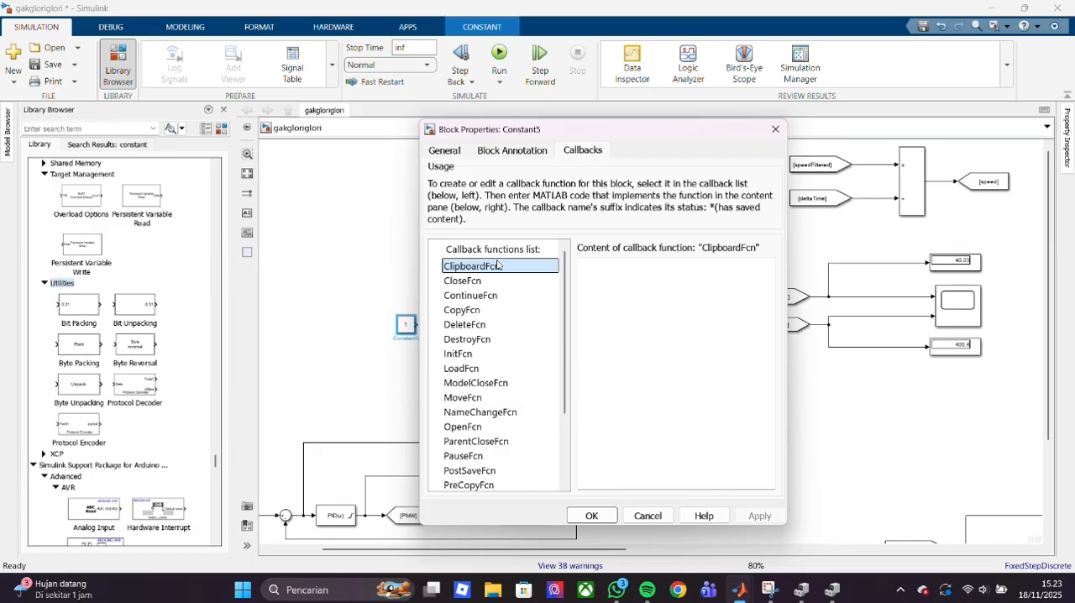
pyautogui.scroll(-1, 500, 378)
pyautogui.scroll(1, 500, 378)
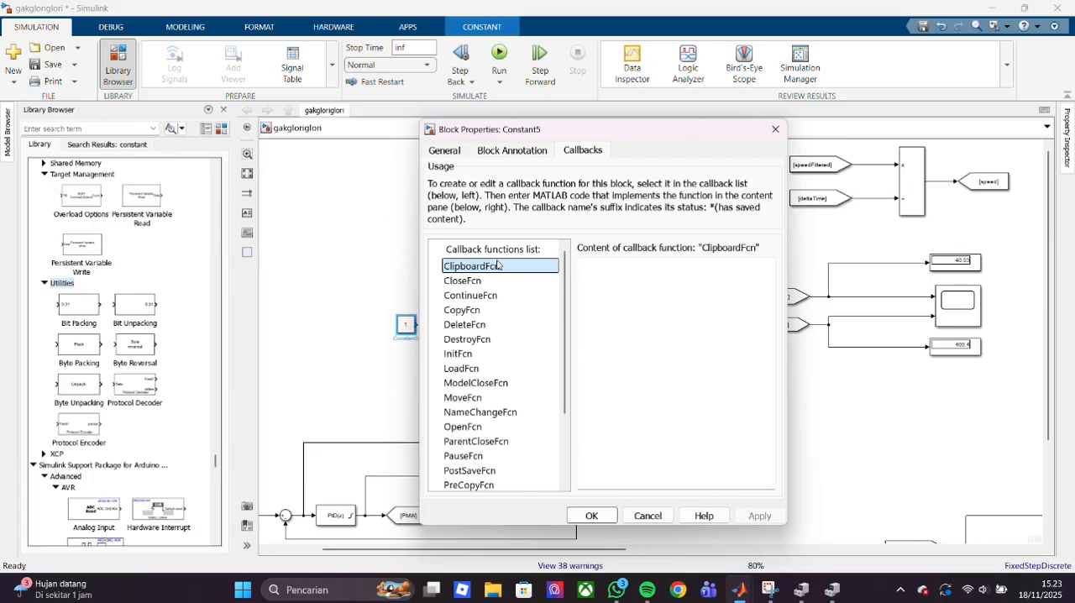
pyautogui.click(775, 129)
pyautogui.press('Delete')
# - Examine the Clock block, the prevTime tag and the deltaTime and speed calculation blocks in the model
pyautogui.click(544, 181)
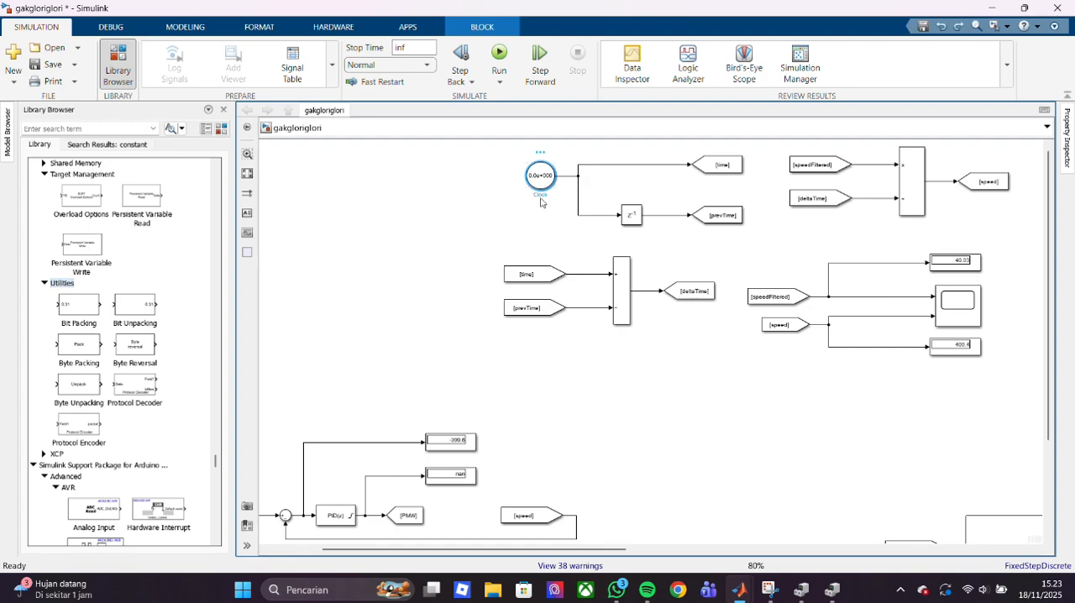
pyautogui.moveTo(549, 185); pyautogui.dragTo(536, 185)
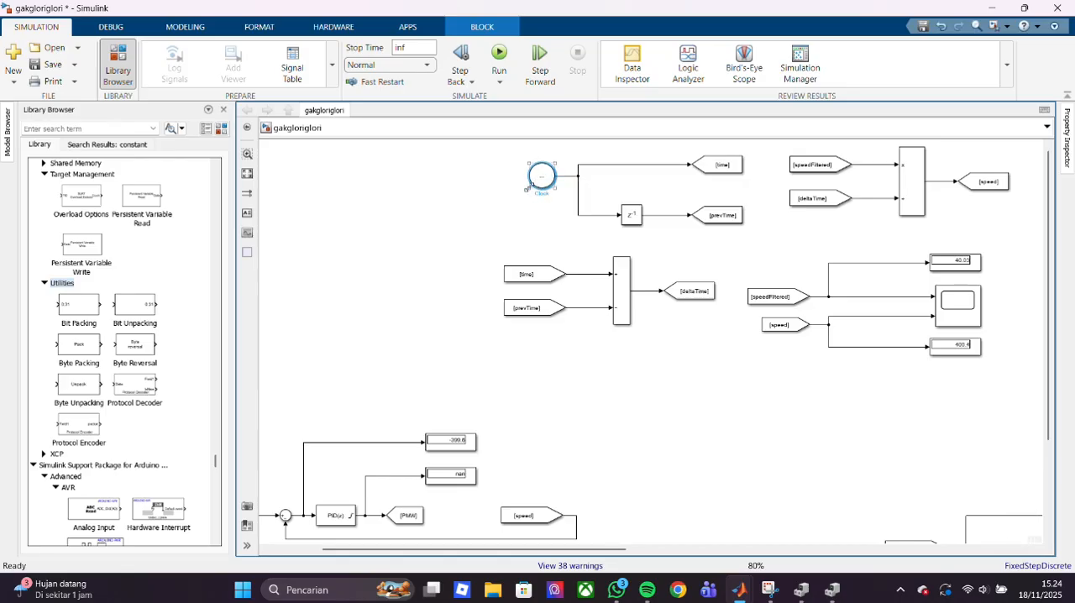
pyautogui.click(499, 227)
pyautogui.click(744, 215)
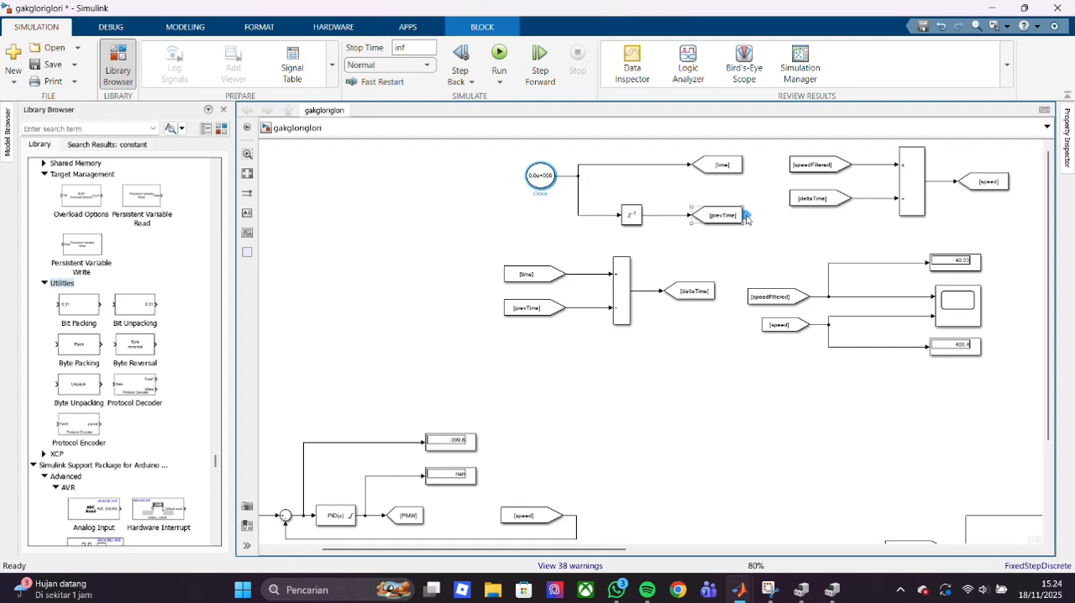
pyautogui.click(767, 439)
pyautogui.moveTo(620, 549); pyautogui.dragTo(681, 547)
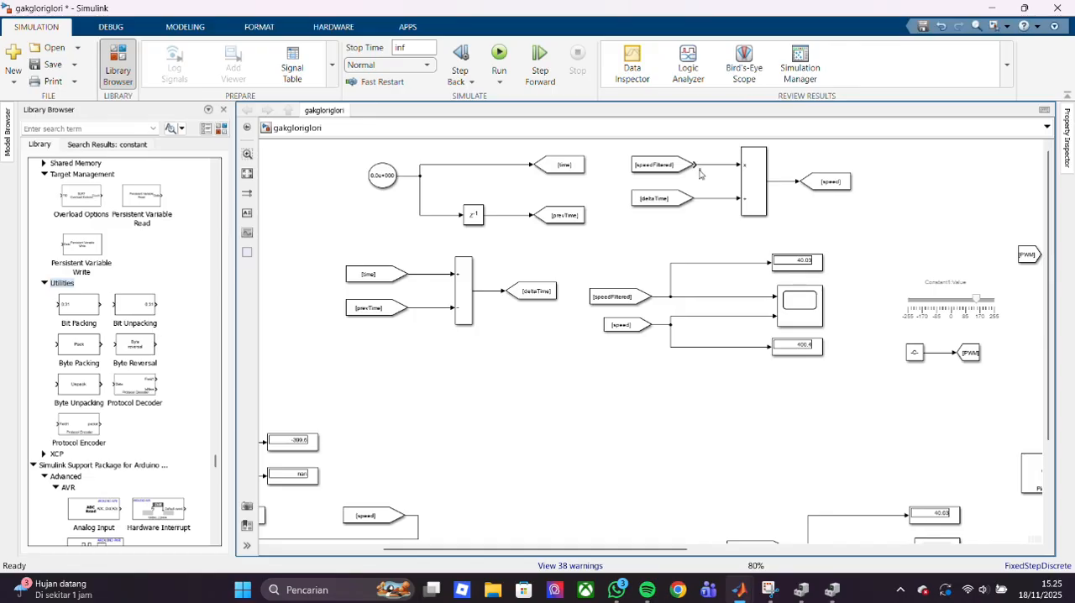
pyautogui.scroll(2, 701, 172)
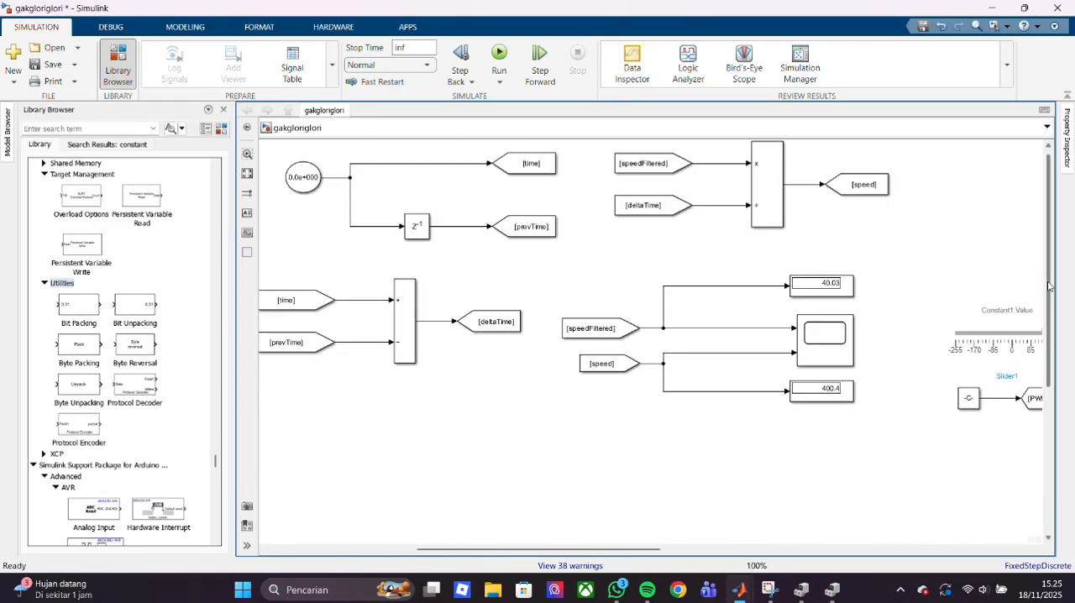
pyautogui.moveTo(1047, 255); pyautogui.dragTo(1046, 251)
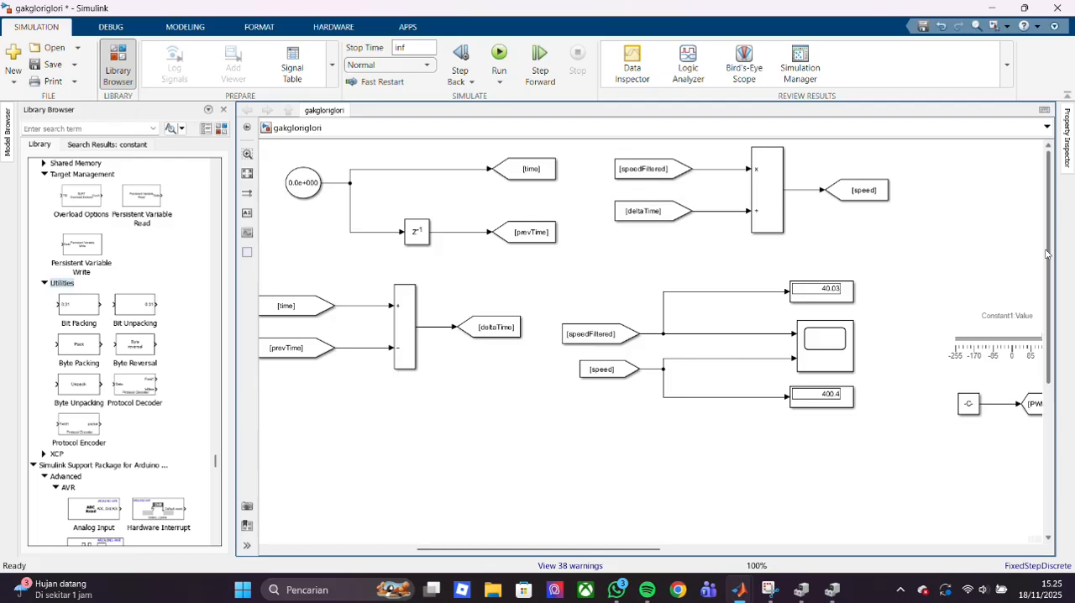
pyautogui.click(678, 589)
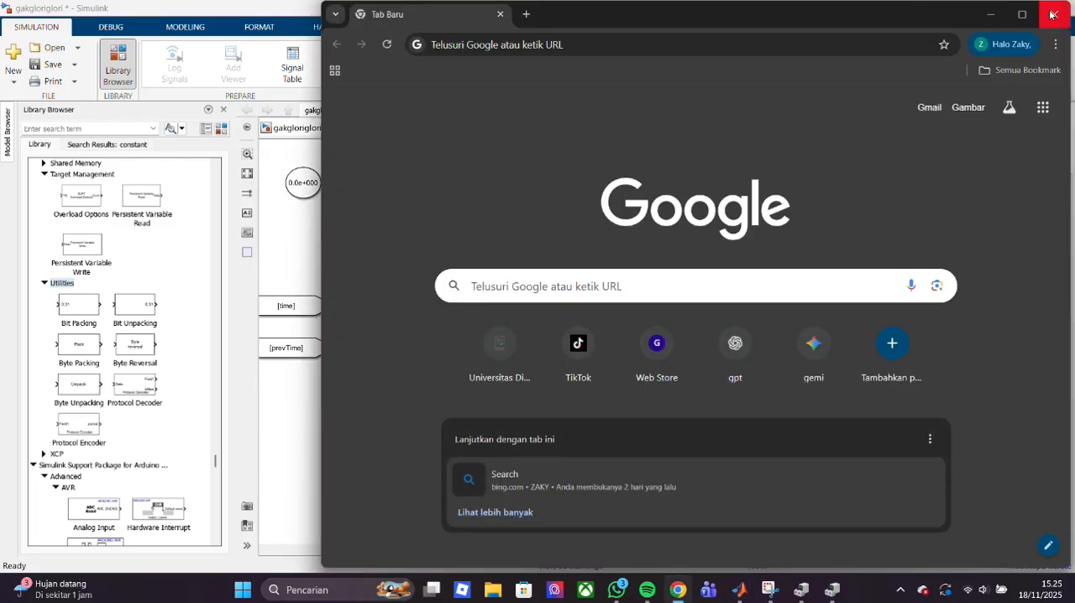
pyautogui.click(1049, 14)
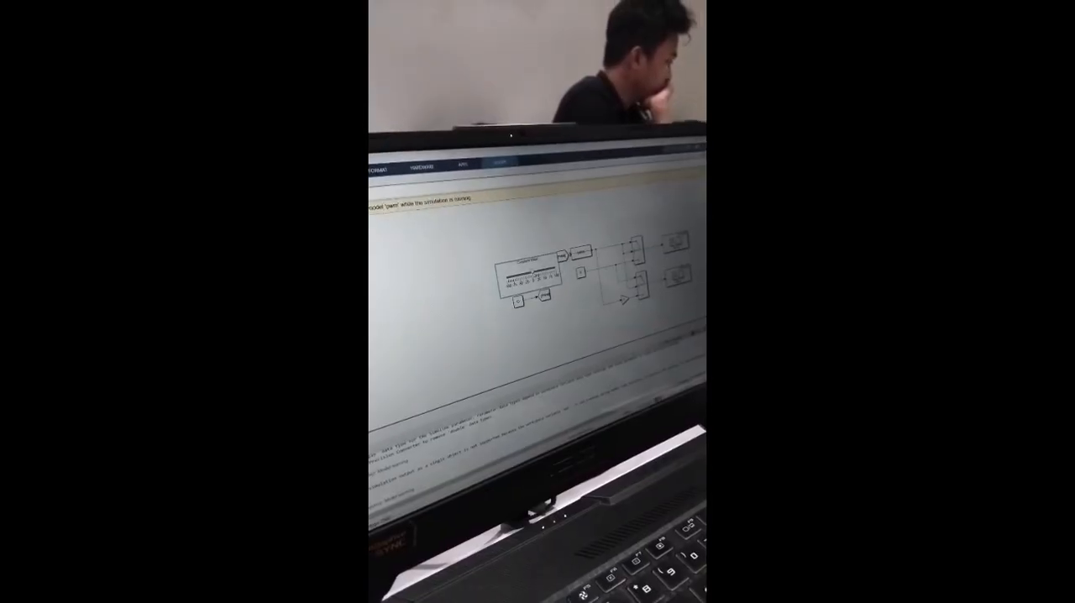
pyautogui.rightClick(499, 269)
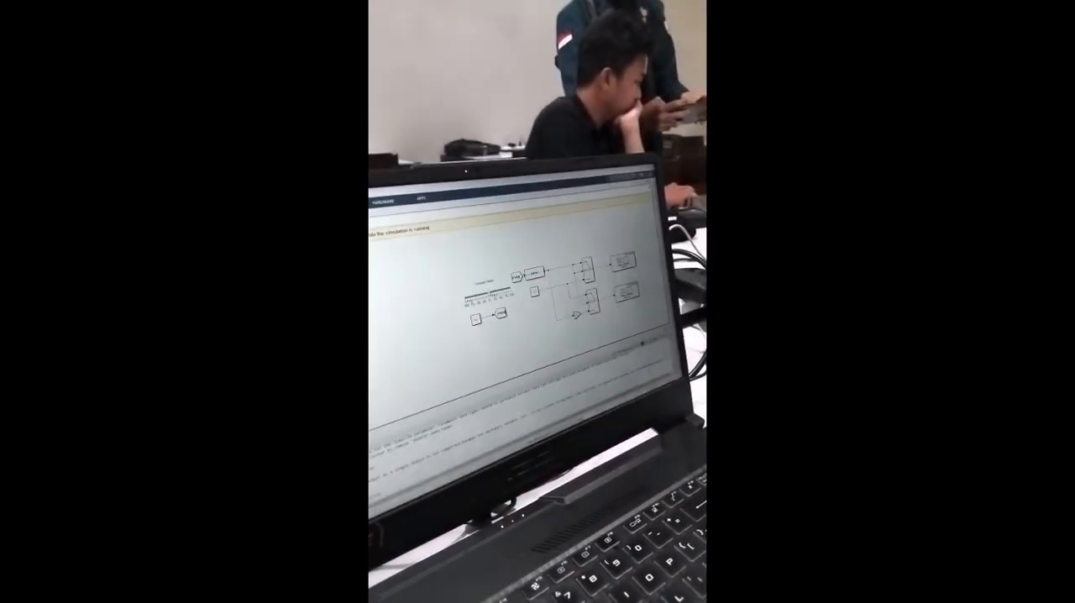
pyautogui.click(474, 321)
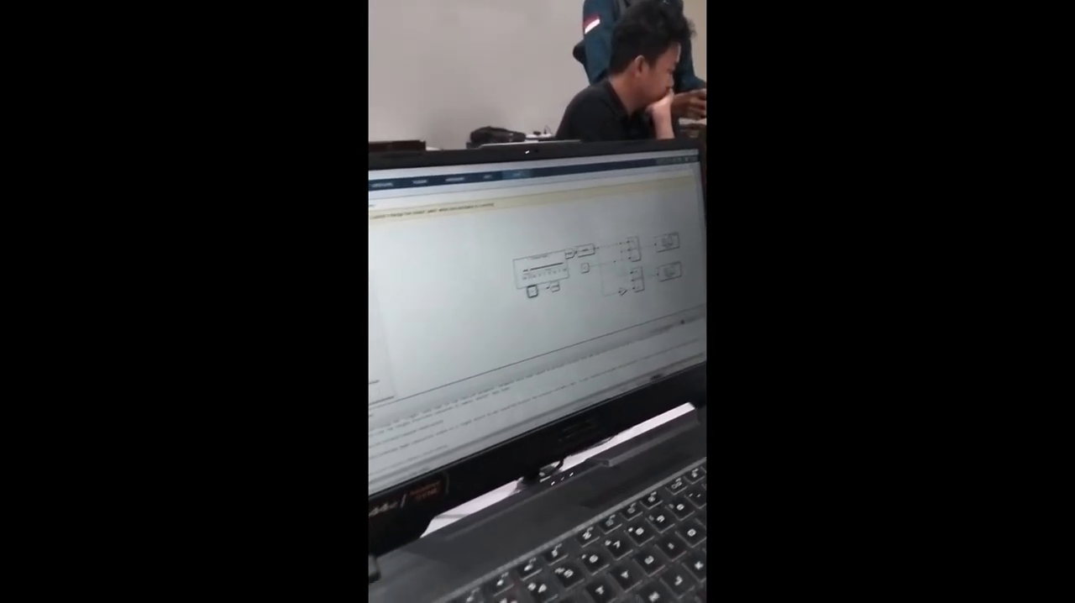